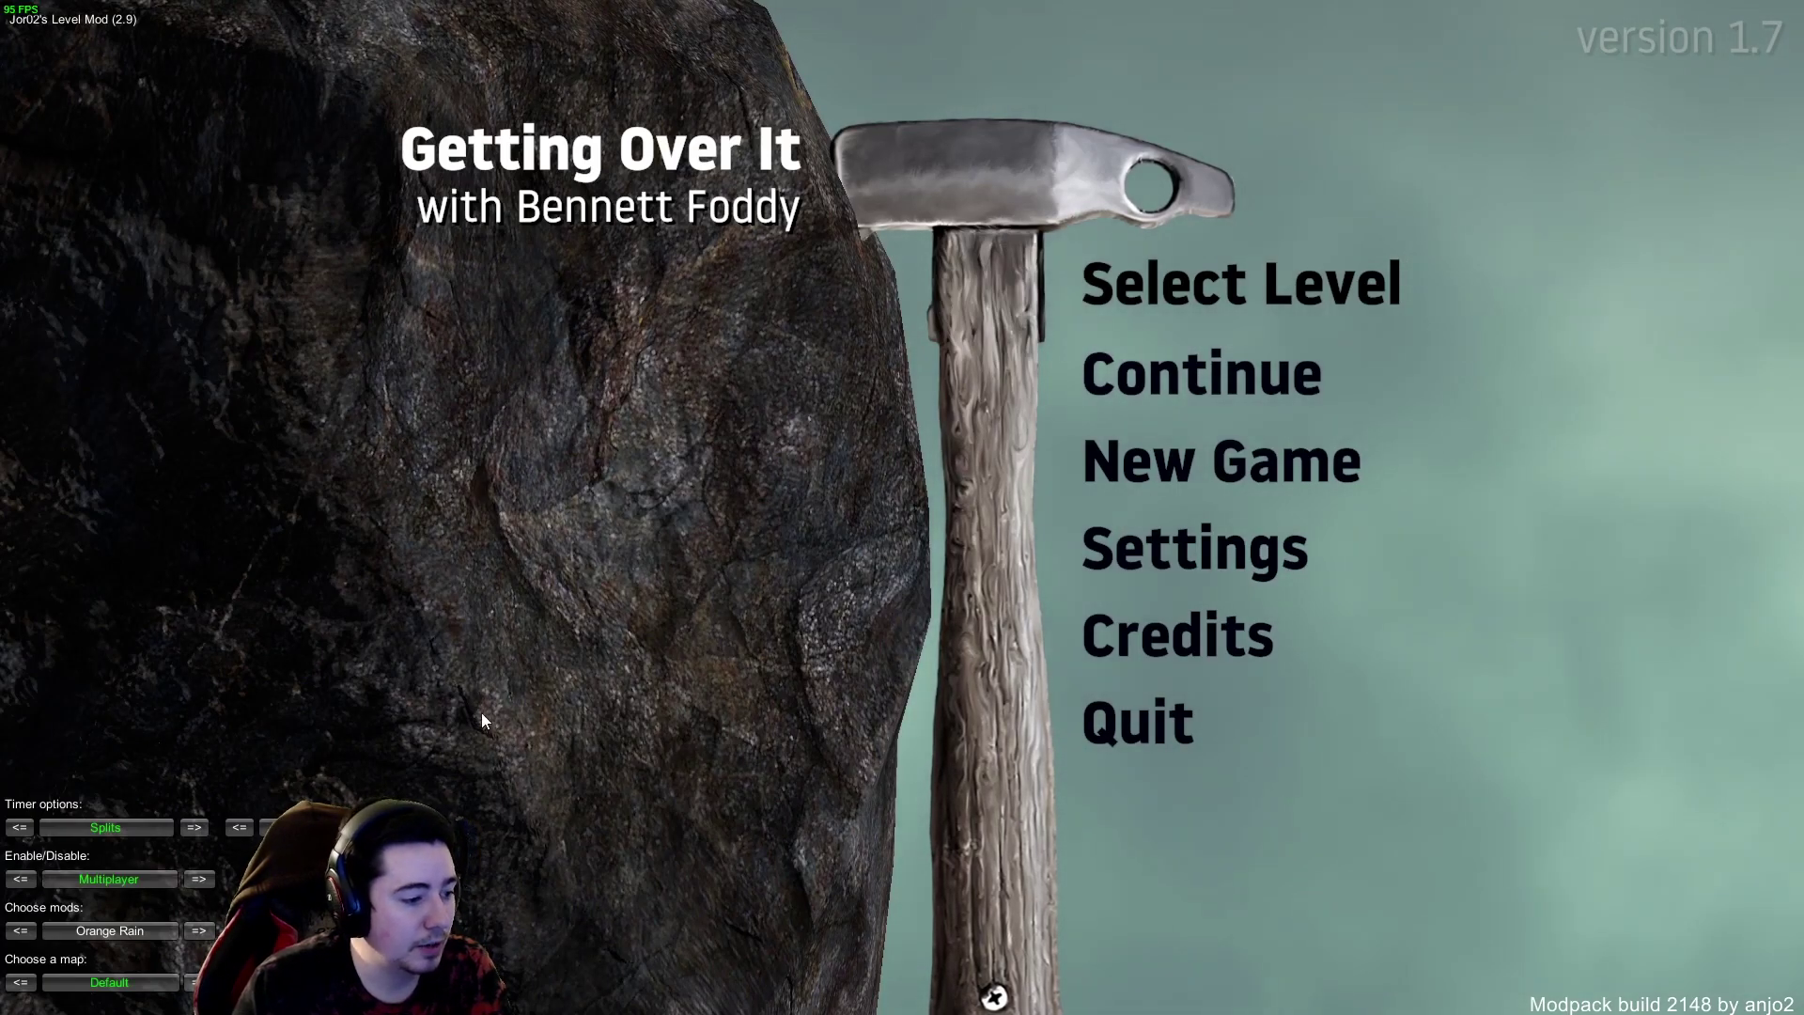
Step: Start a new game in Getting Over It, bring up the multiplayer server browser, then switch to Discord
left_click(1103, 460)
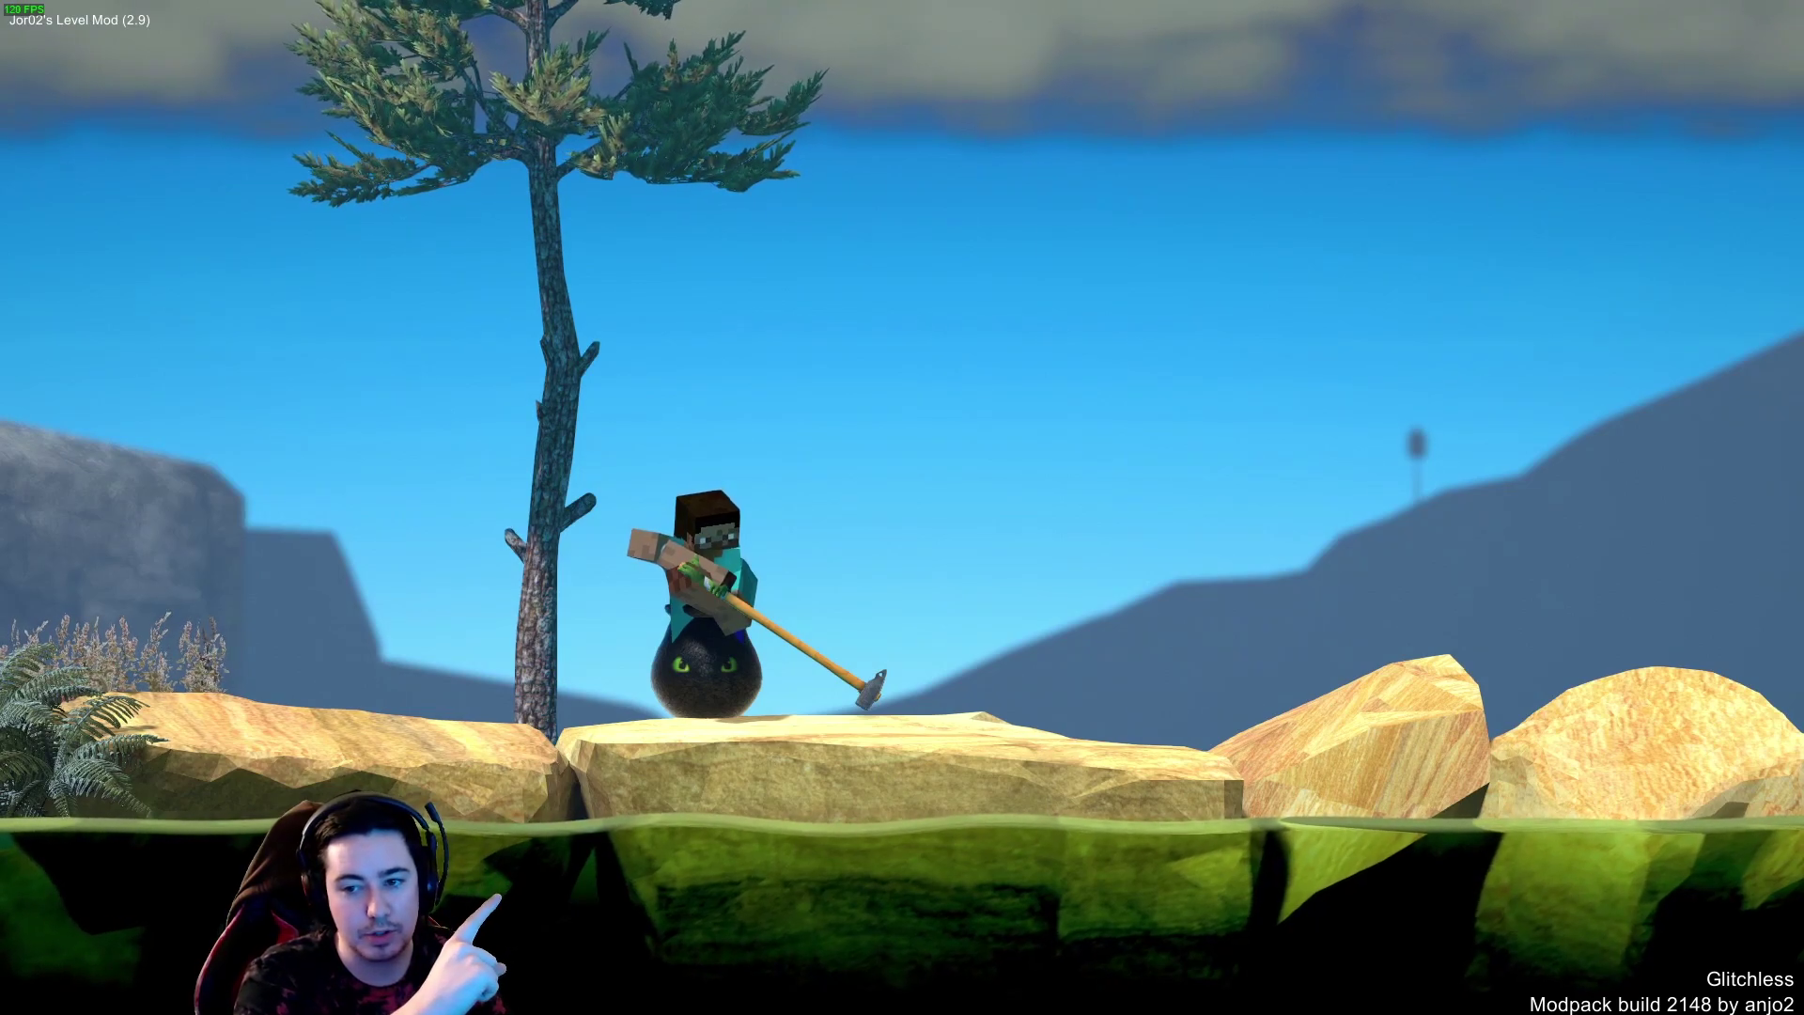
key("Escape")
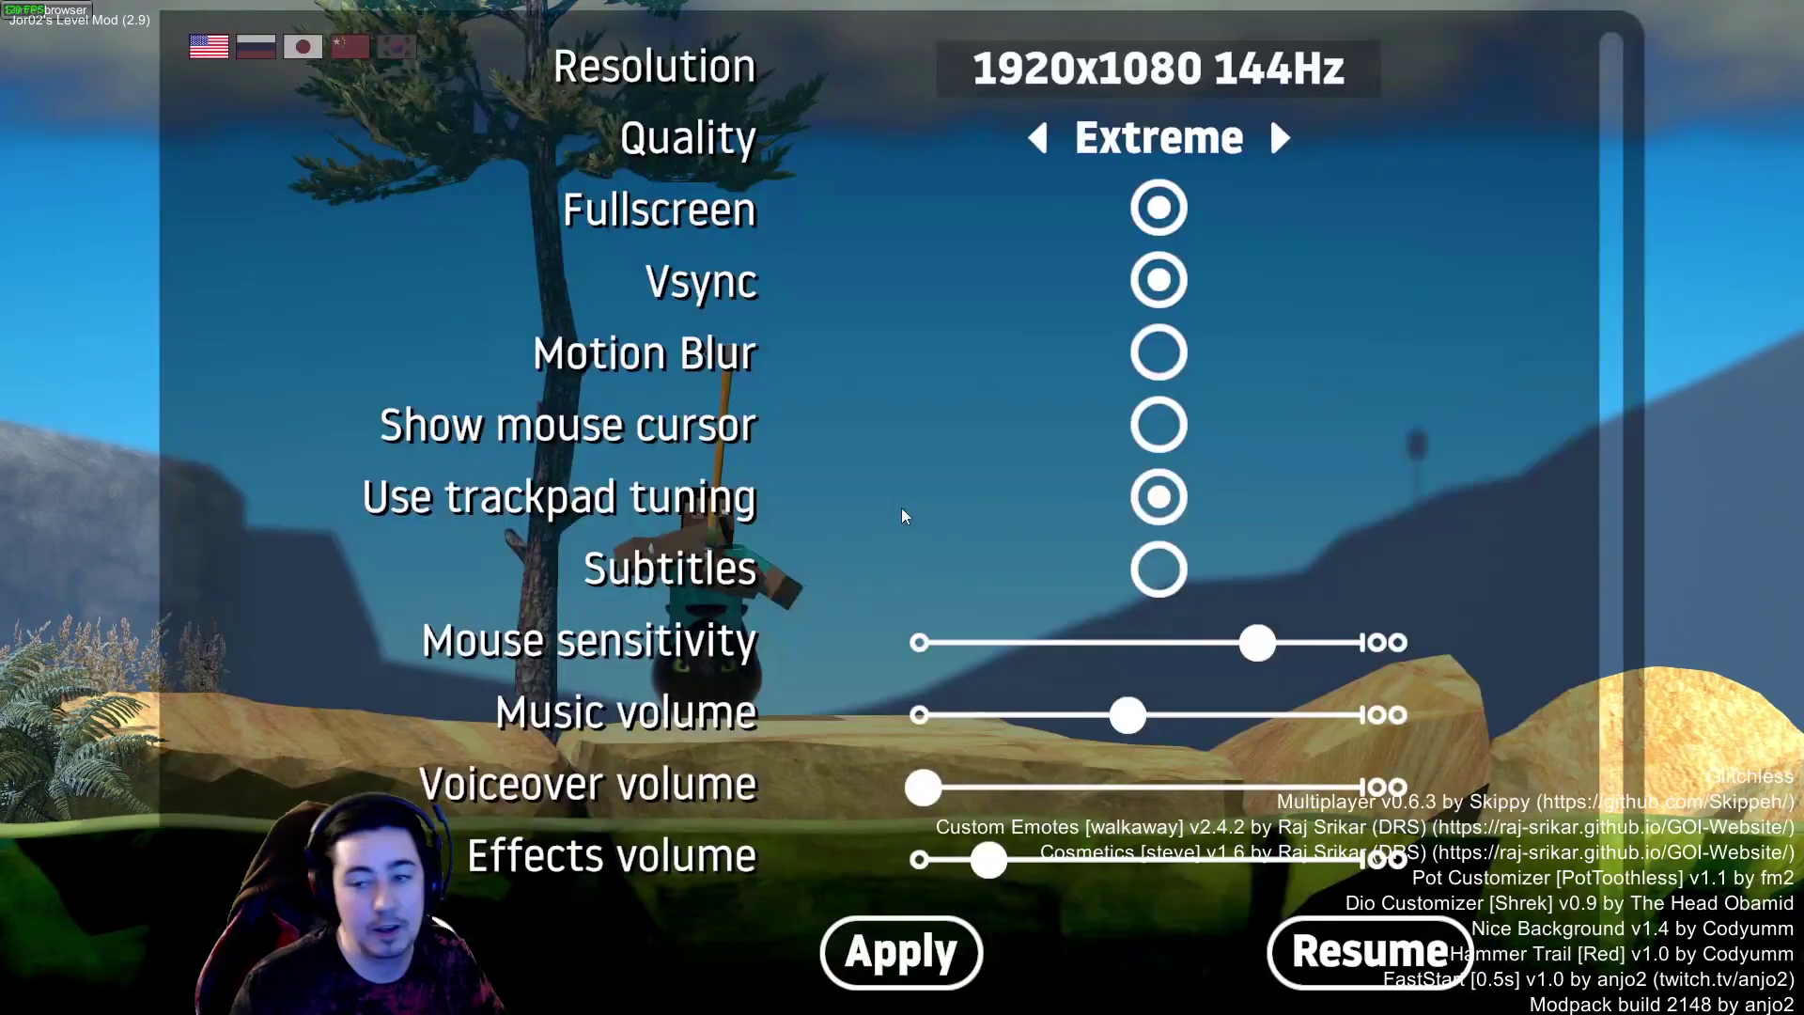
key("Escape")
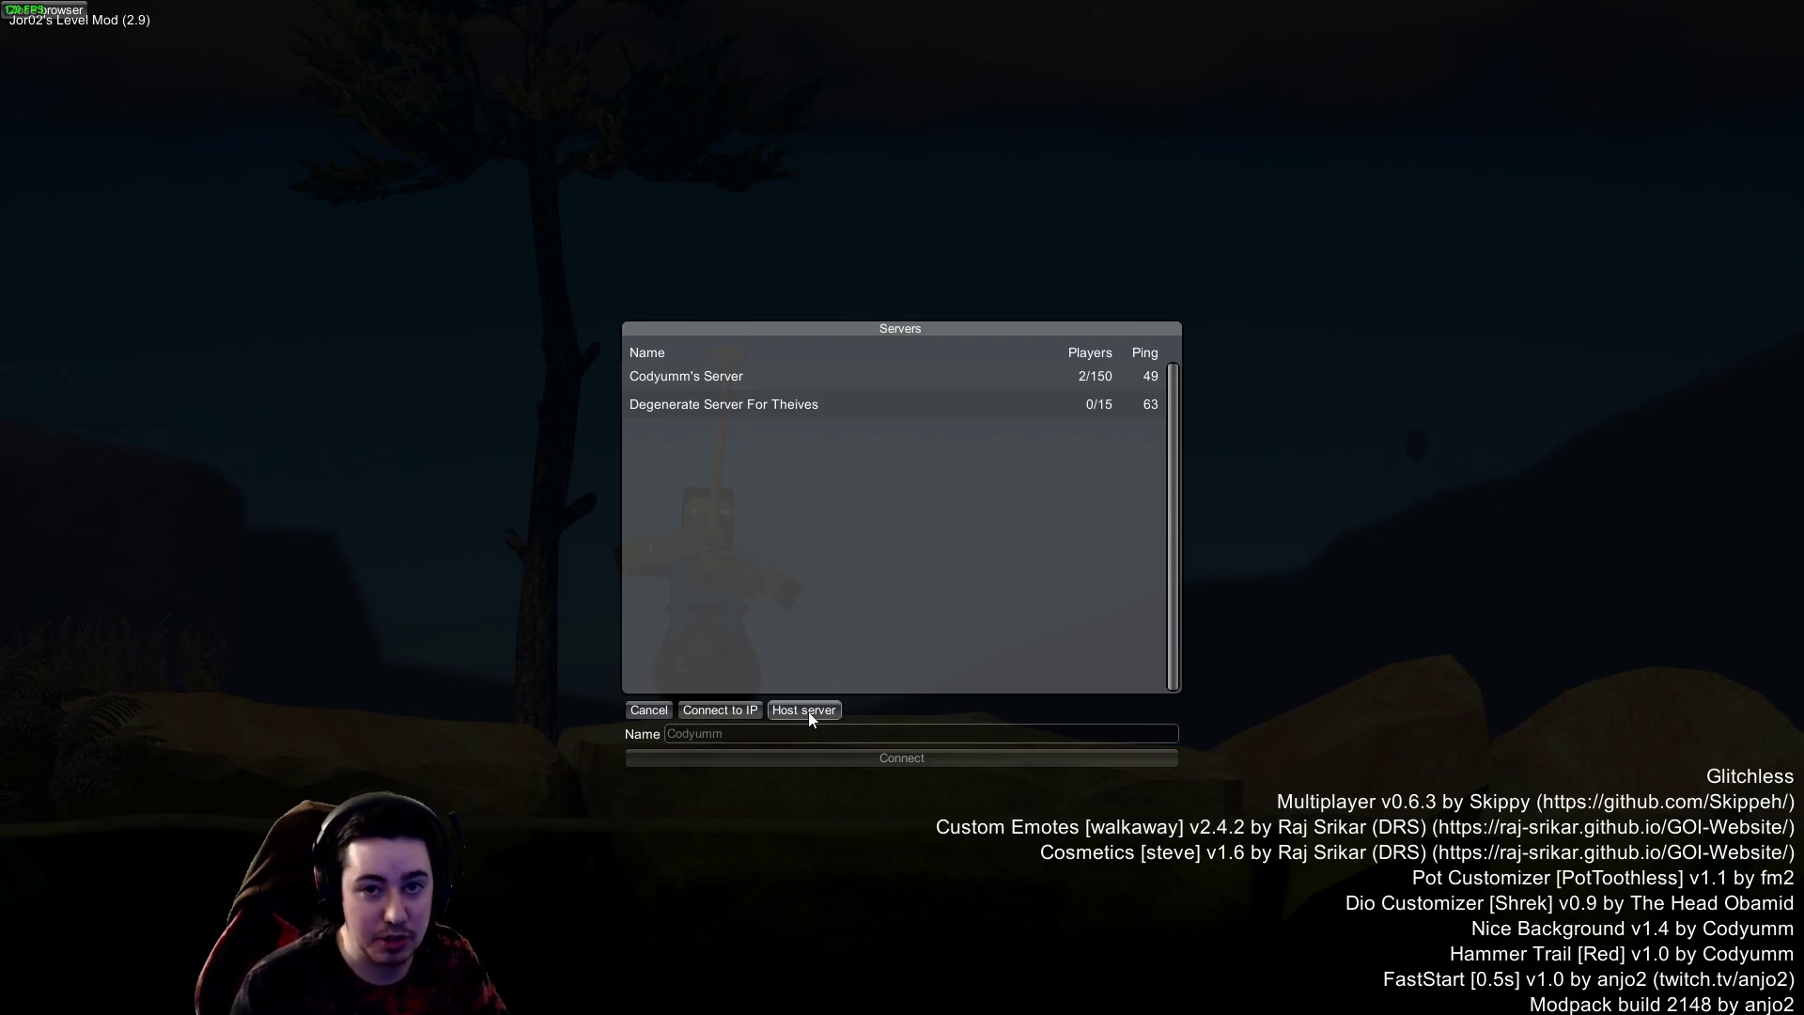
key("alt+Tab")
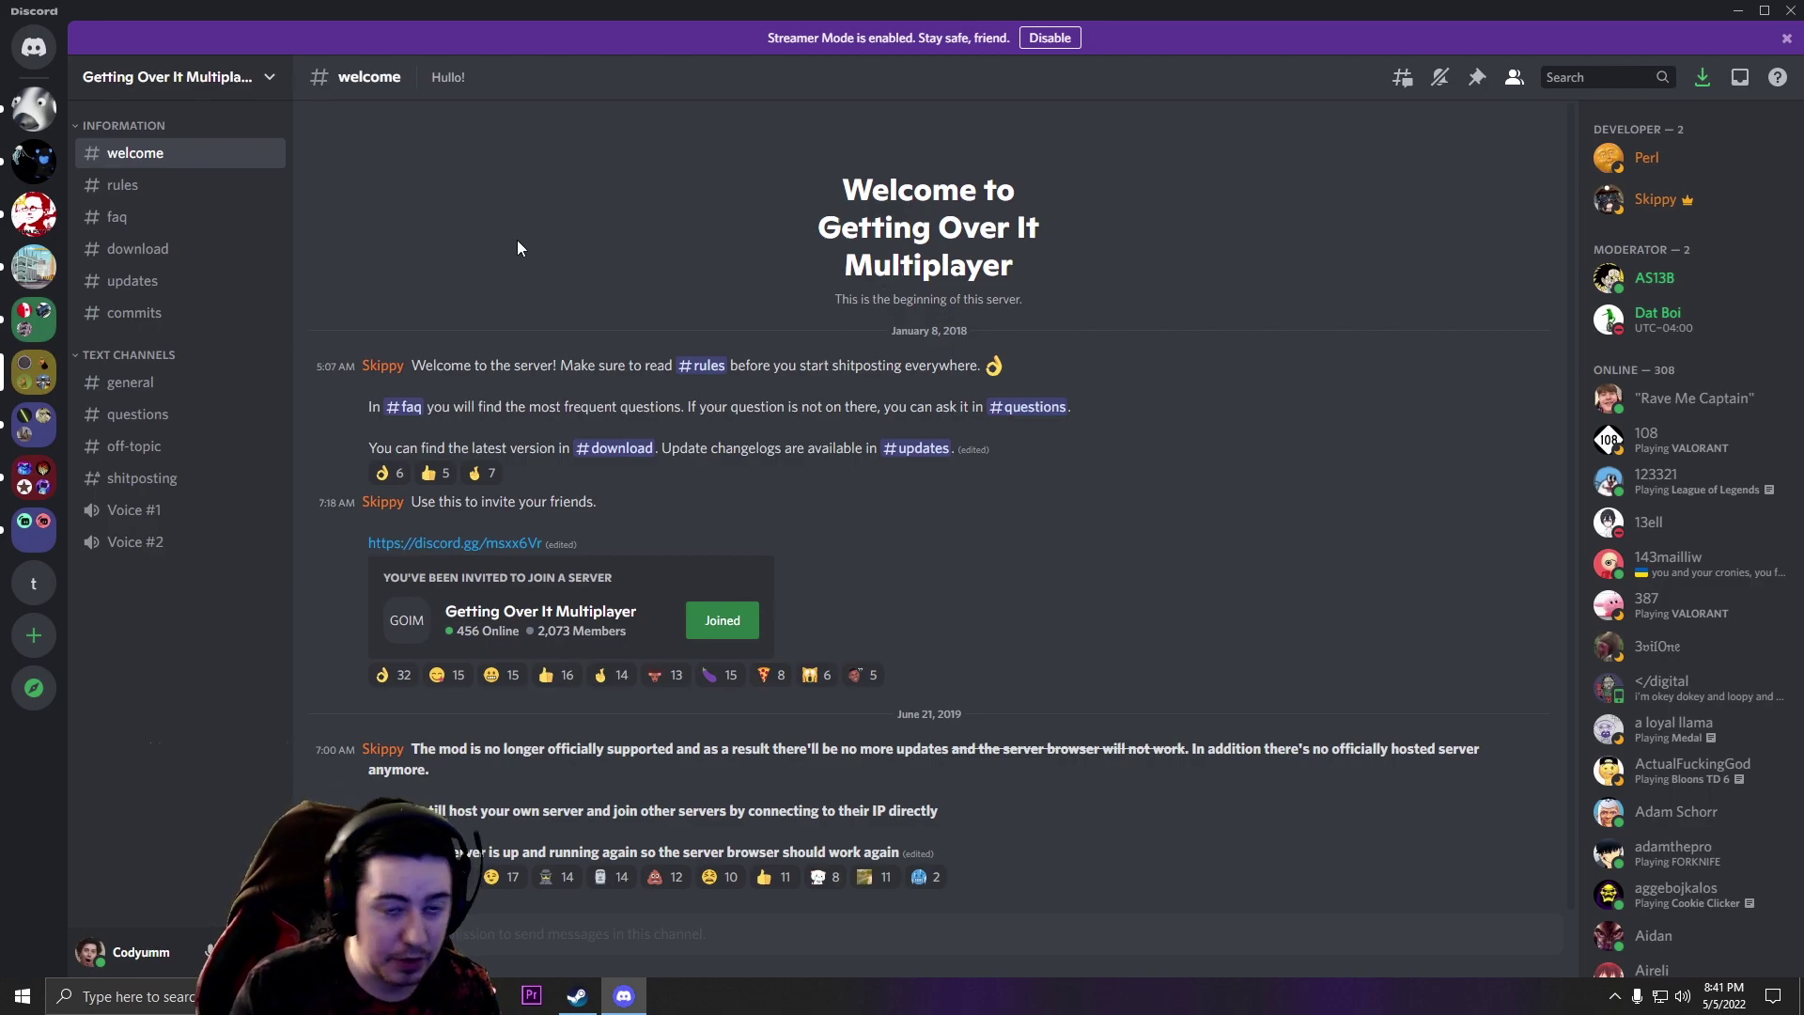
Step: Download goimp-server-0.1.4.zip from Discord's #download channel, confirming the flagged-file warning
left_click(120, 253)
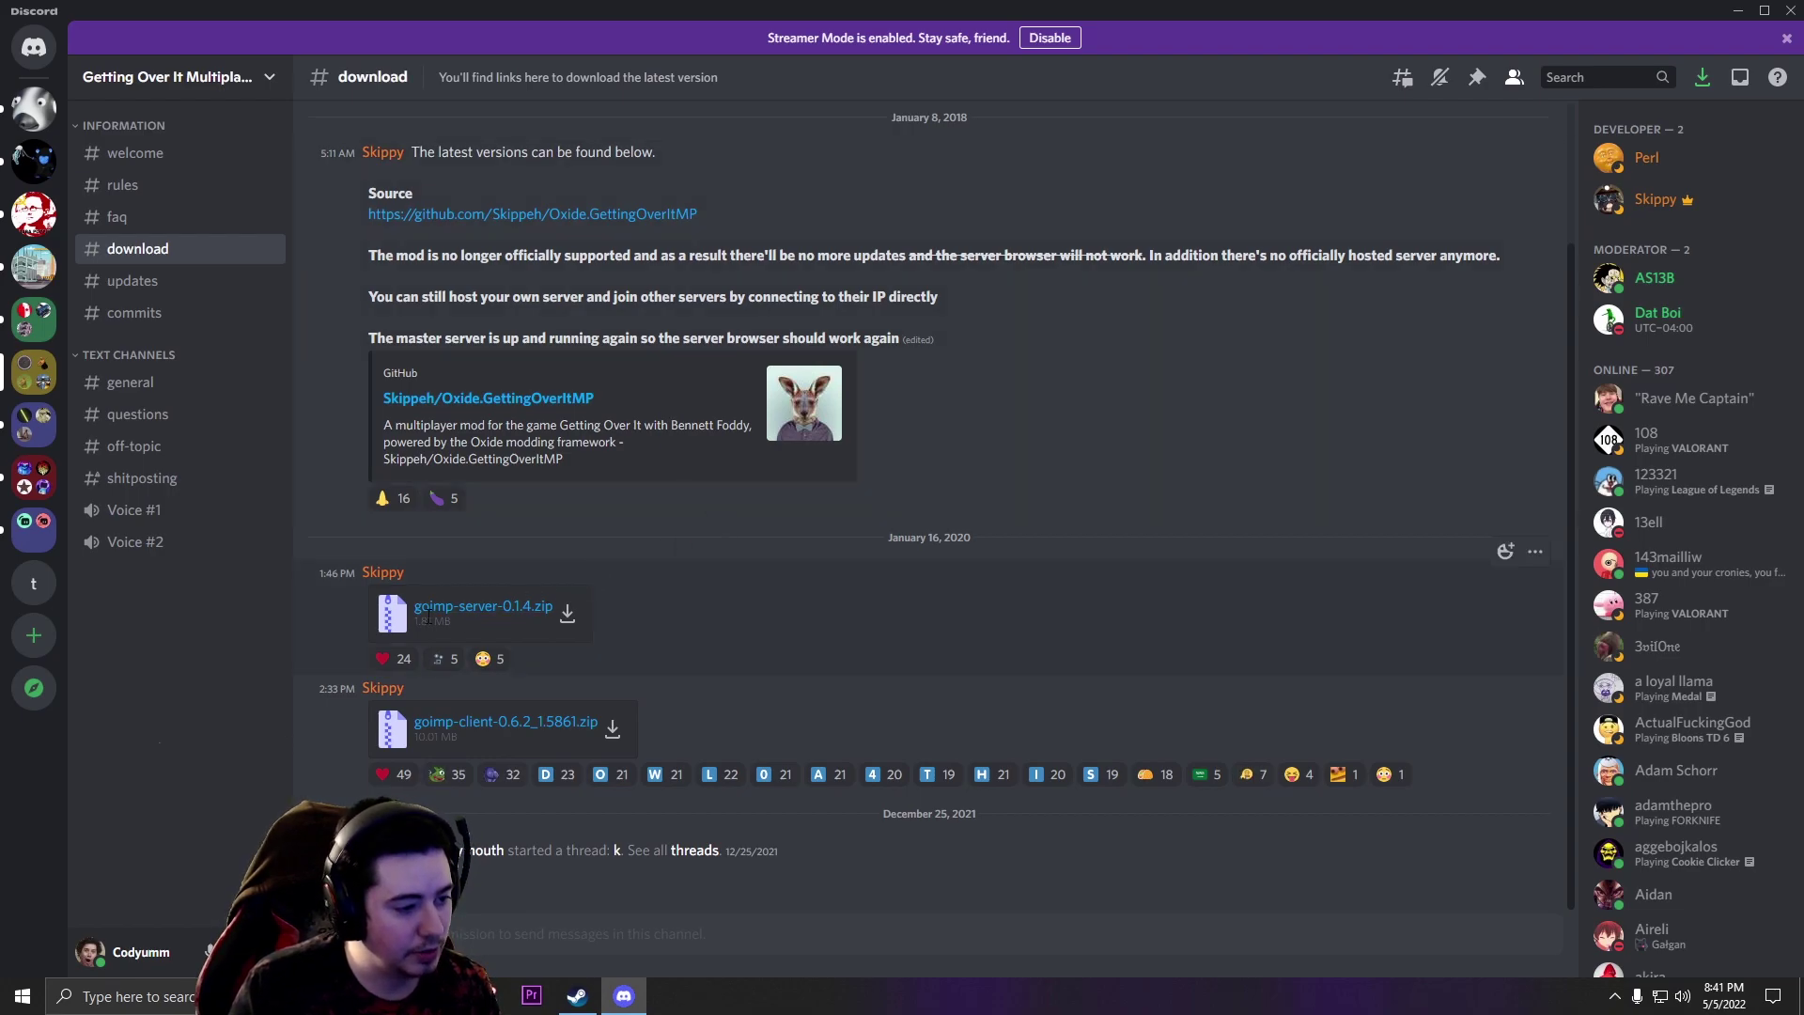
left_click(568, 621)
left_click(902, 575)
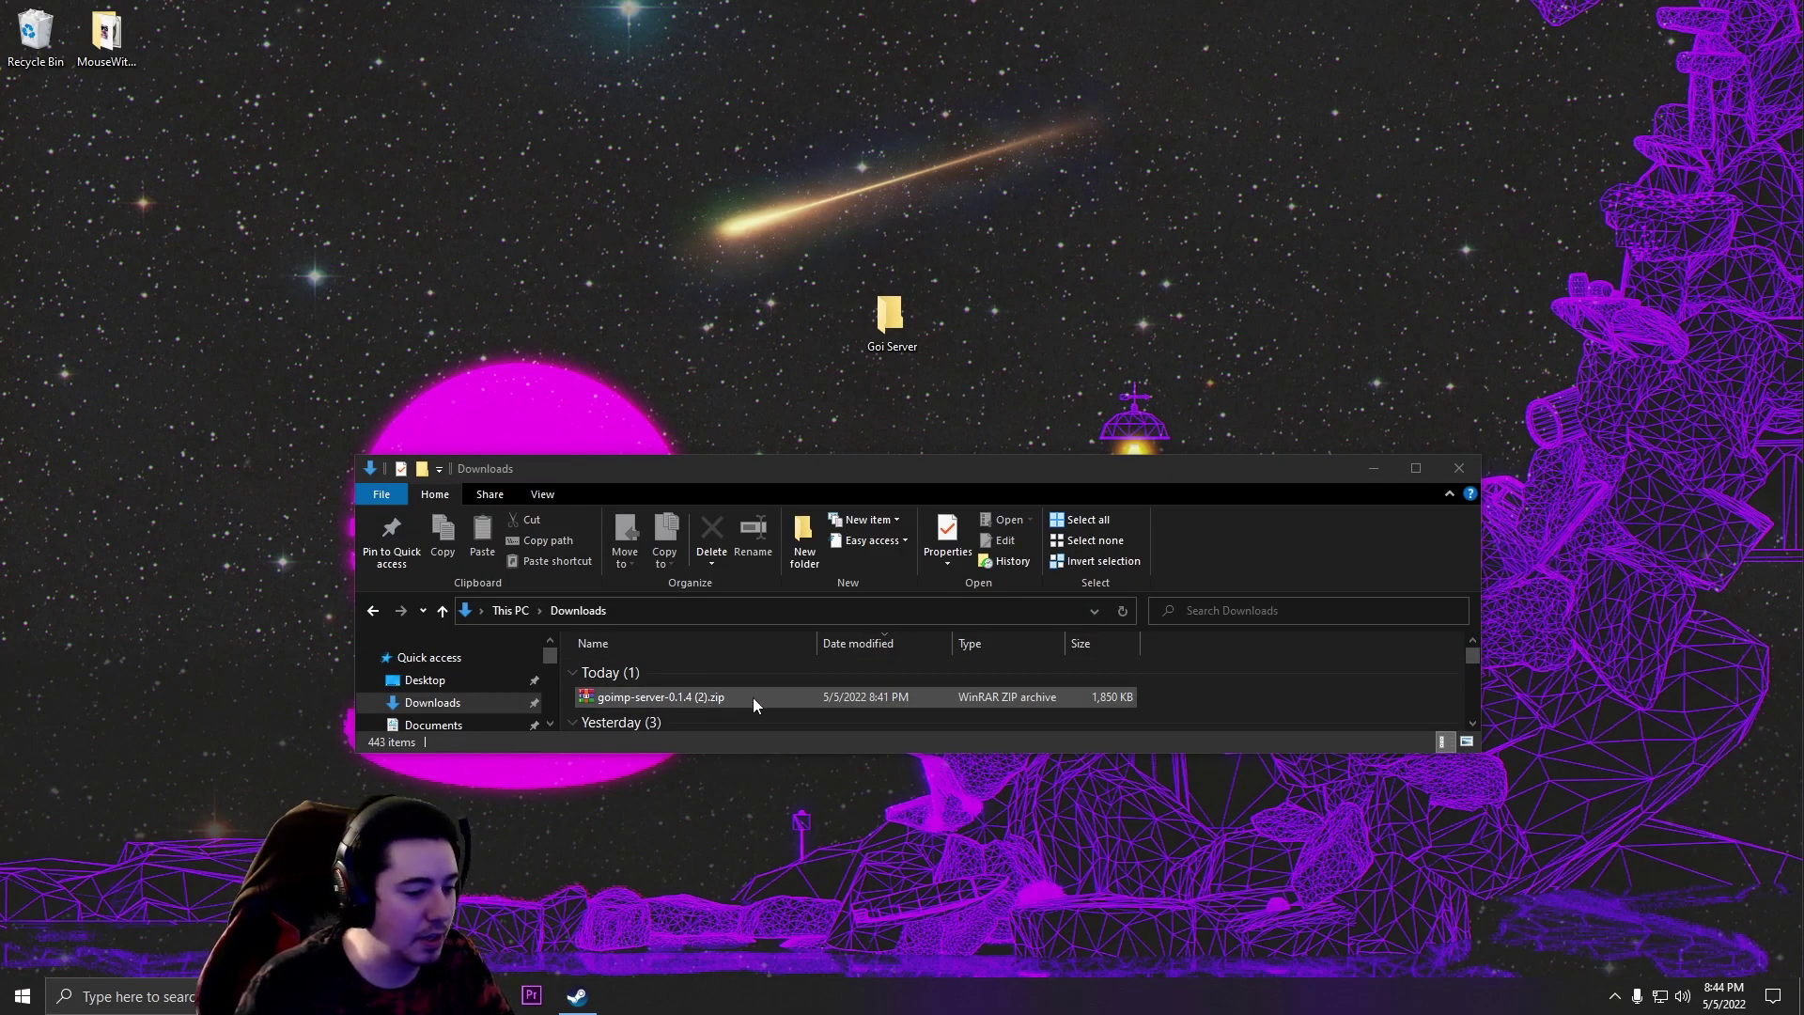
Step: Move goimp-server-0.1.4.zip to the desktop and view its contents in Windows Explorer
left_click(764, 698)
left_click_drag(885, 697, 750, 230)
key("super+d")
right_click(758, 227)
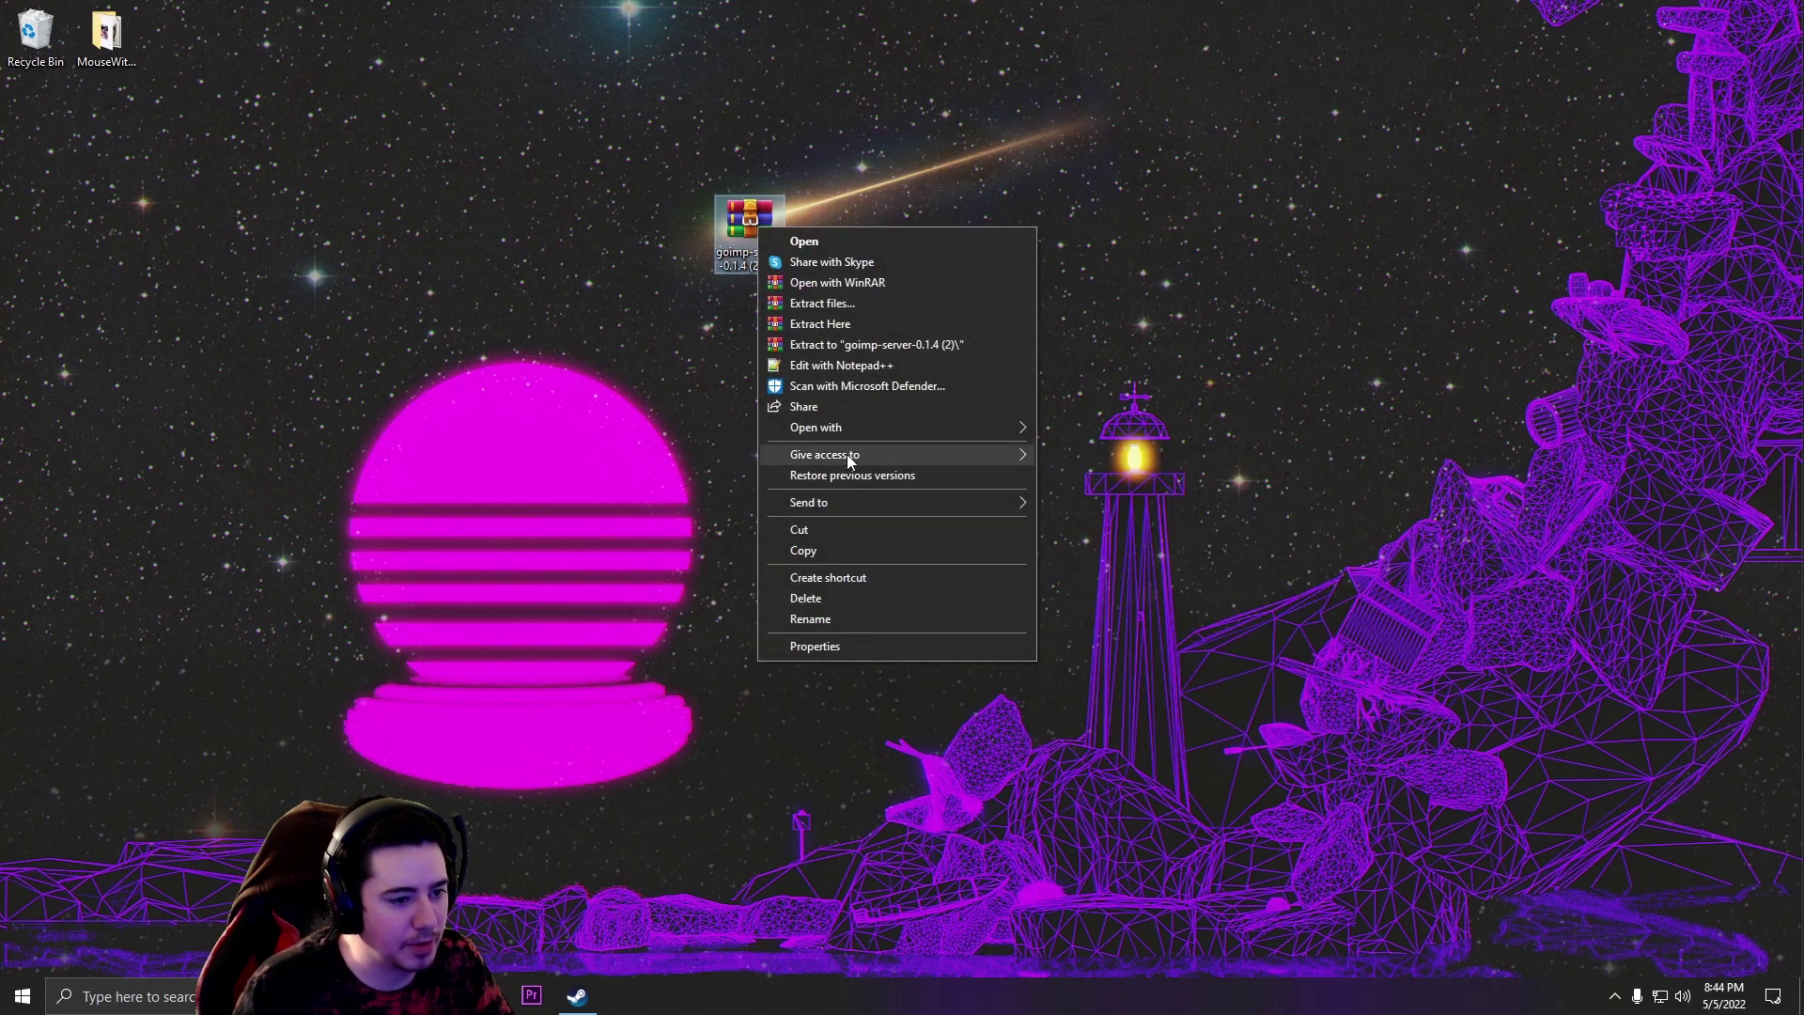
mouse_move(842, 429)
left_click(1120, 451)
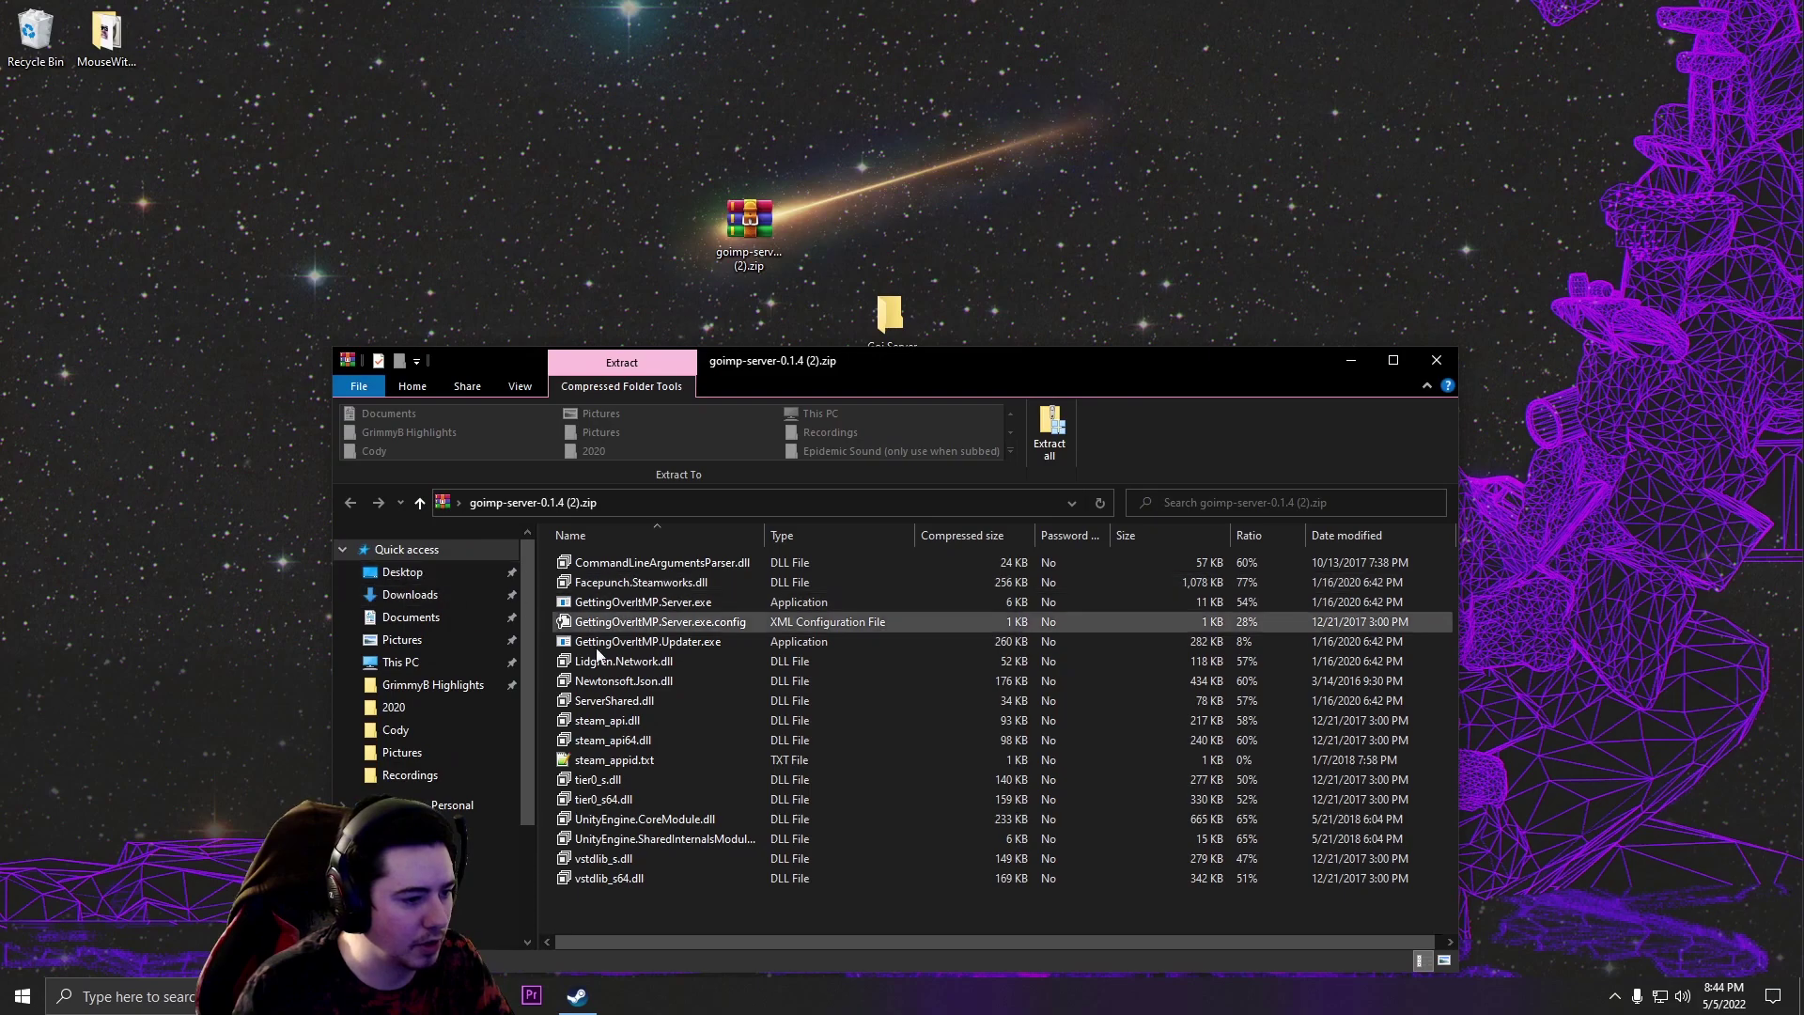
Step: Copy all zip files into the Goi Server folder and run GettingOverItMP.Server.exe despite the warning
left_click_drag(648, 919, 647, 561)
left_click_drag(915, 361, 916, 377)
left_click_drag(909, 572, 892, 338)
double_click(893, 338)
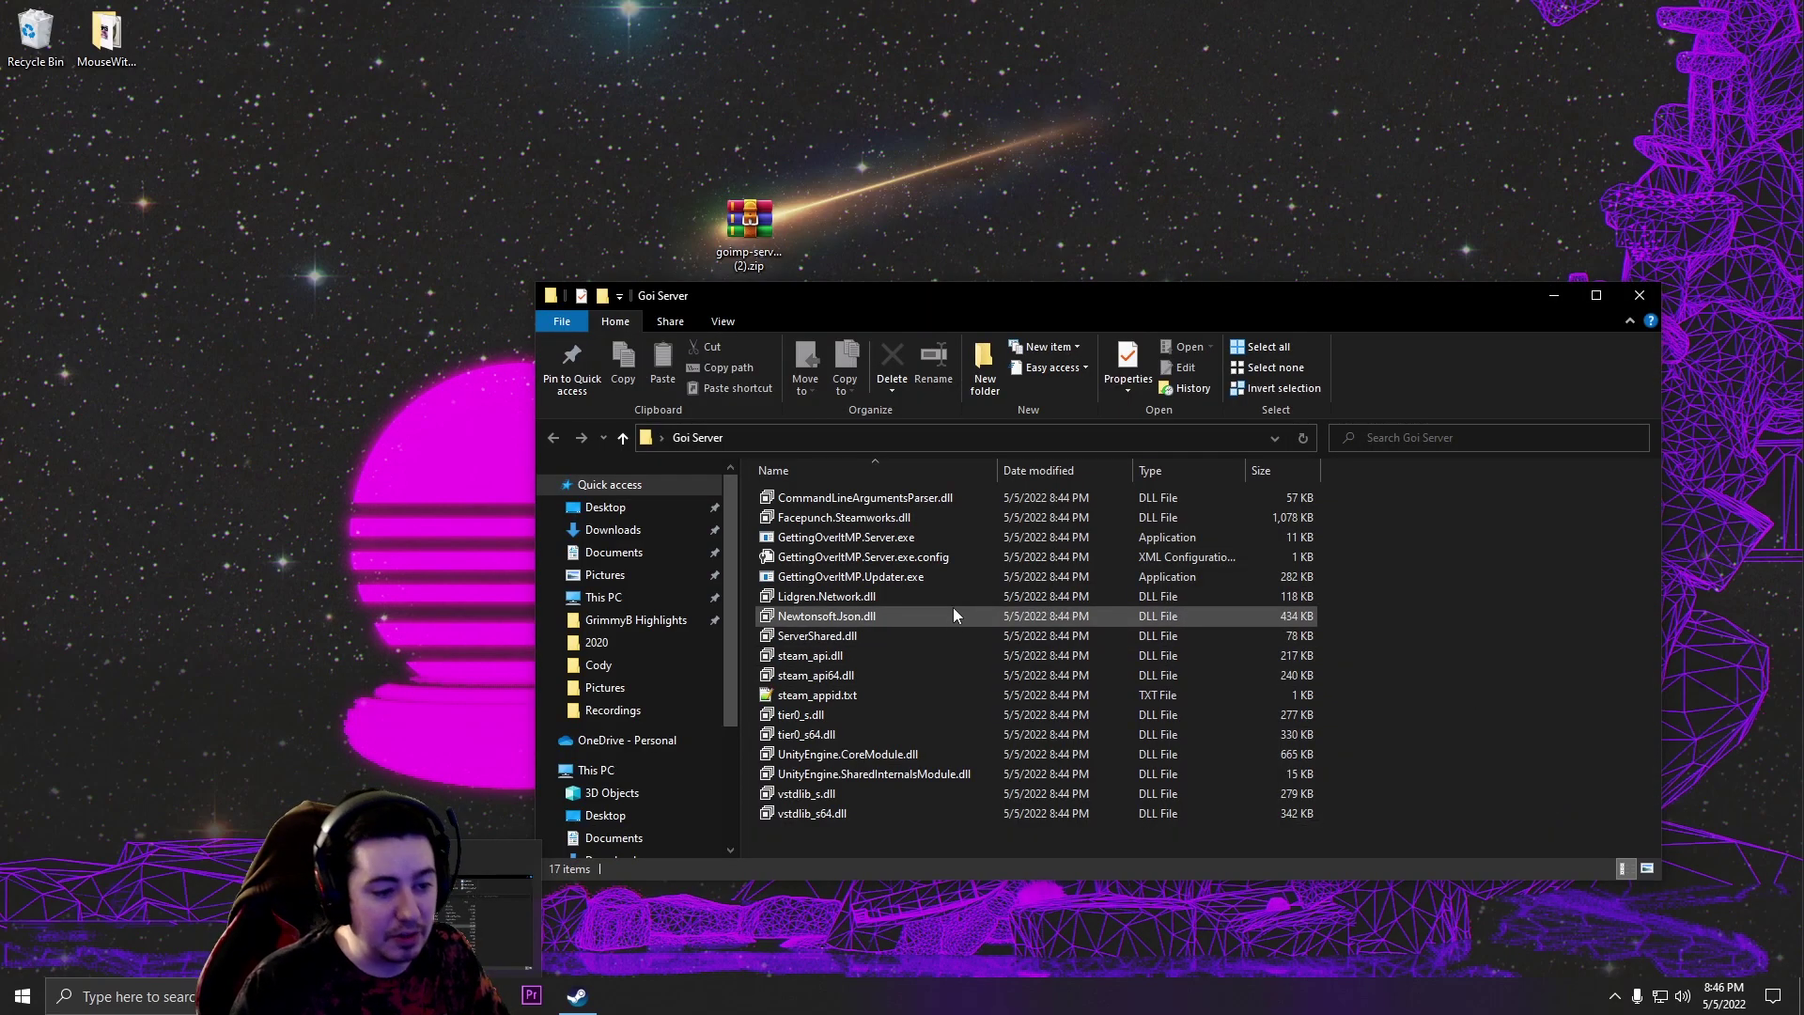
double_click(911, 540)
left_click(938, 515)
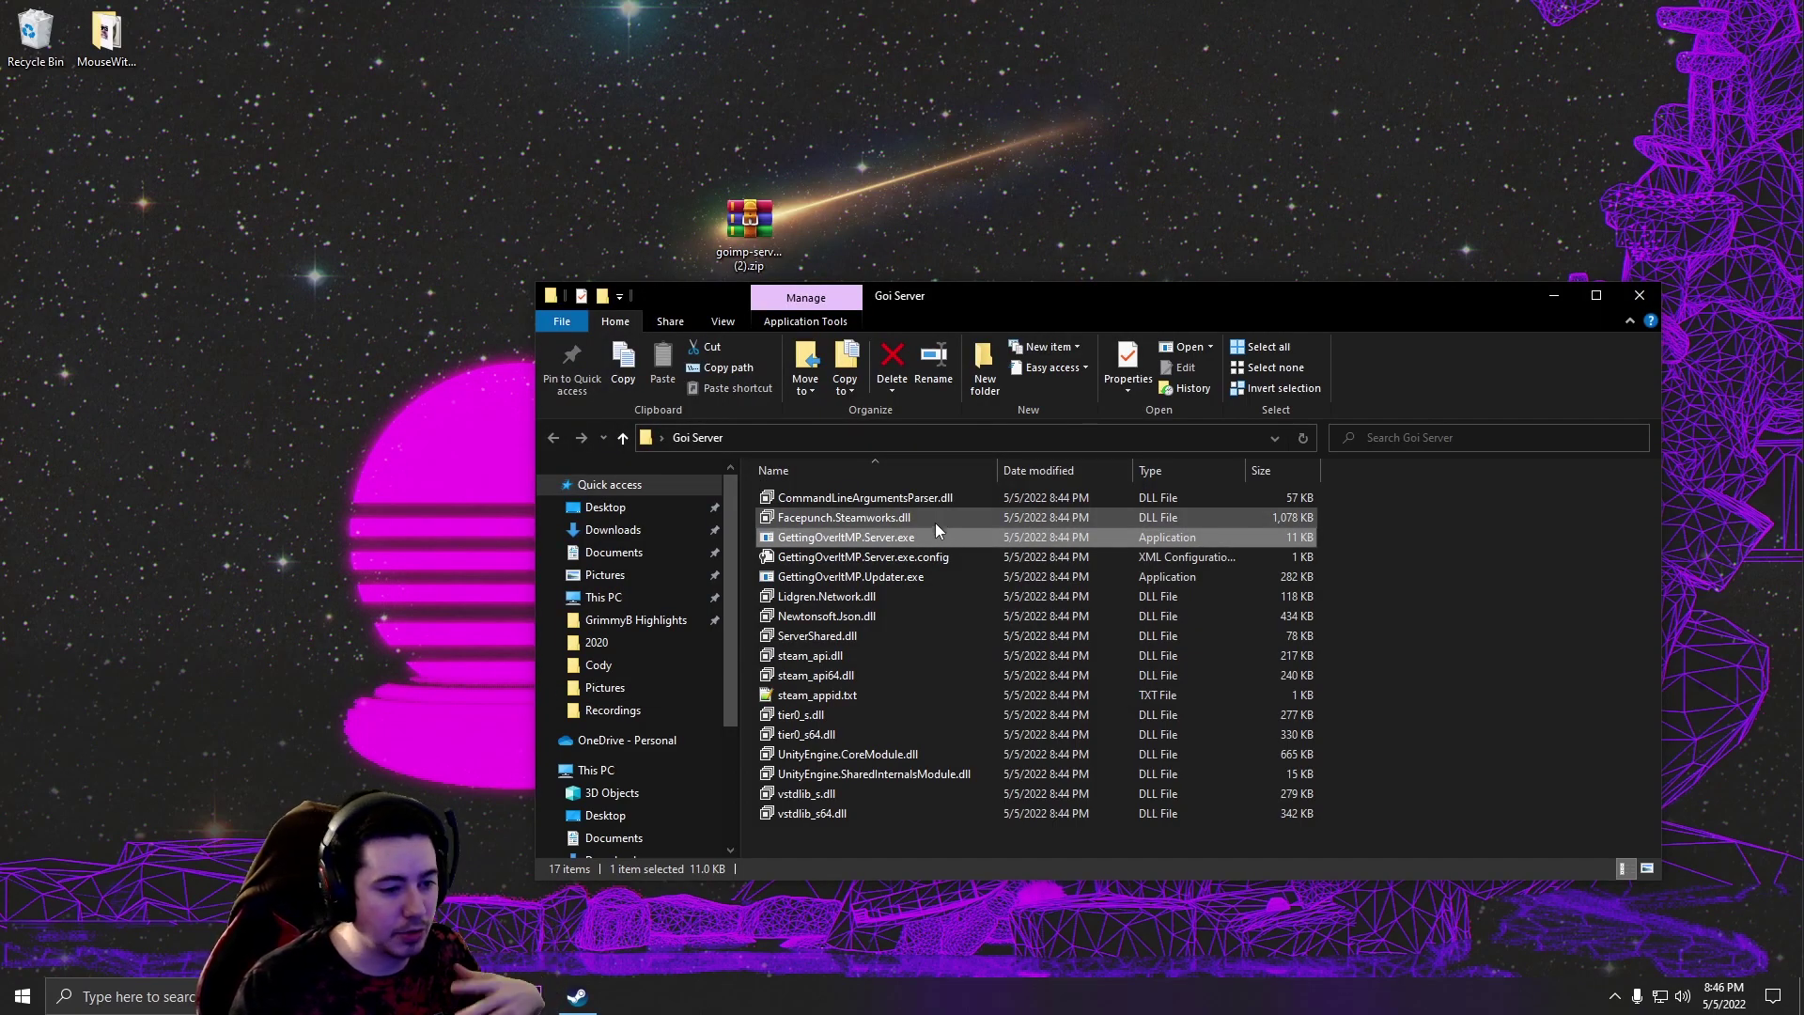
left_click(938, 536, "ctrl")
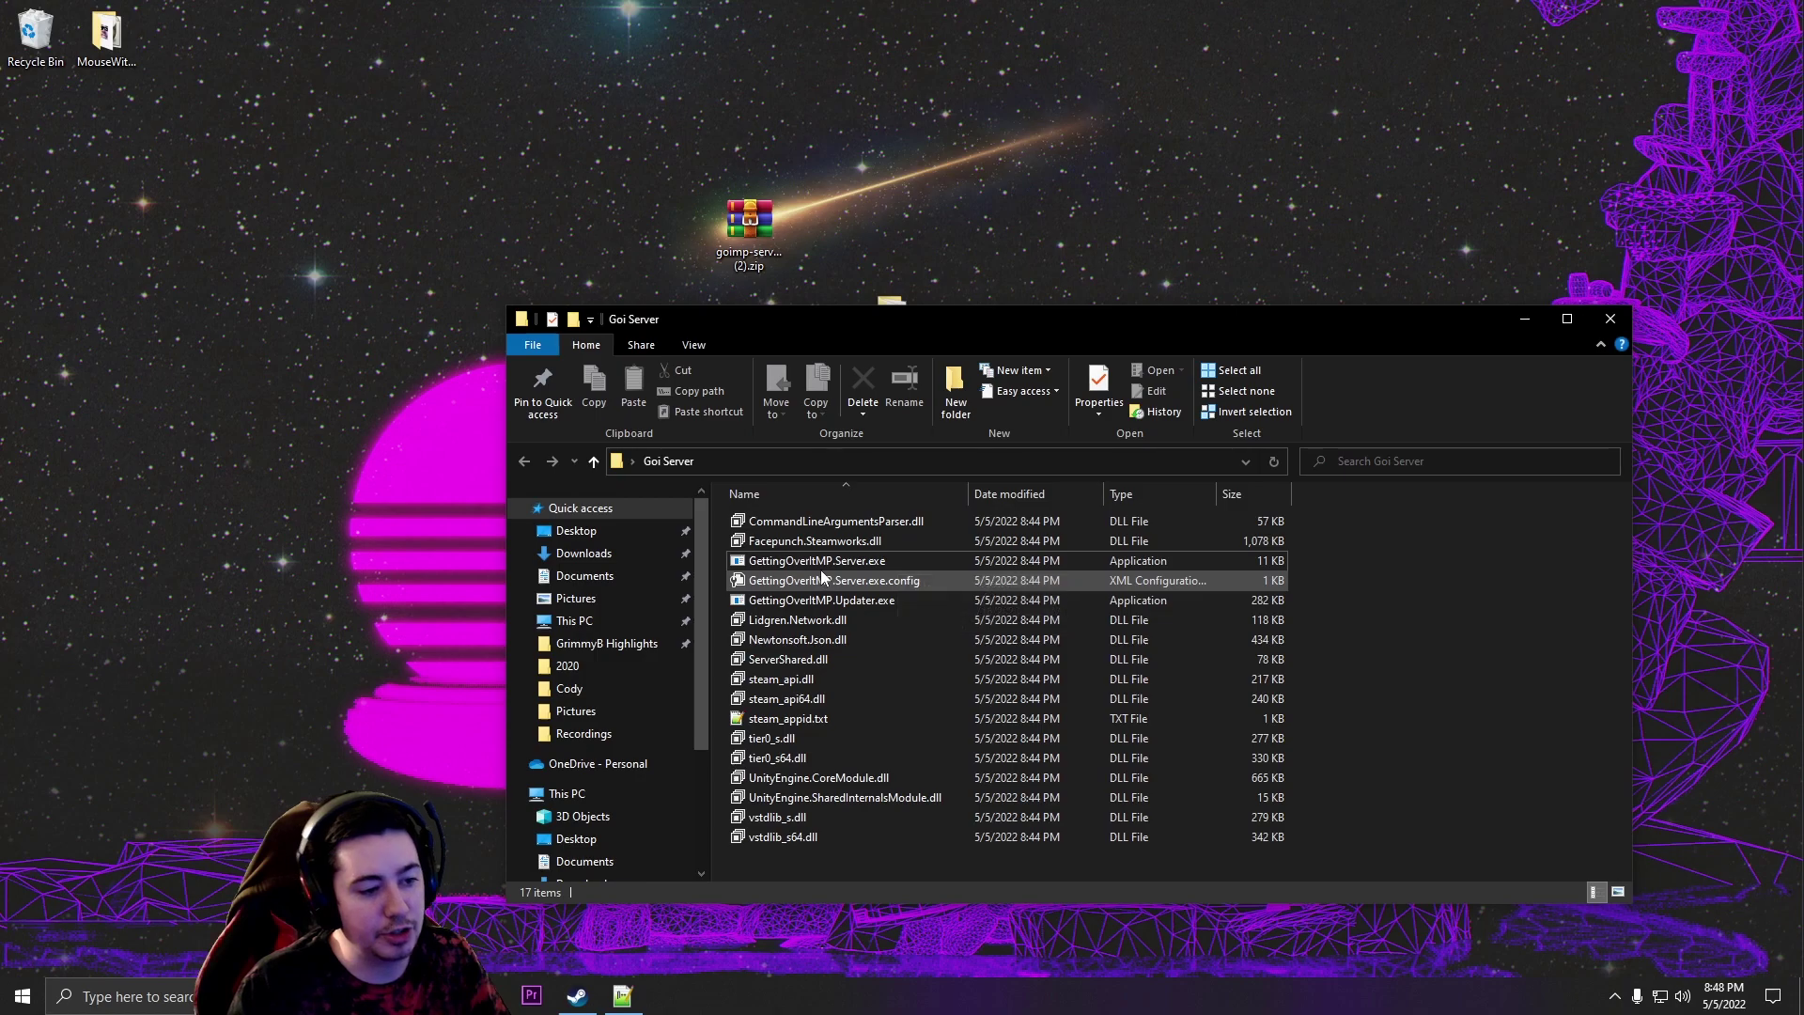
Step: Copy GettingOverItMP.Server.exe's folder Location path from its Properties, then switch to Notepad++
left_click(824, 563)
right_click(836, 567)
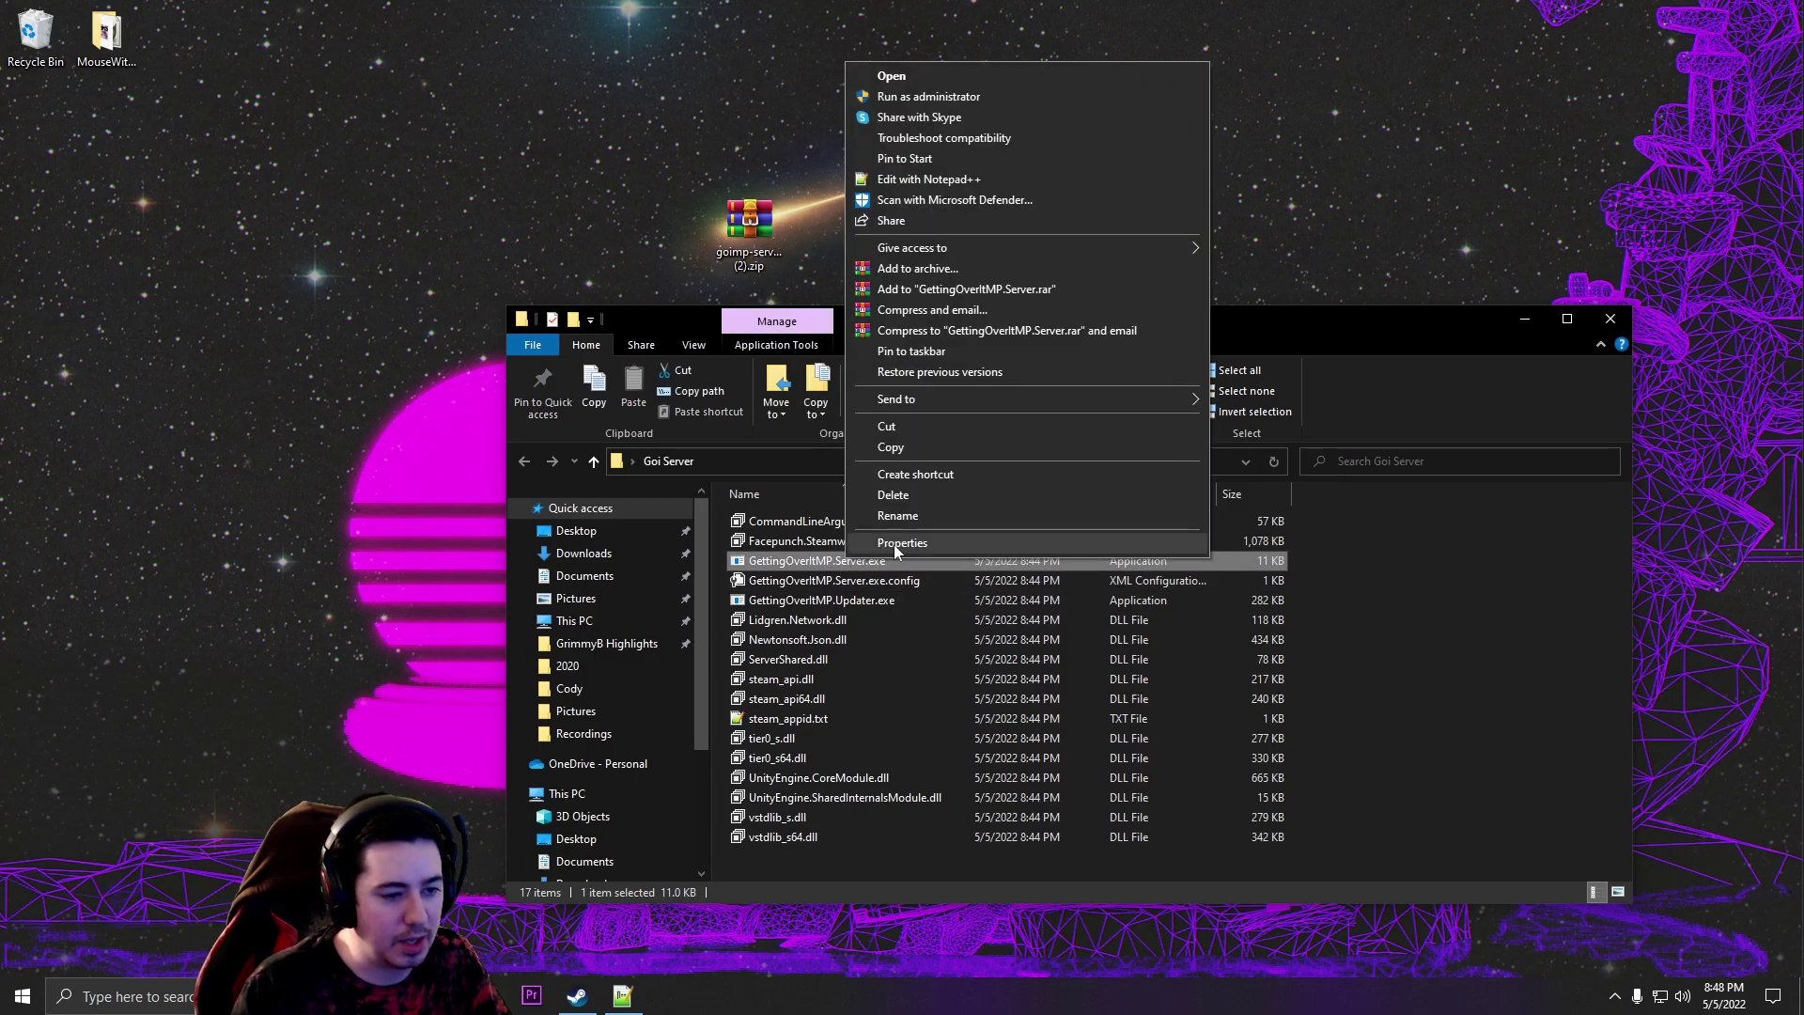
left_click(894, 544)
left_click_drag(1086, 492, 1051, 430)
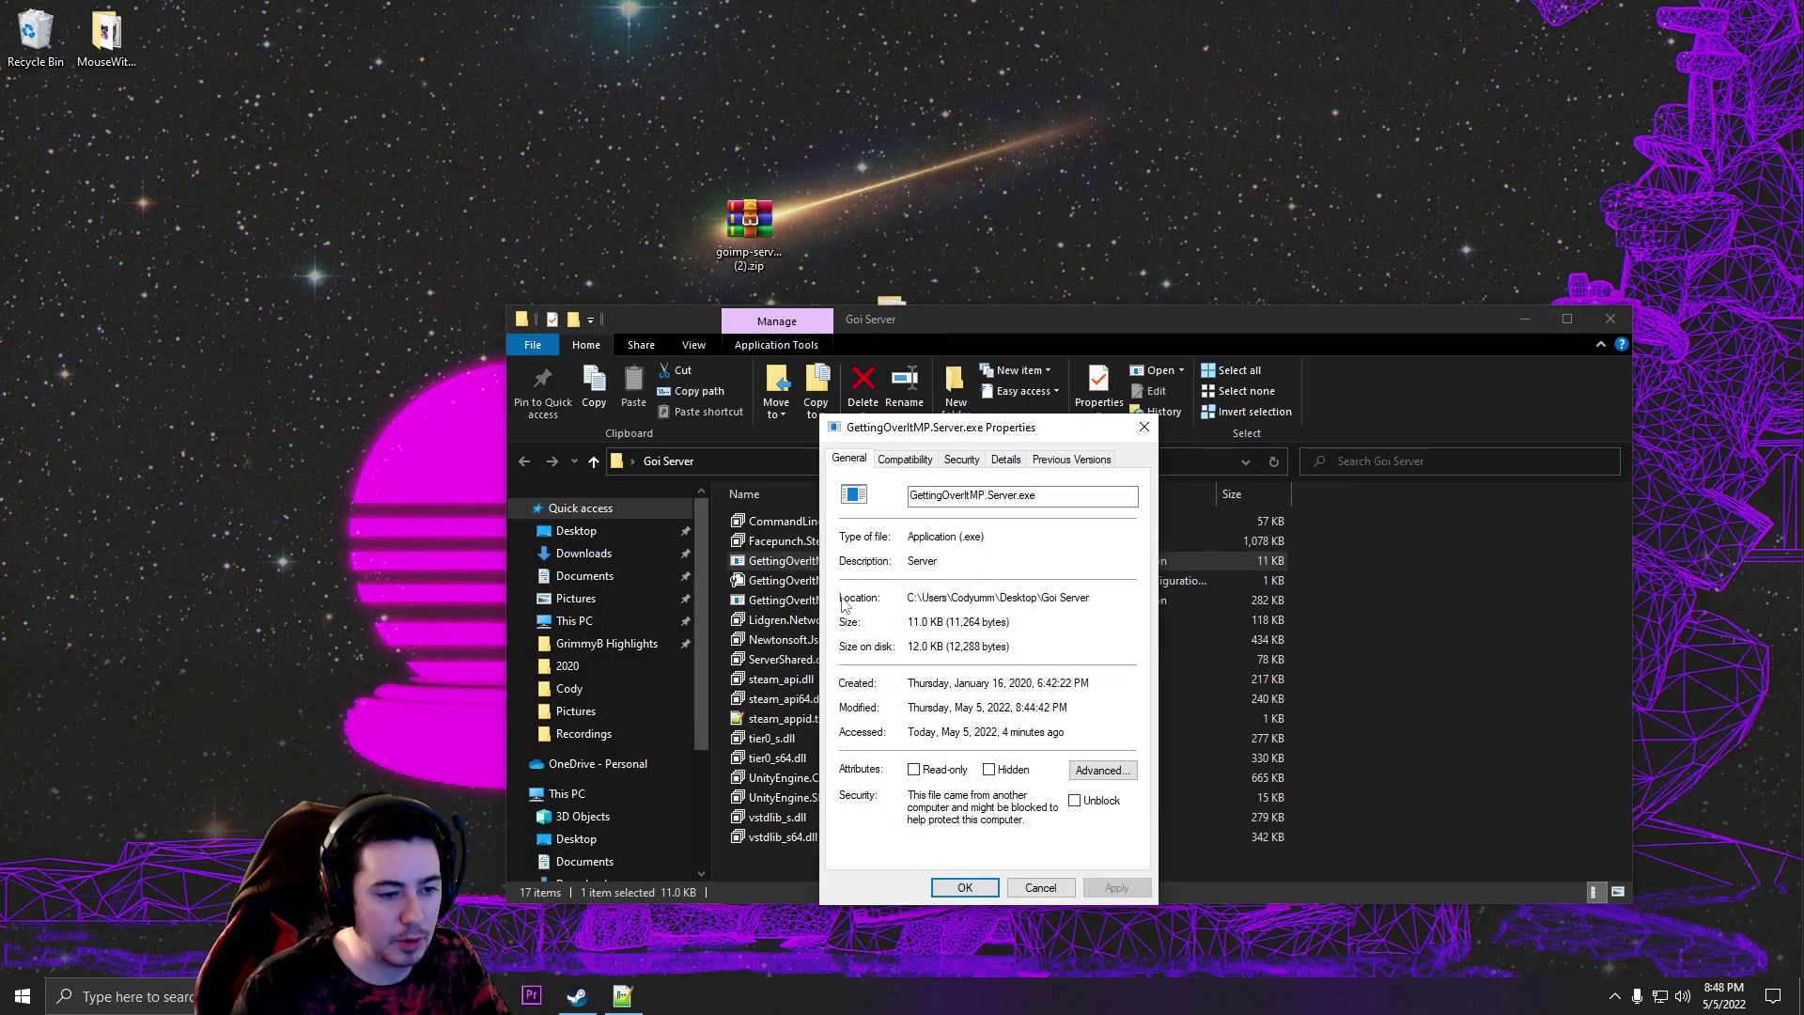
left_click_drag(910, 596, 1091, 598)
right_click(1058, 600)
left_click(1103, 659)
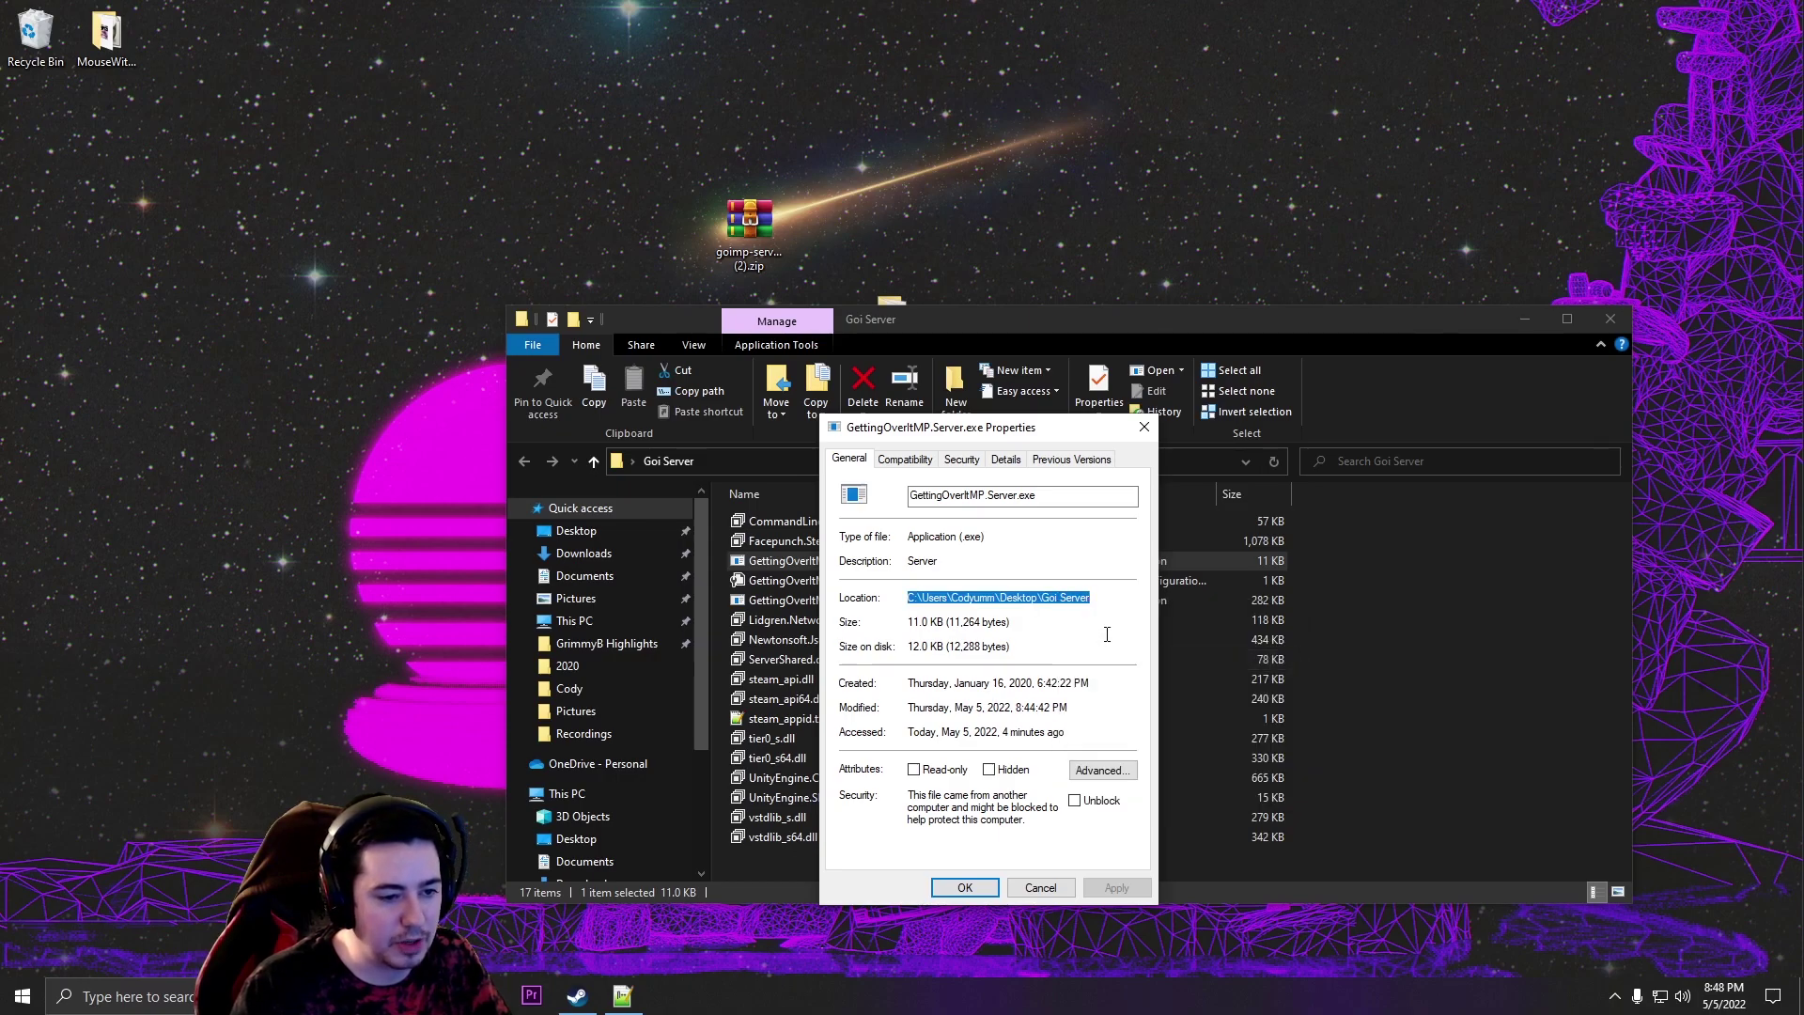
left_click(622, 996)
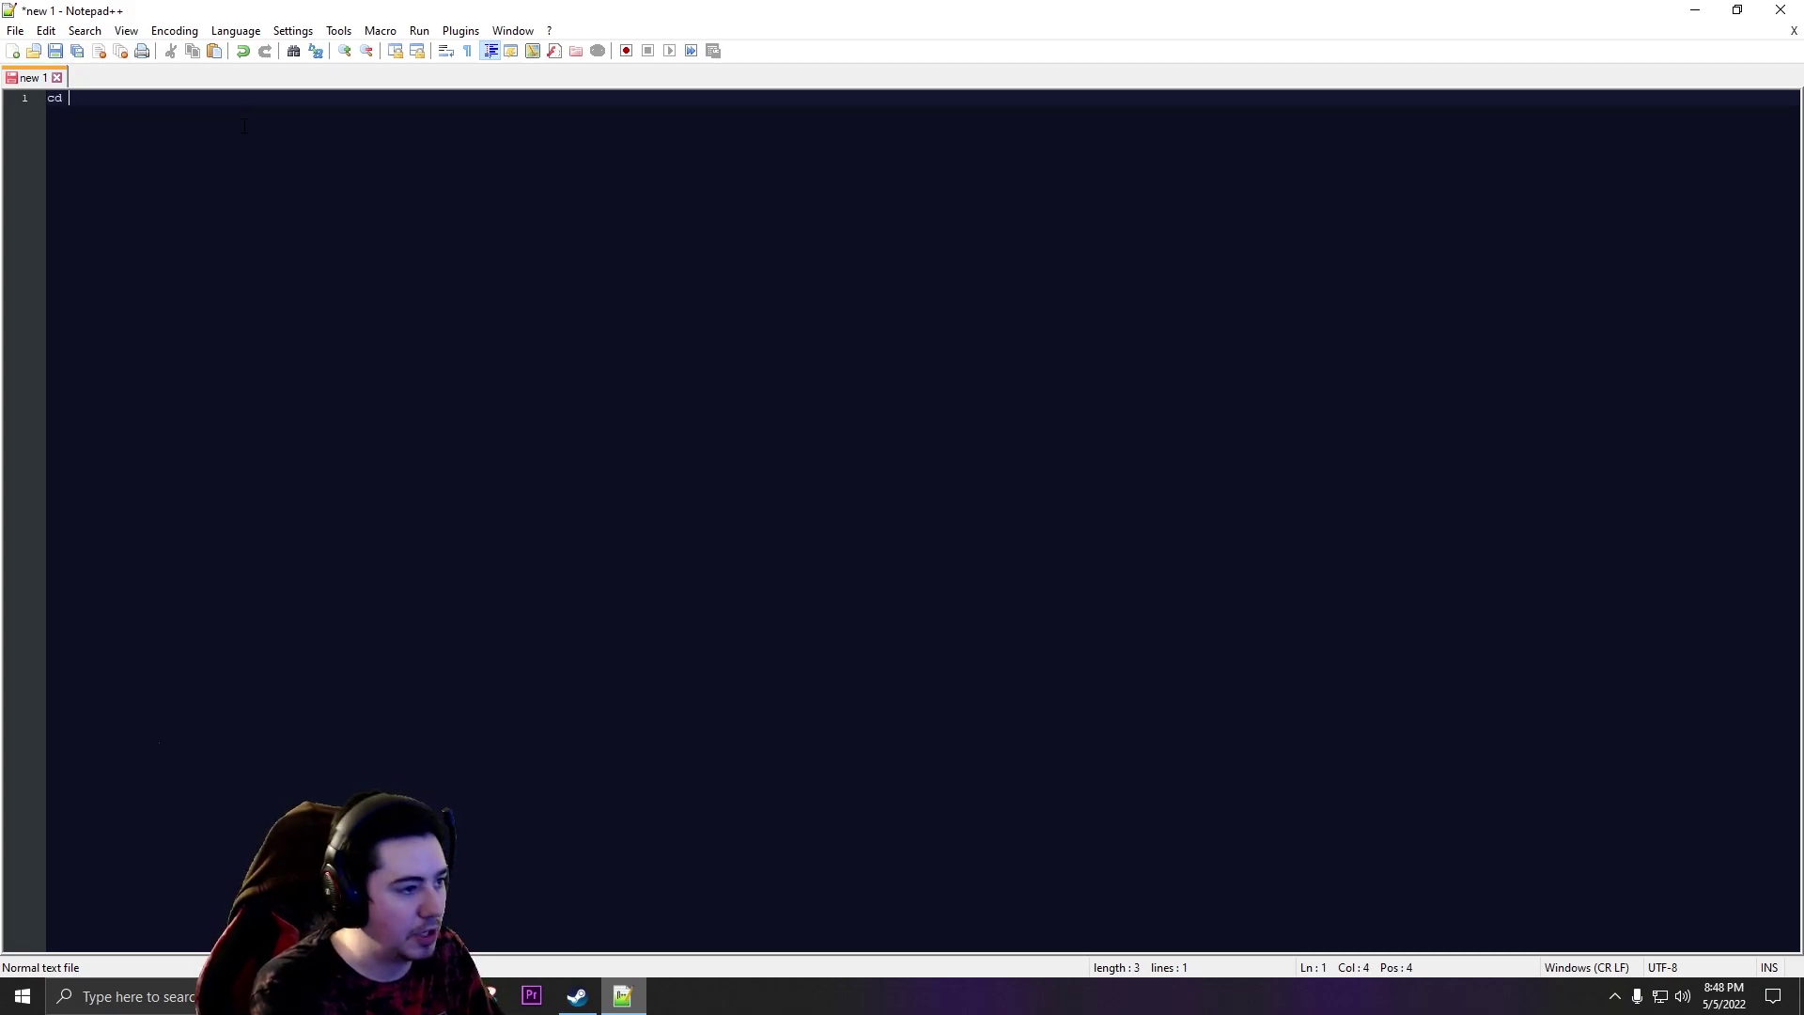
Step: Write 'cd' with the pasted Goi Server path on line 1 and GettingOverItMP.Server.exe on line 2
type("cd")
key("ctrl+v")
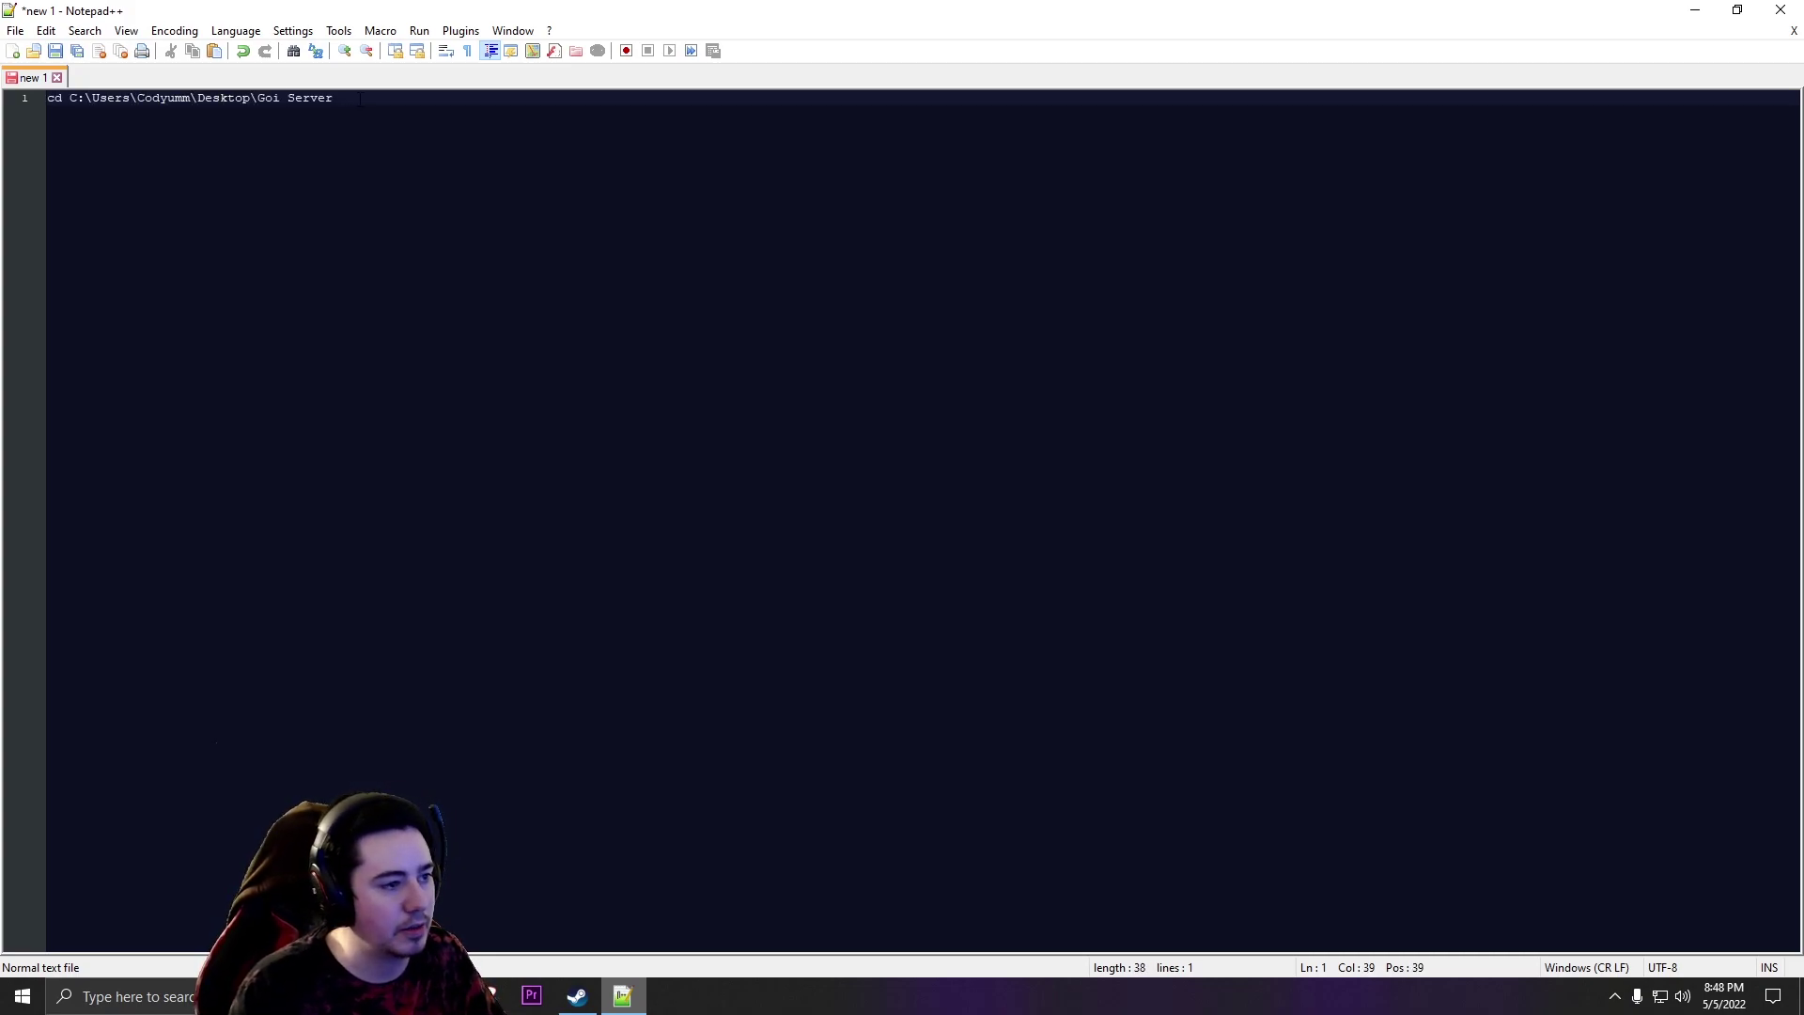
key("Return")
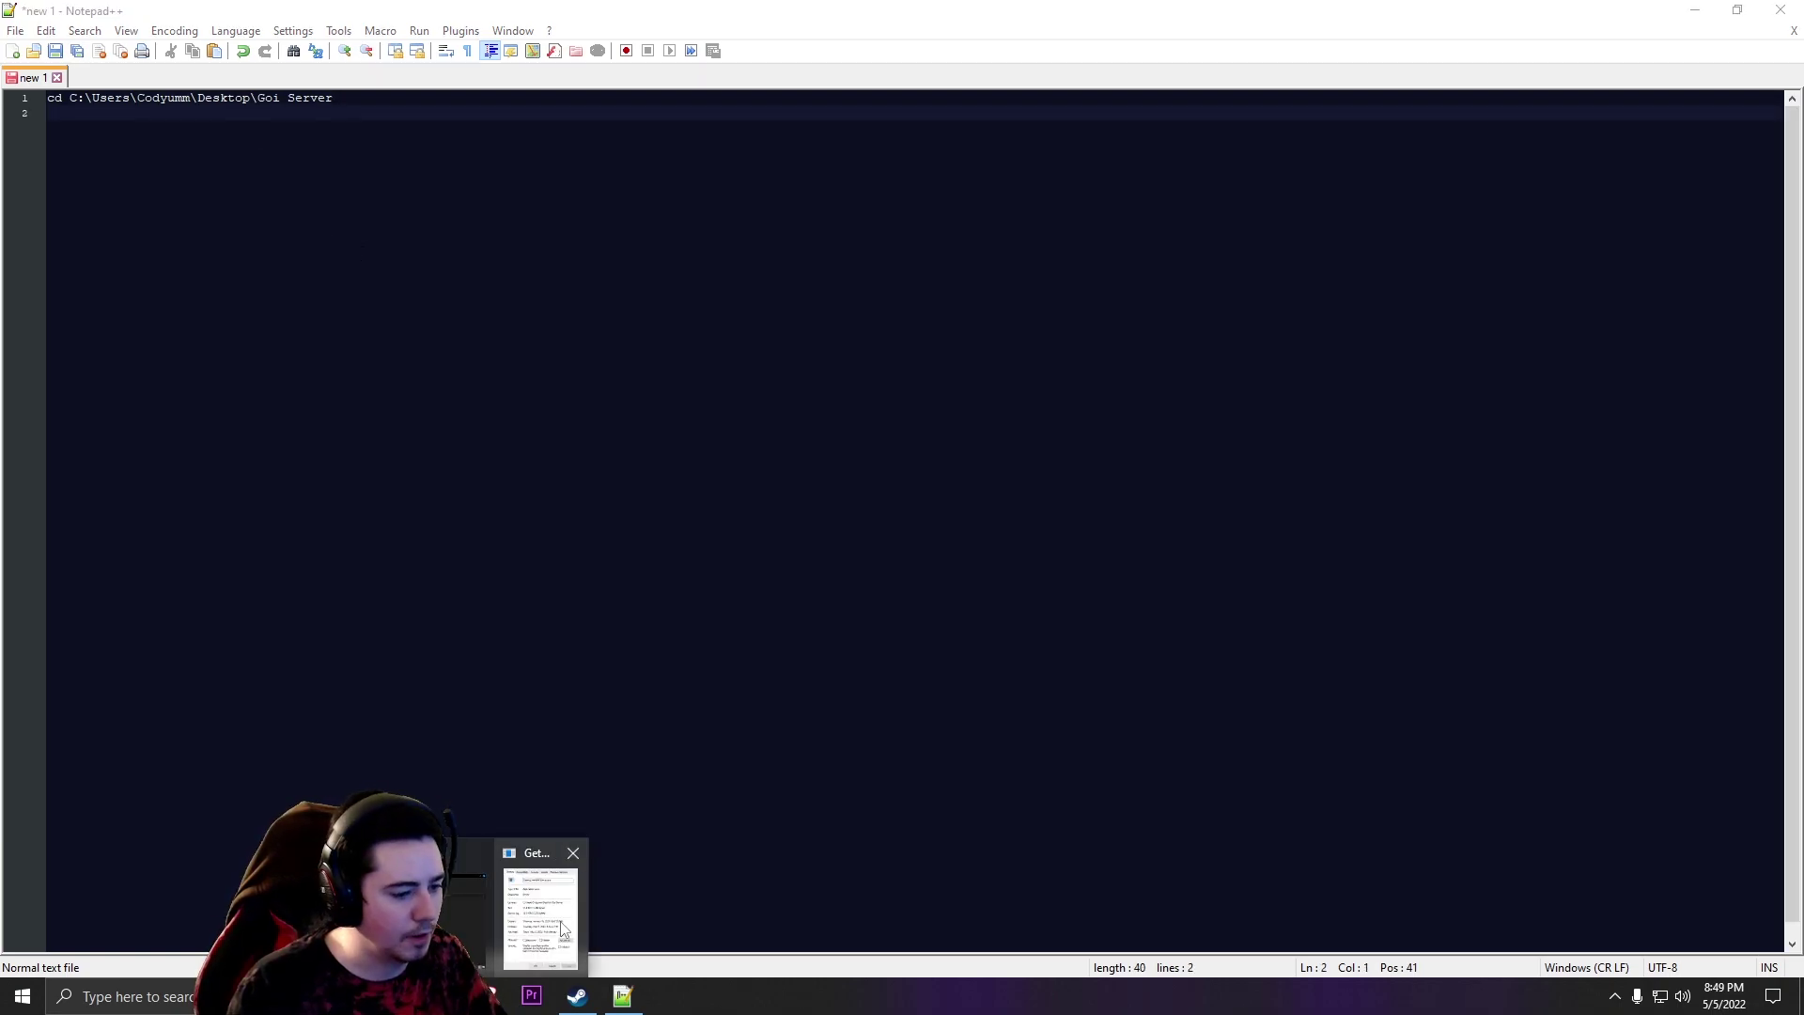
left_click(538, 876)
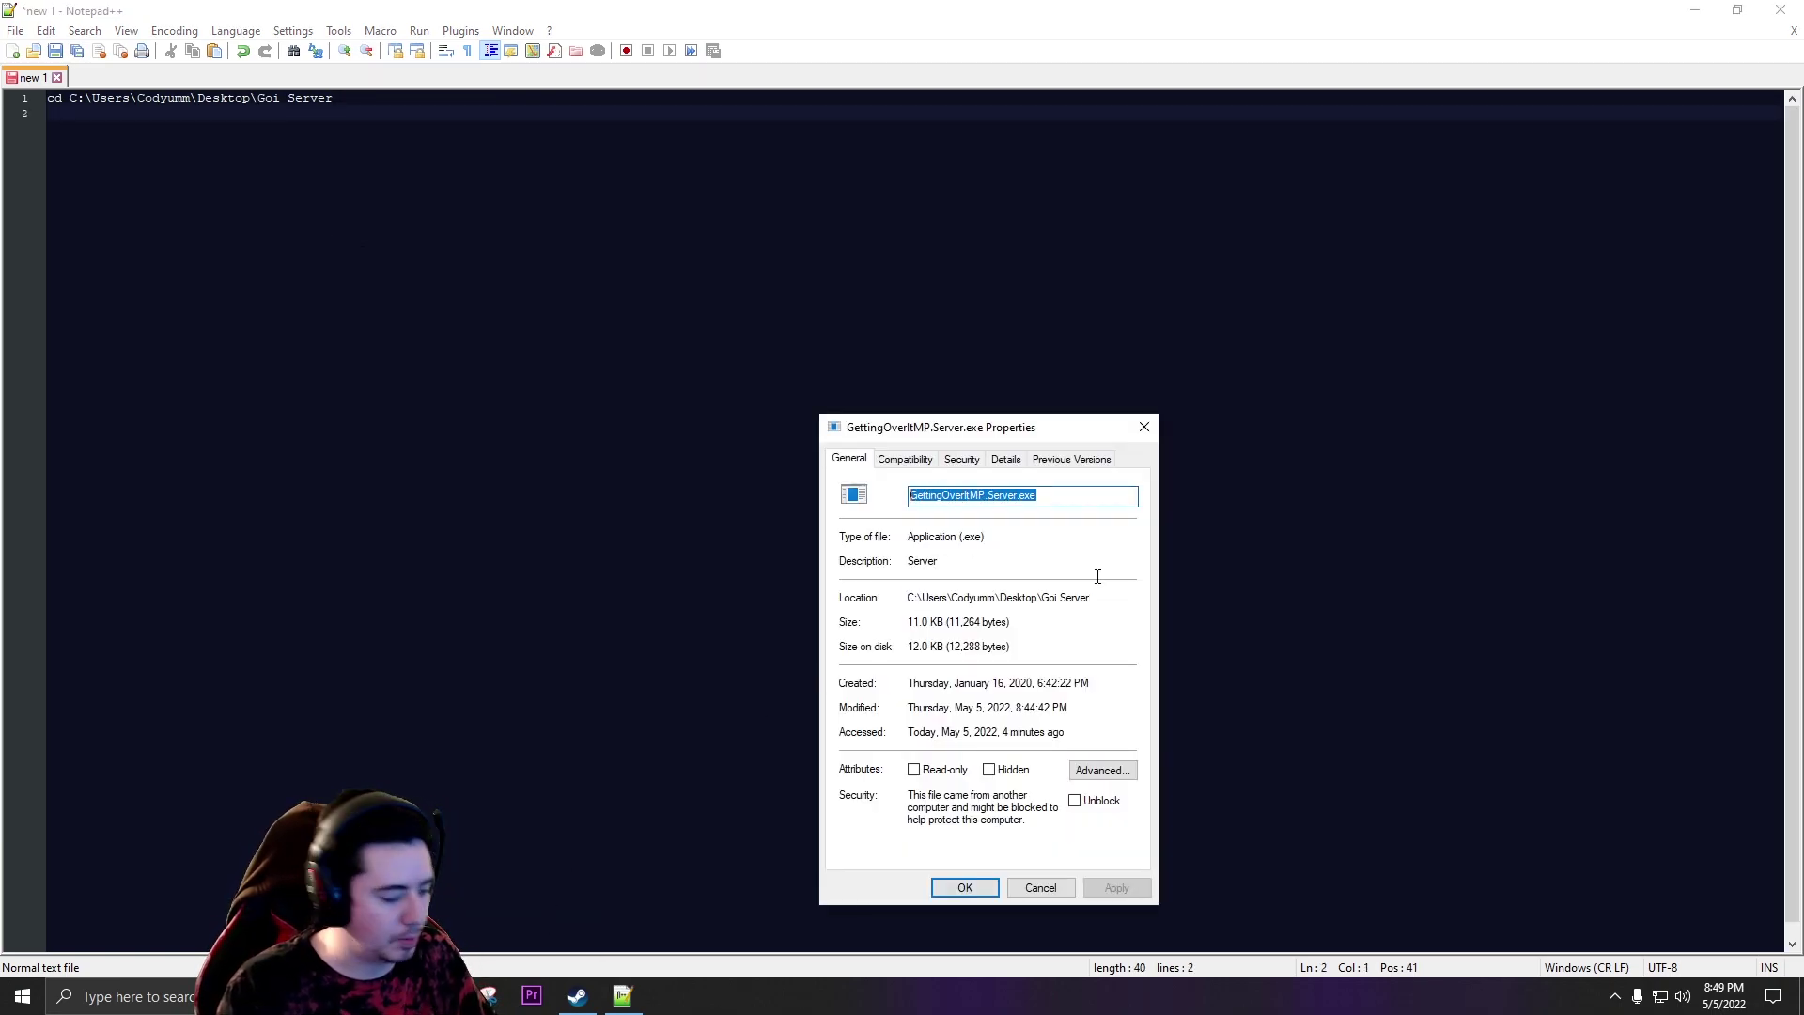
left_click(106, 135)
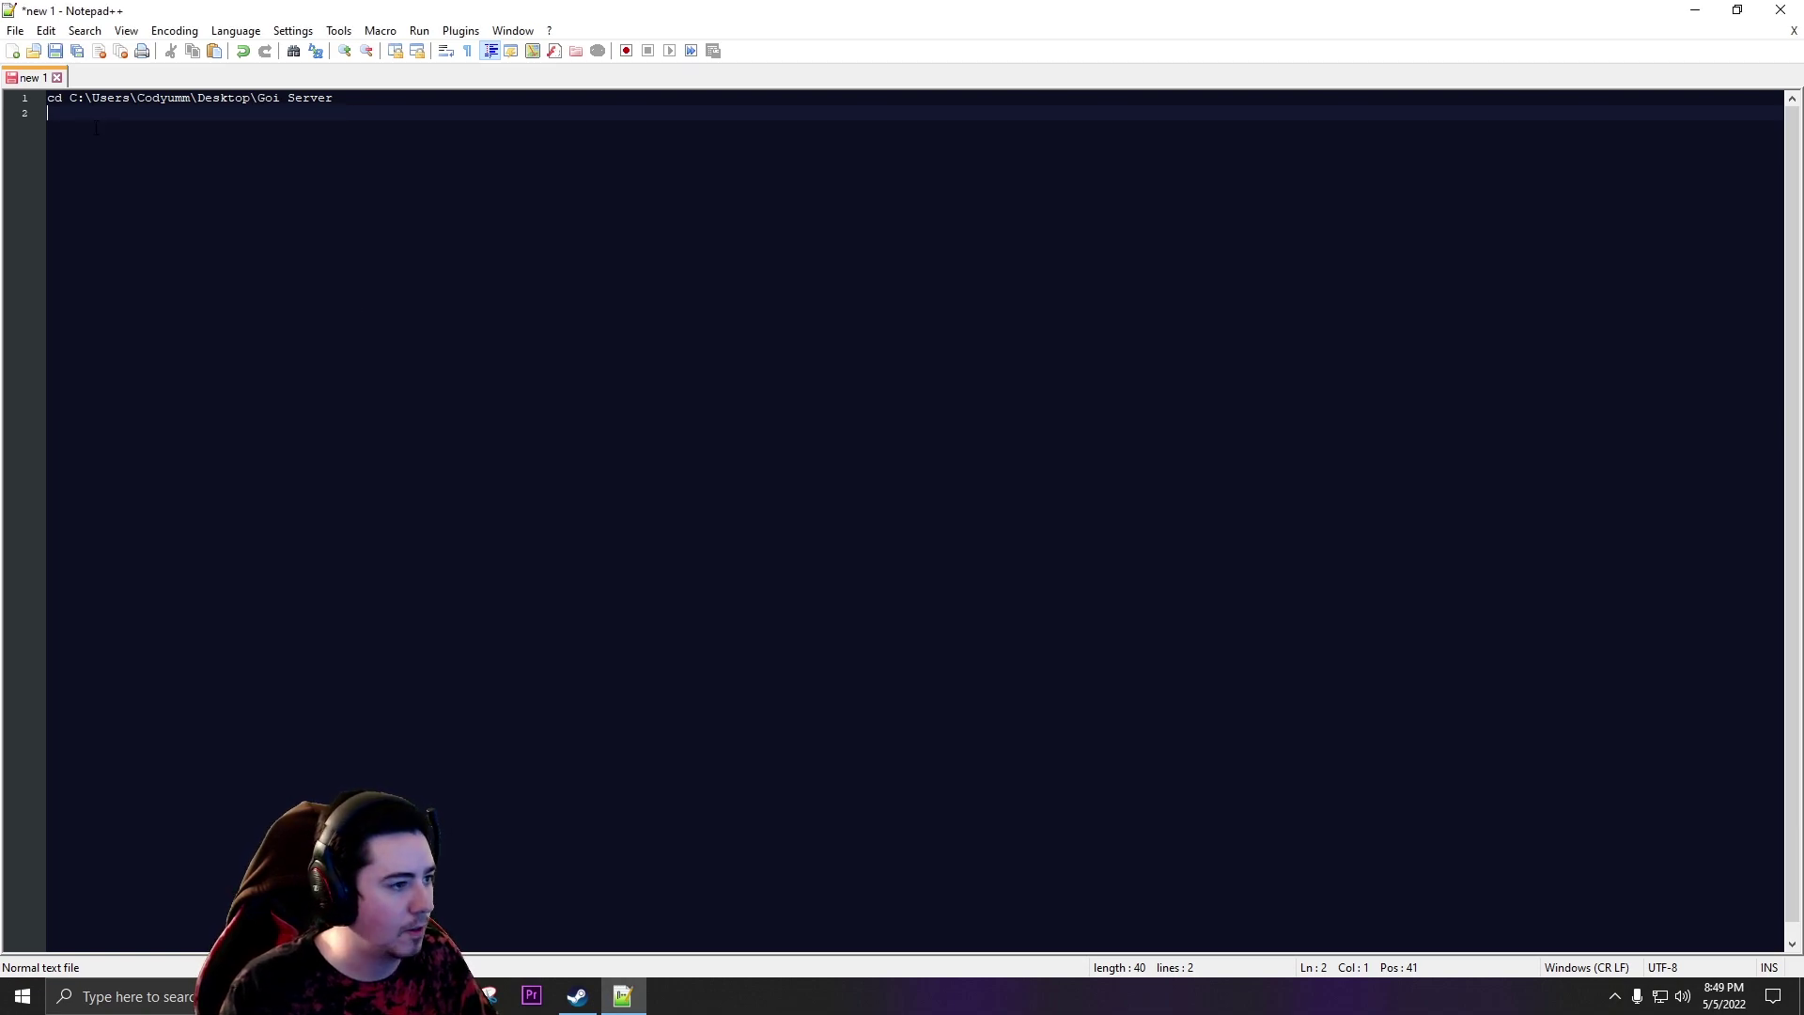
key("ctrl+v")
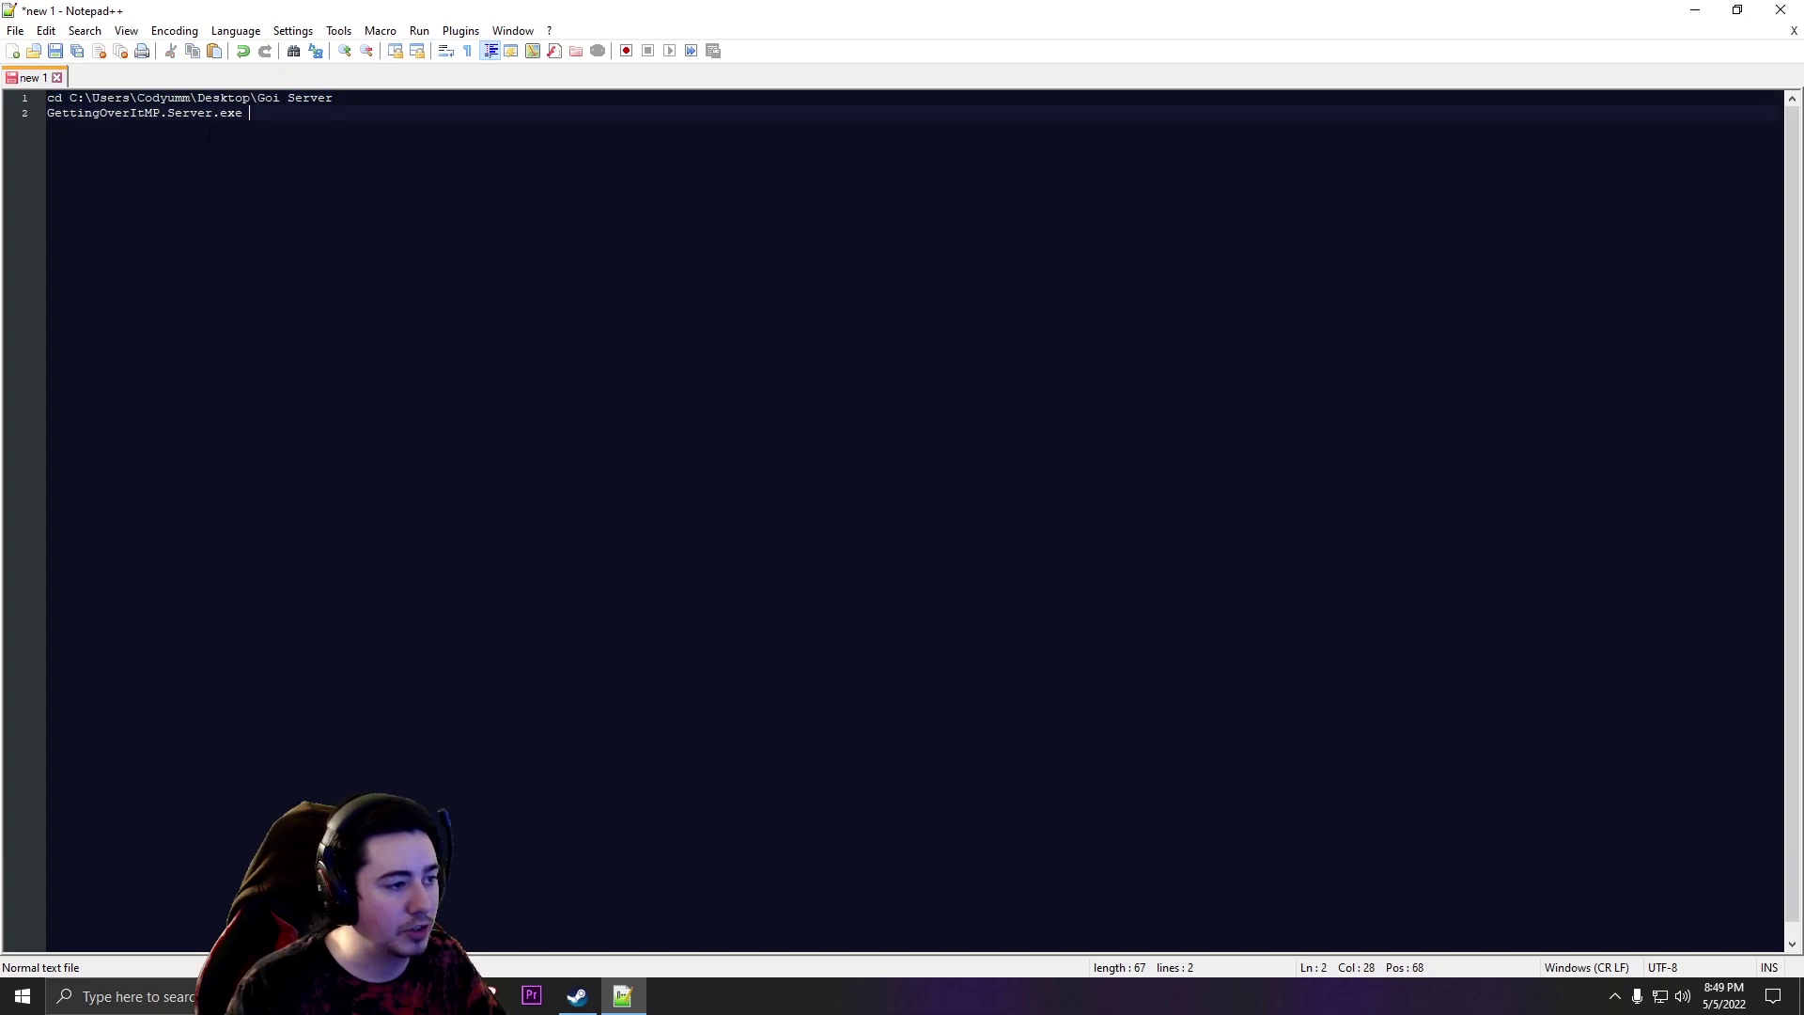
left_click_drag(47, 113, 243, 114)
left_click(238, 125)
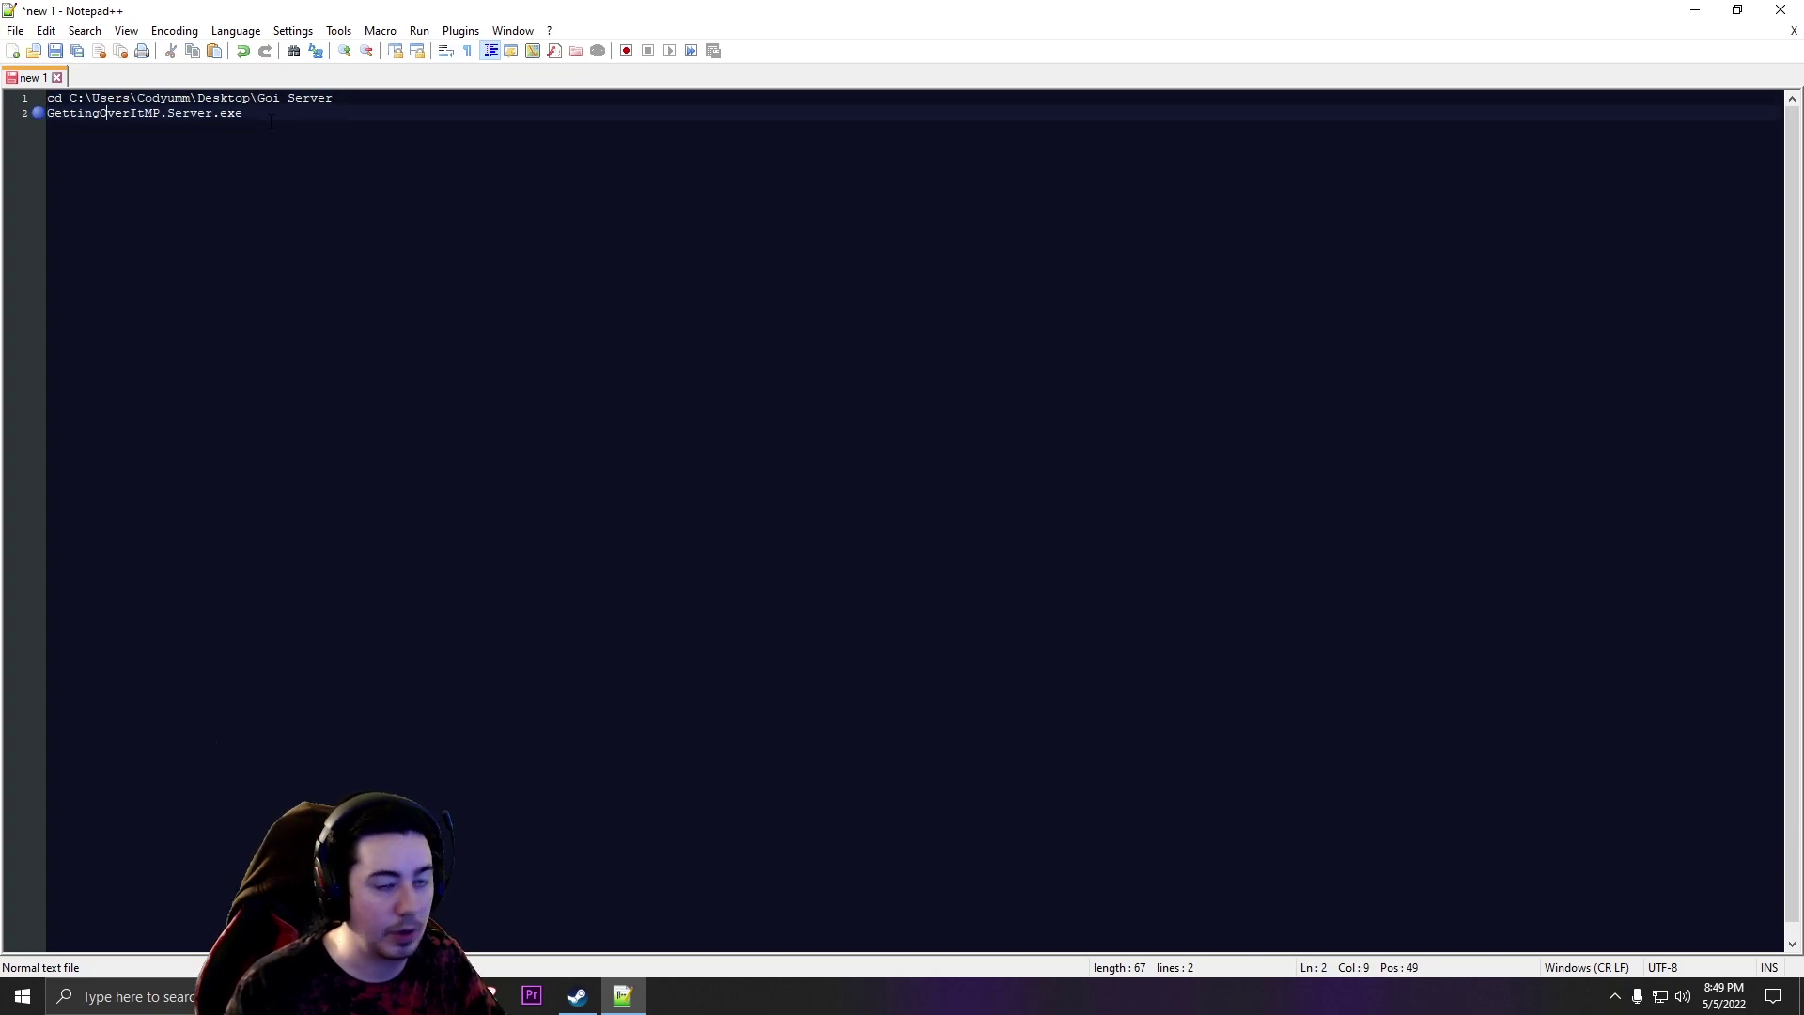
left_click(271, 115)
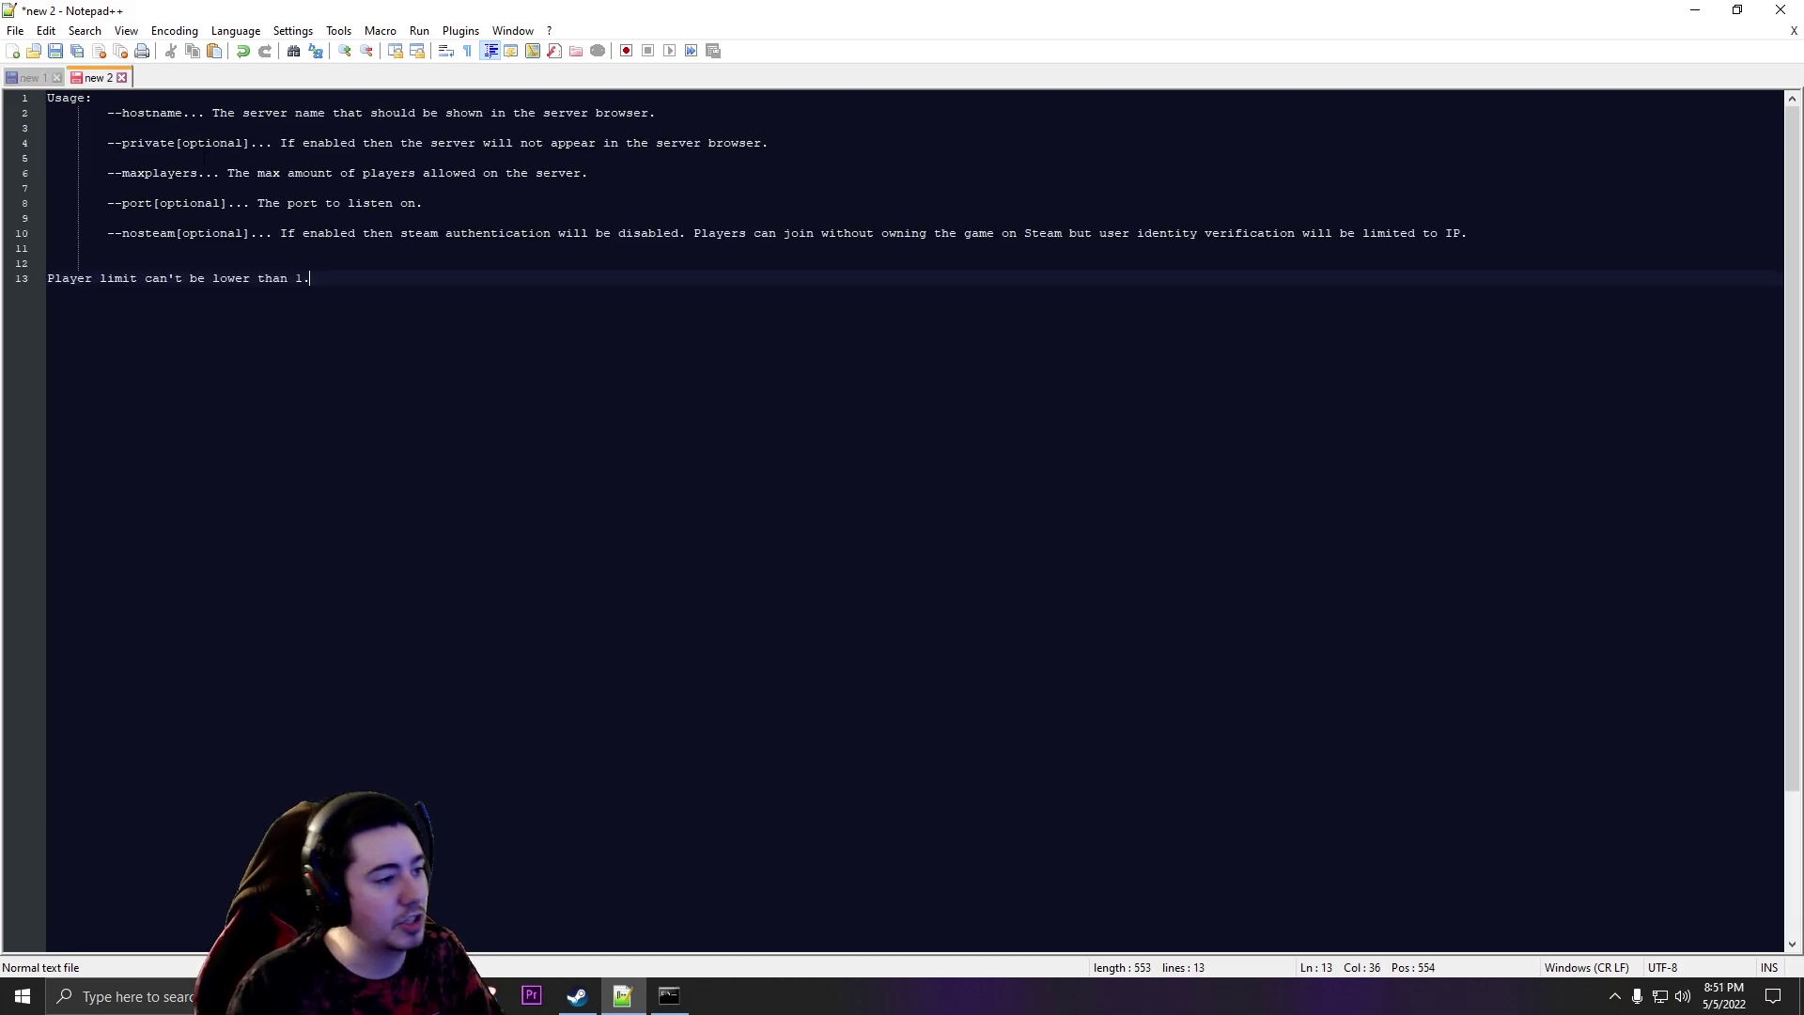
Step: Read through the --hostname, --private, --maxplayers and --port descriptions in the usage notes
left_click_drag(107, 112, 667, 115)
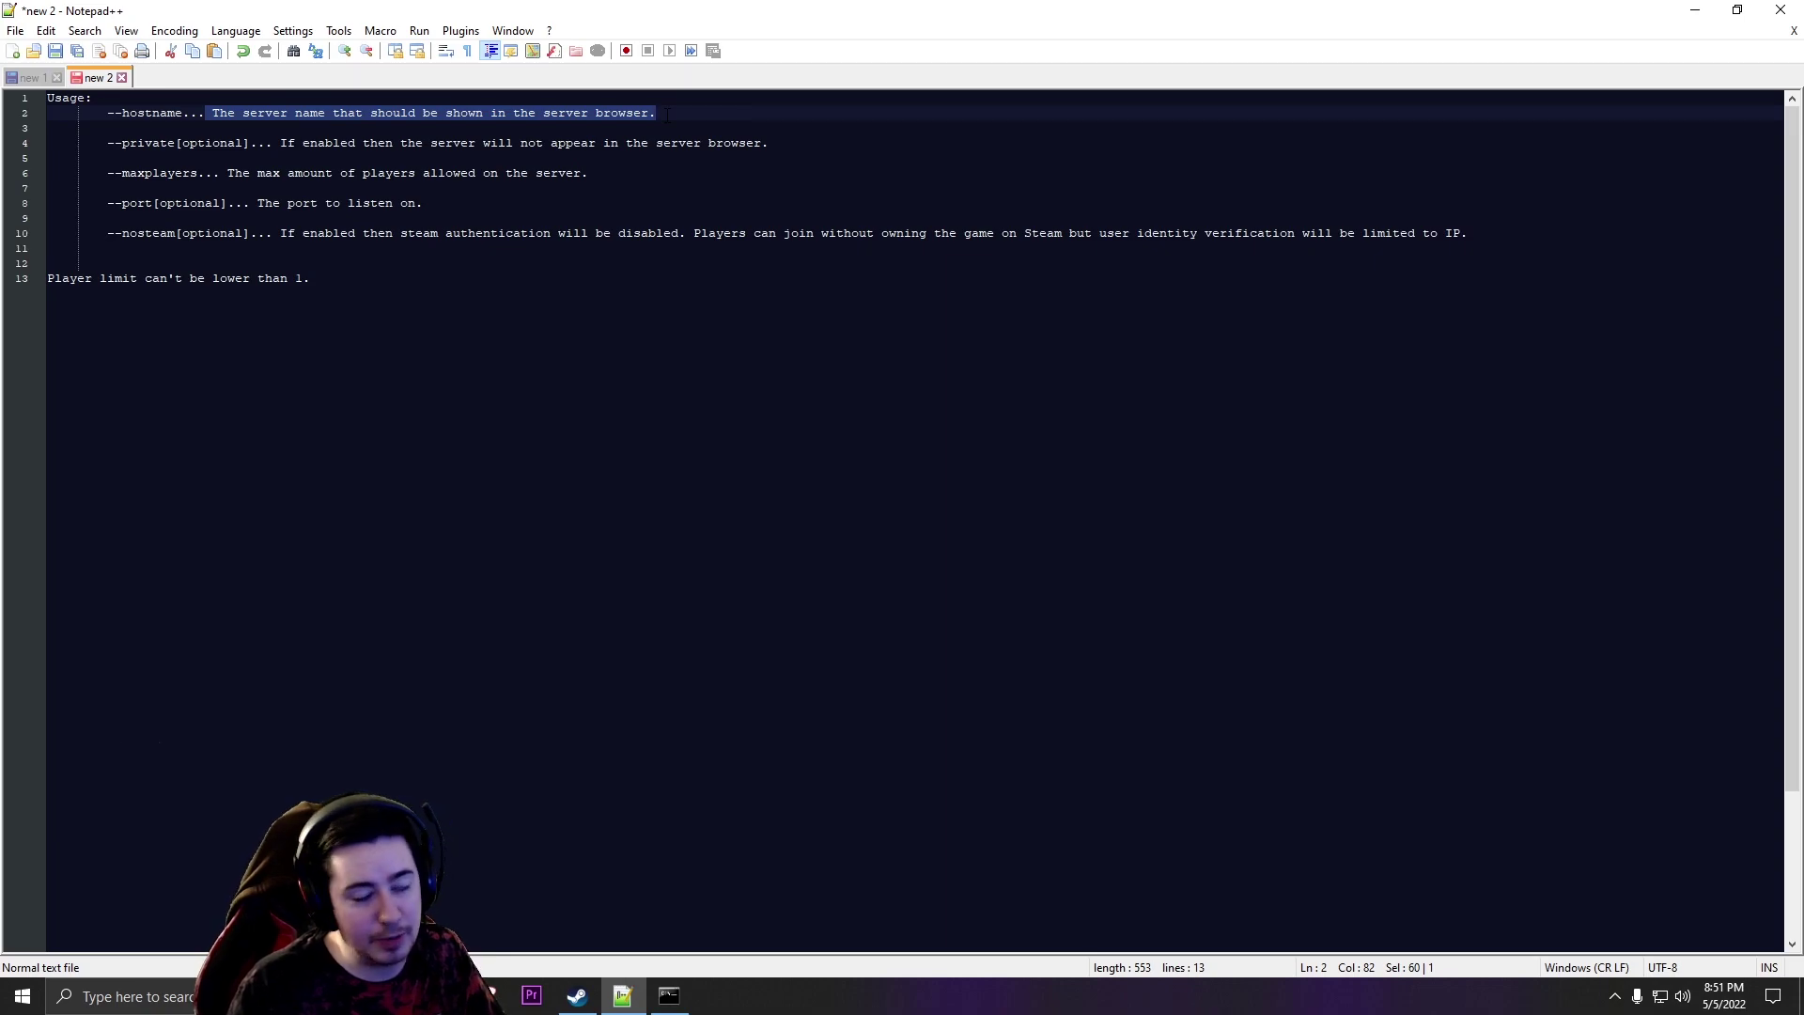
left_click_drag(107, 142, 770, 143)
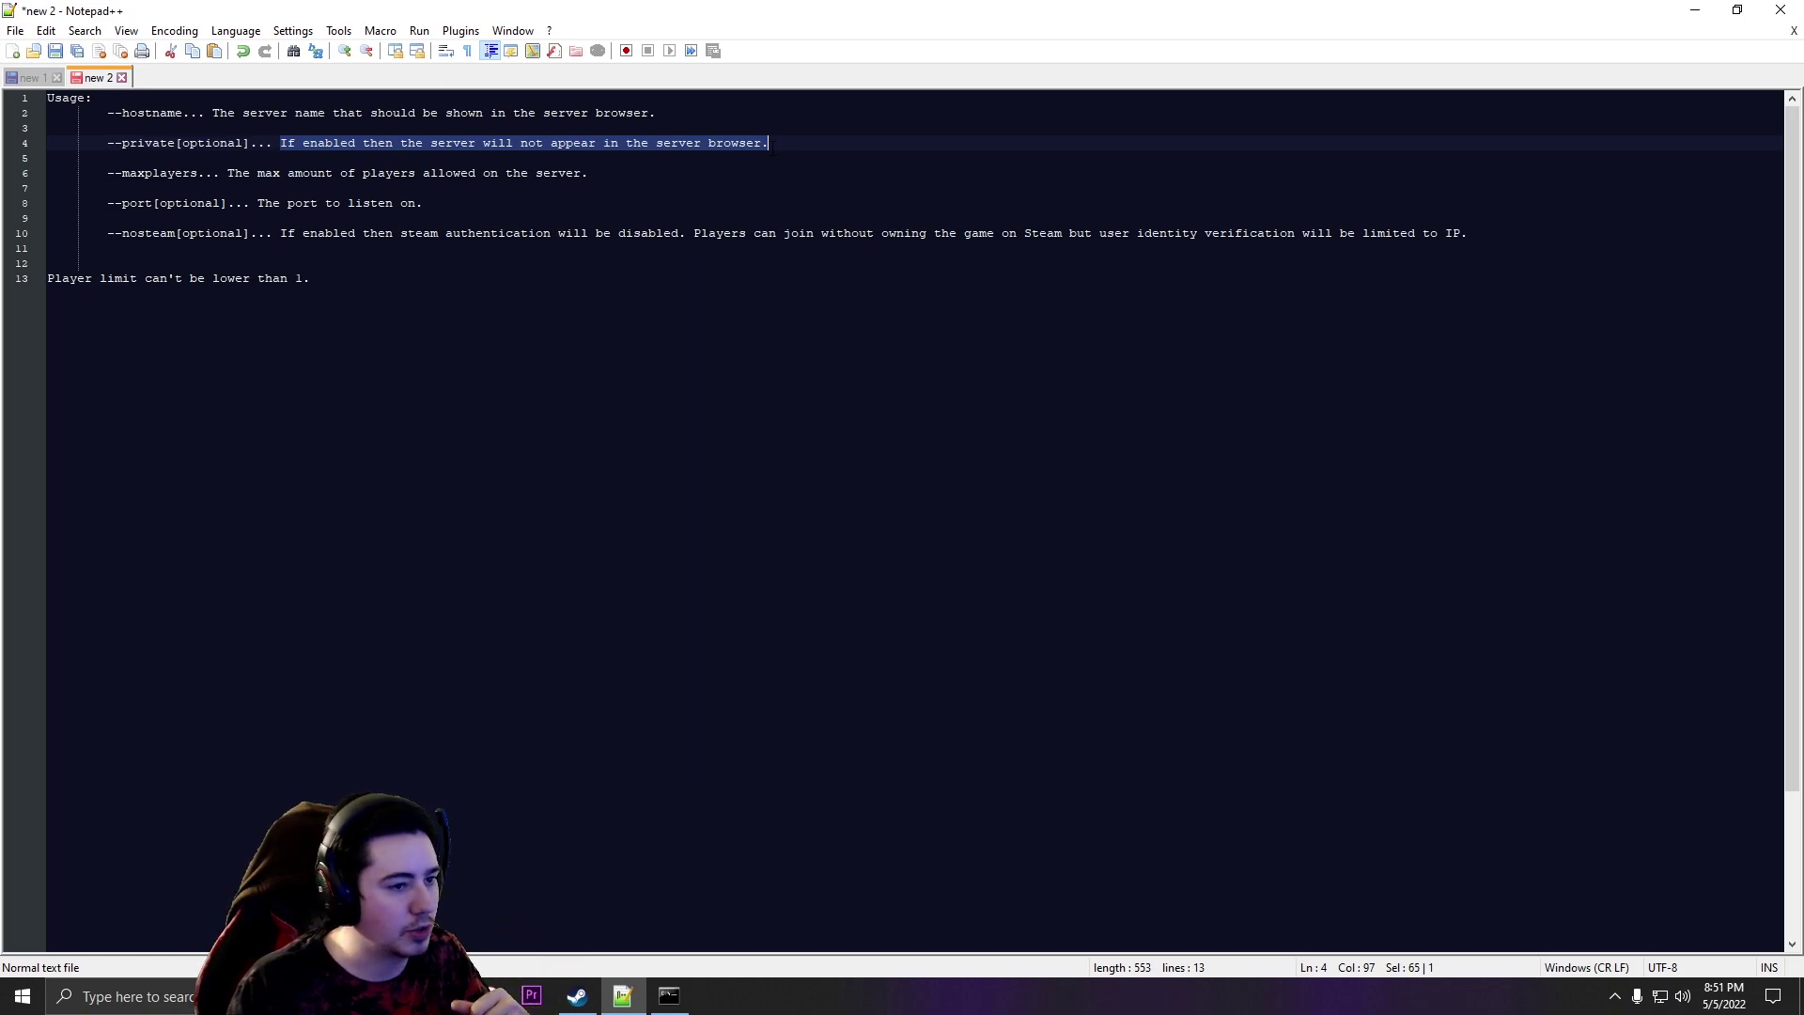
left_click_drag(107, 173, 589, 173)
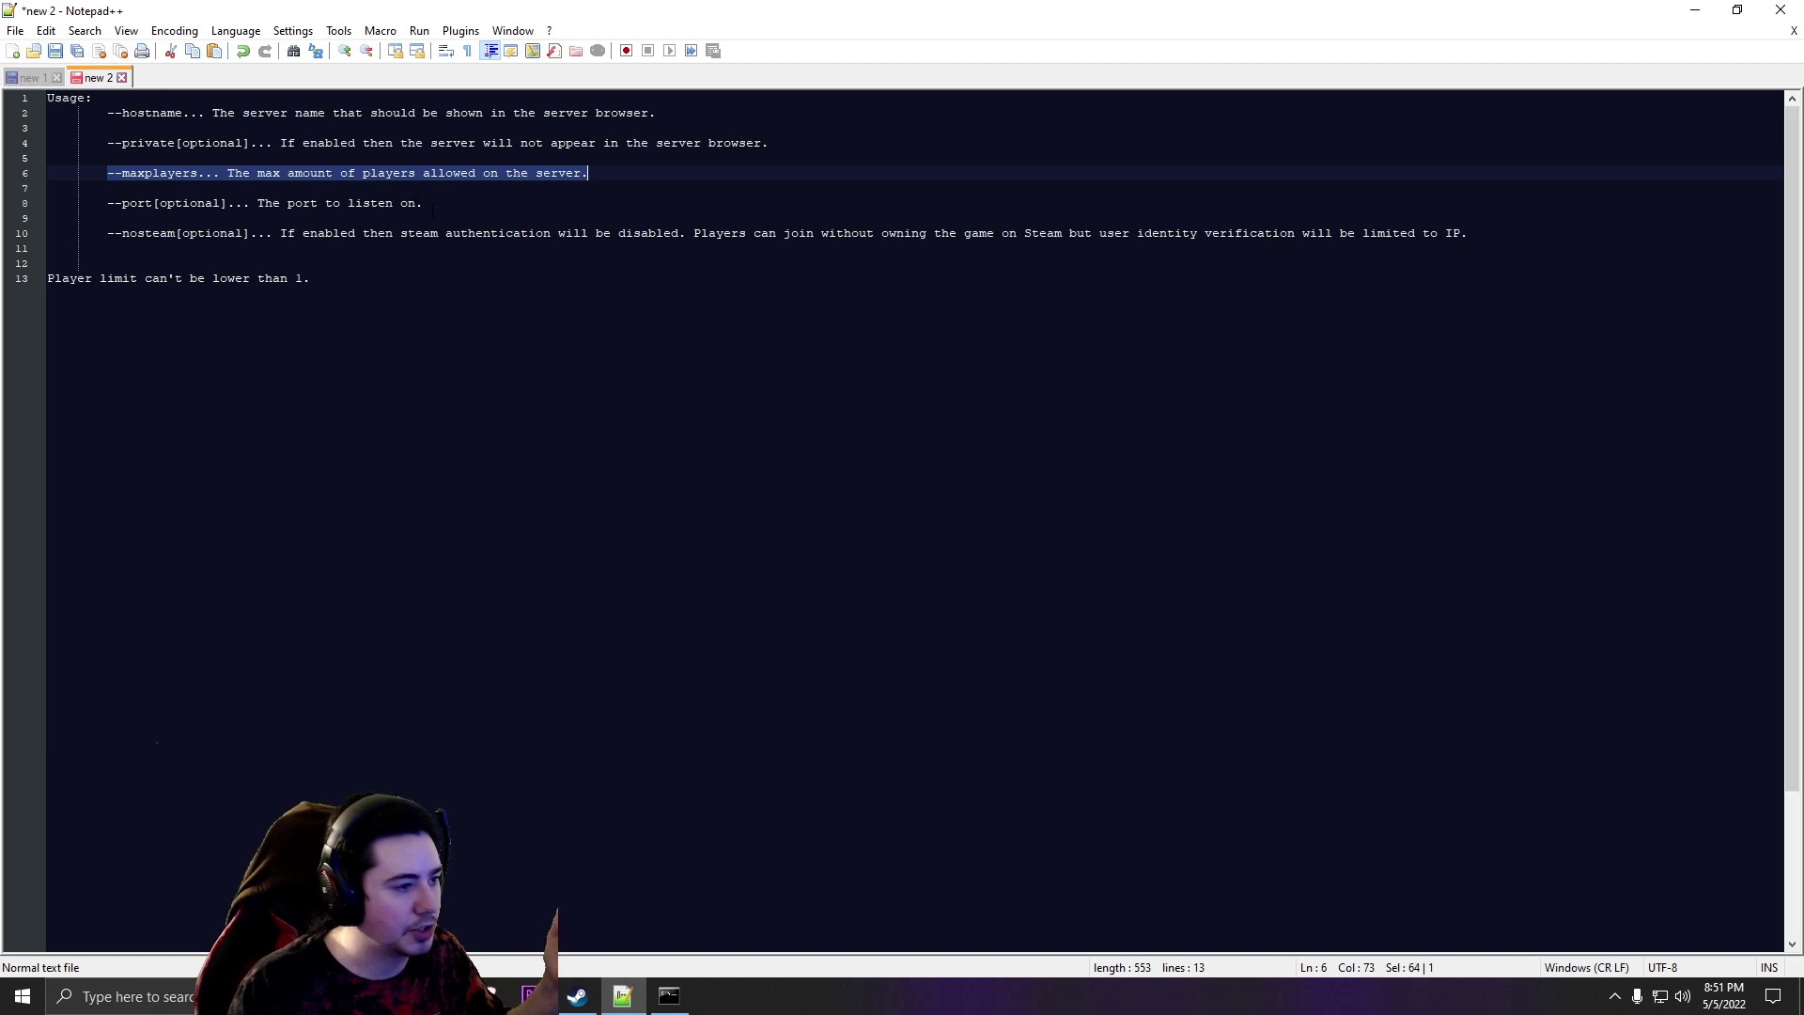
left_click_drag(107, 203, 423, 203)
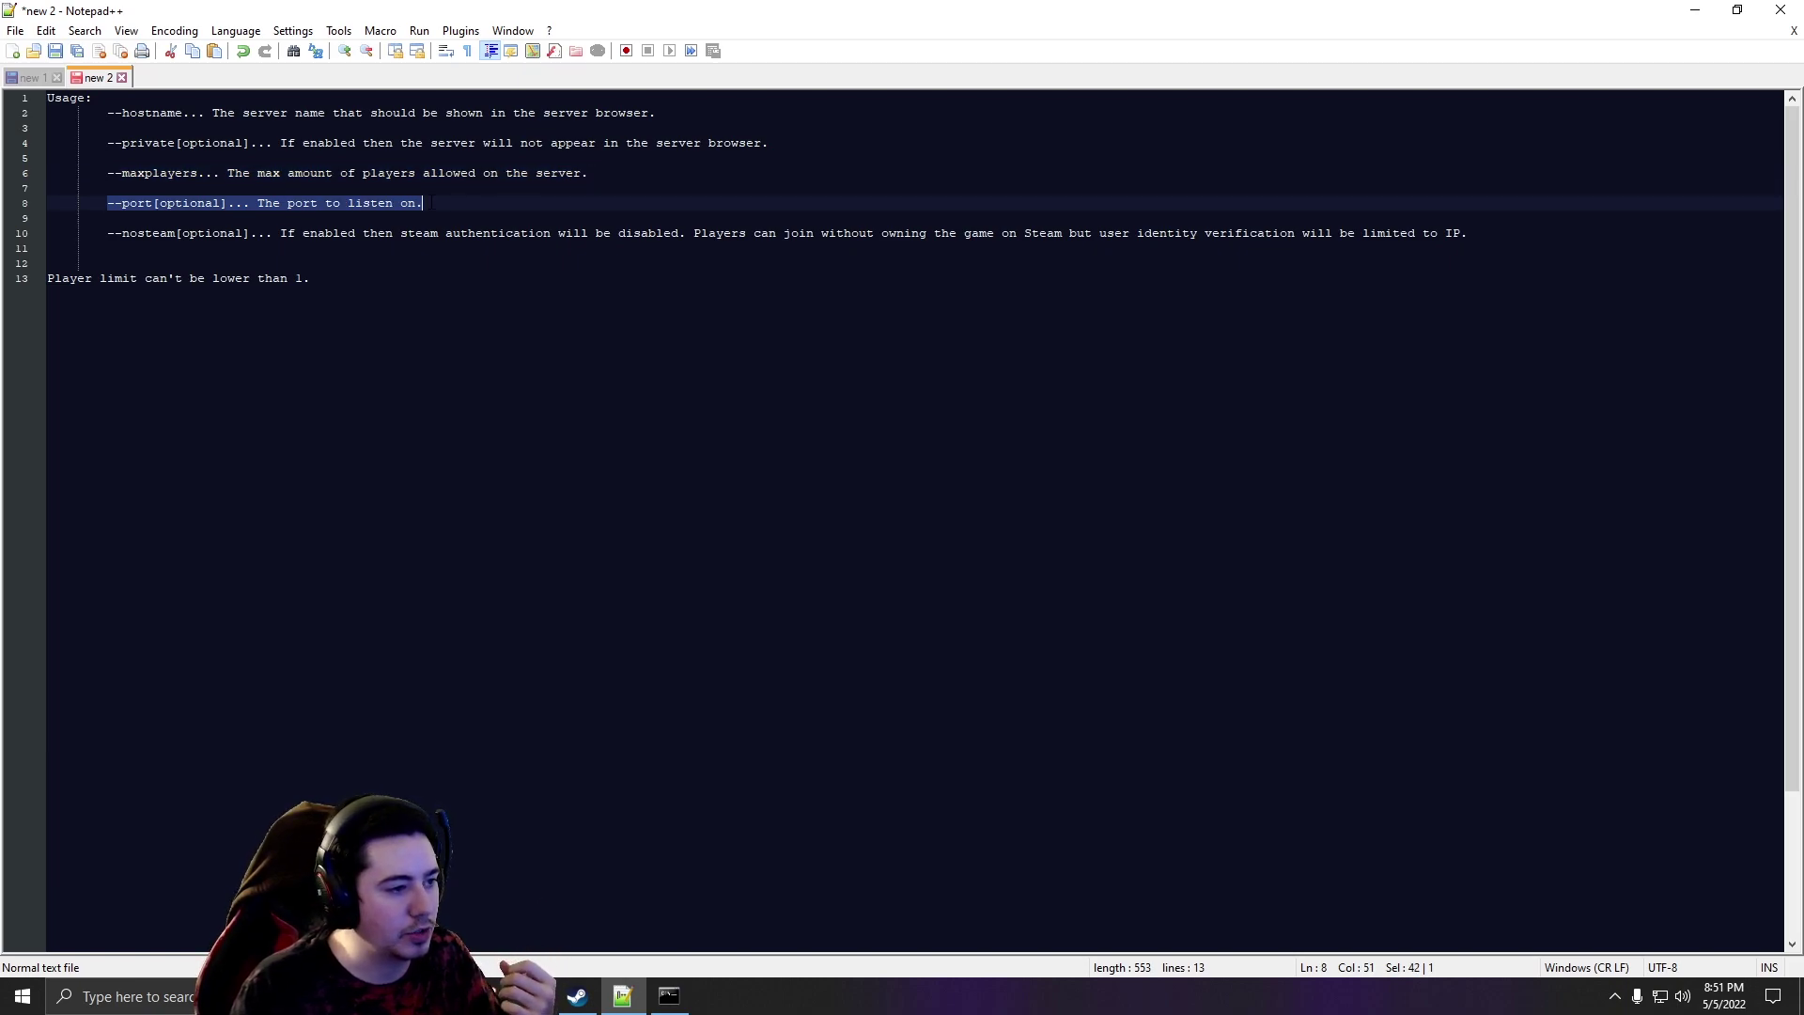
left_click(430, 204)
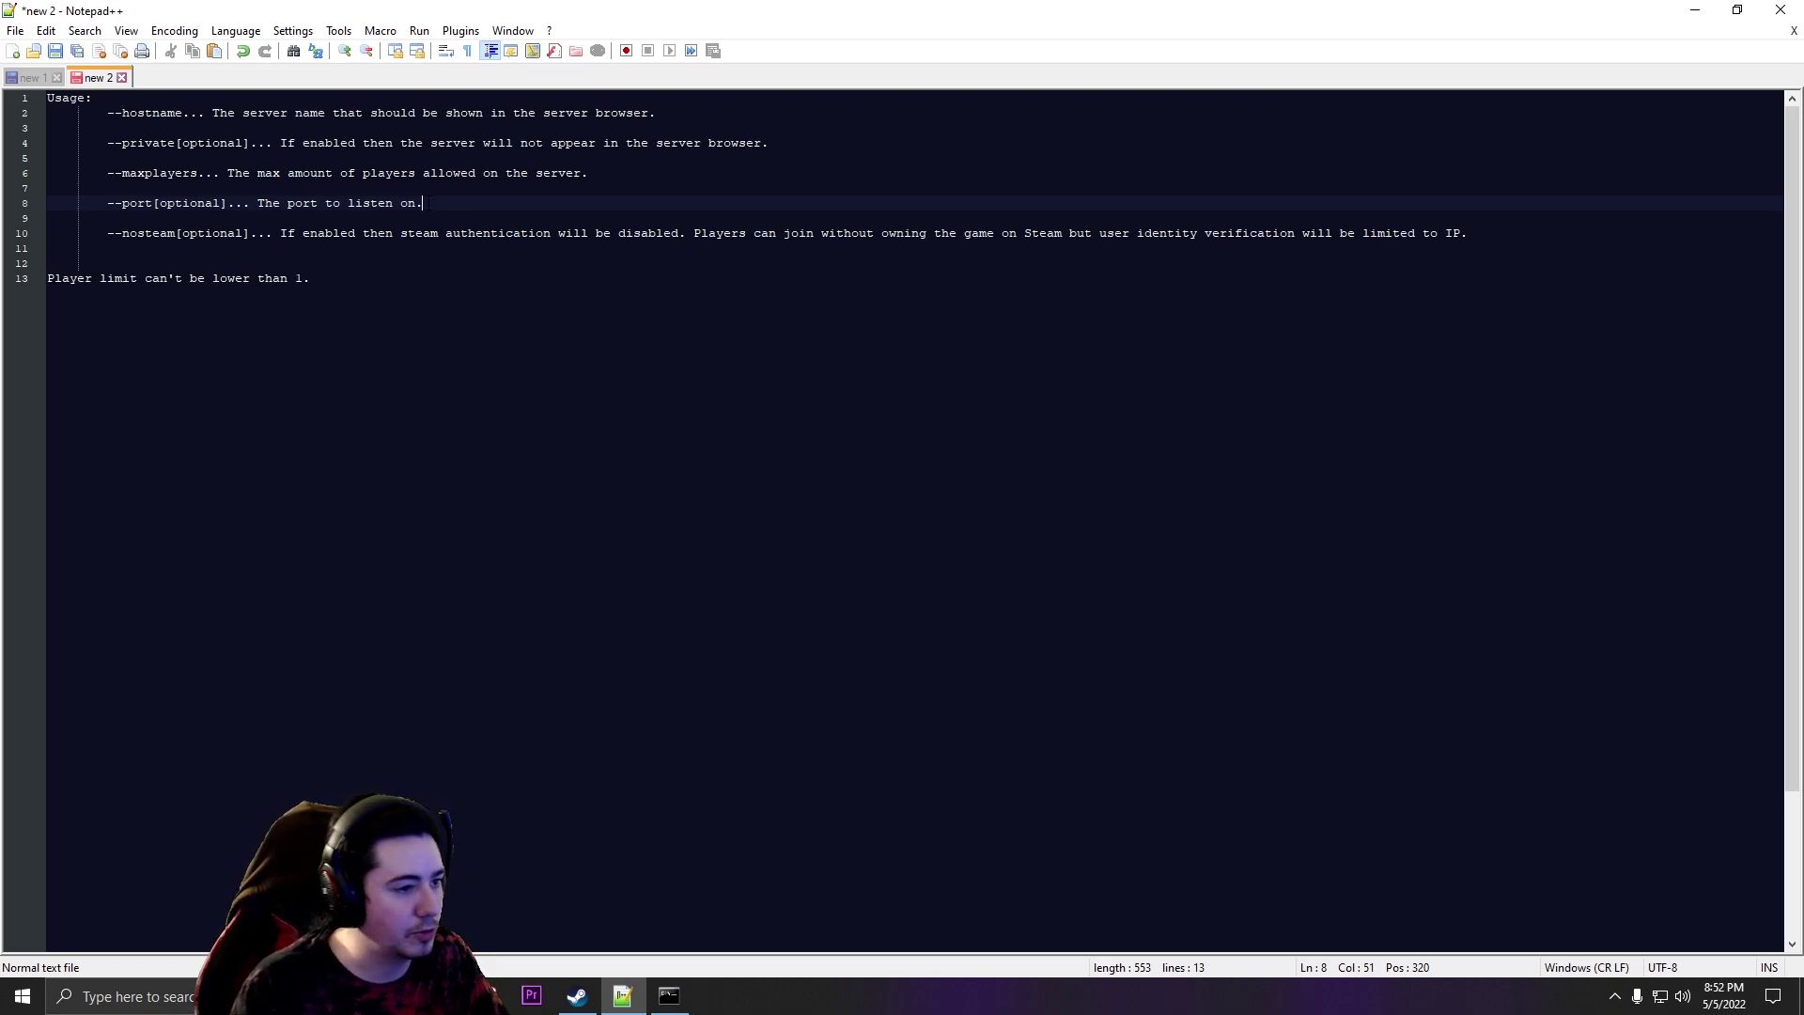
Step: Review the --nosteam option and its note that verification is limited to IP
left_click_drag(107, 233, 175, 233)
left_click(216, 250)
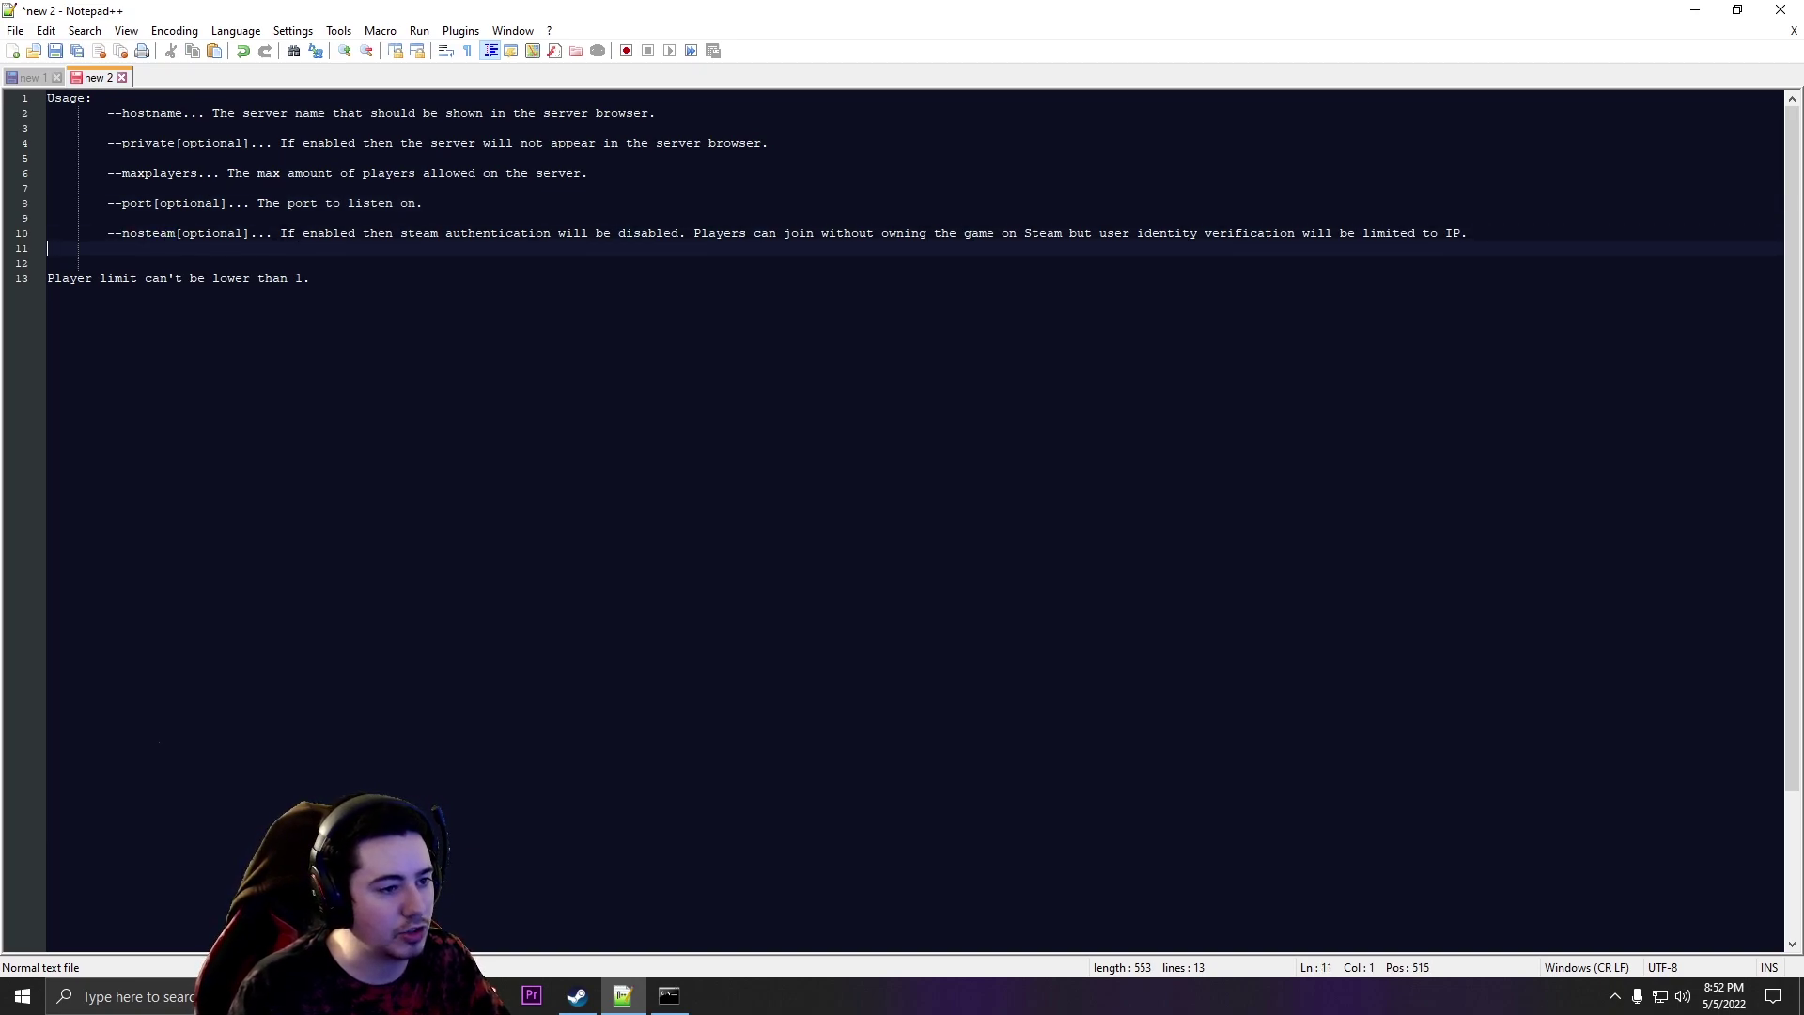
left_click_drag(1093, 235, 1475, 235)
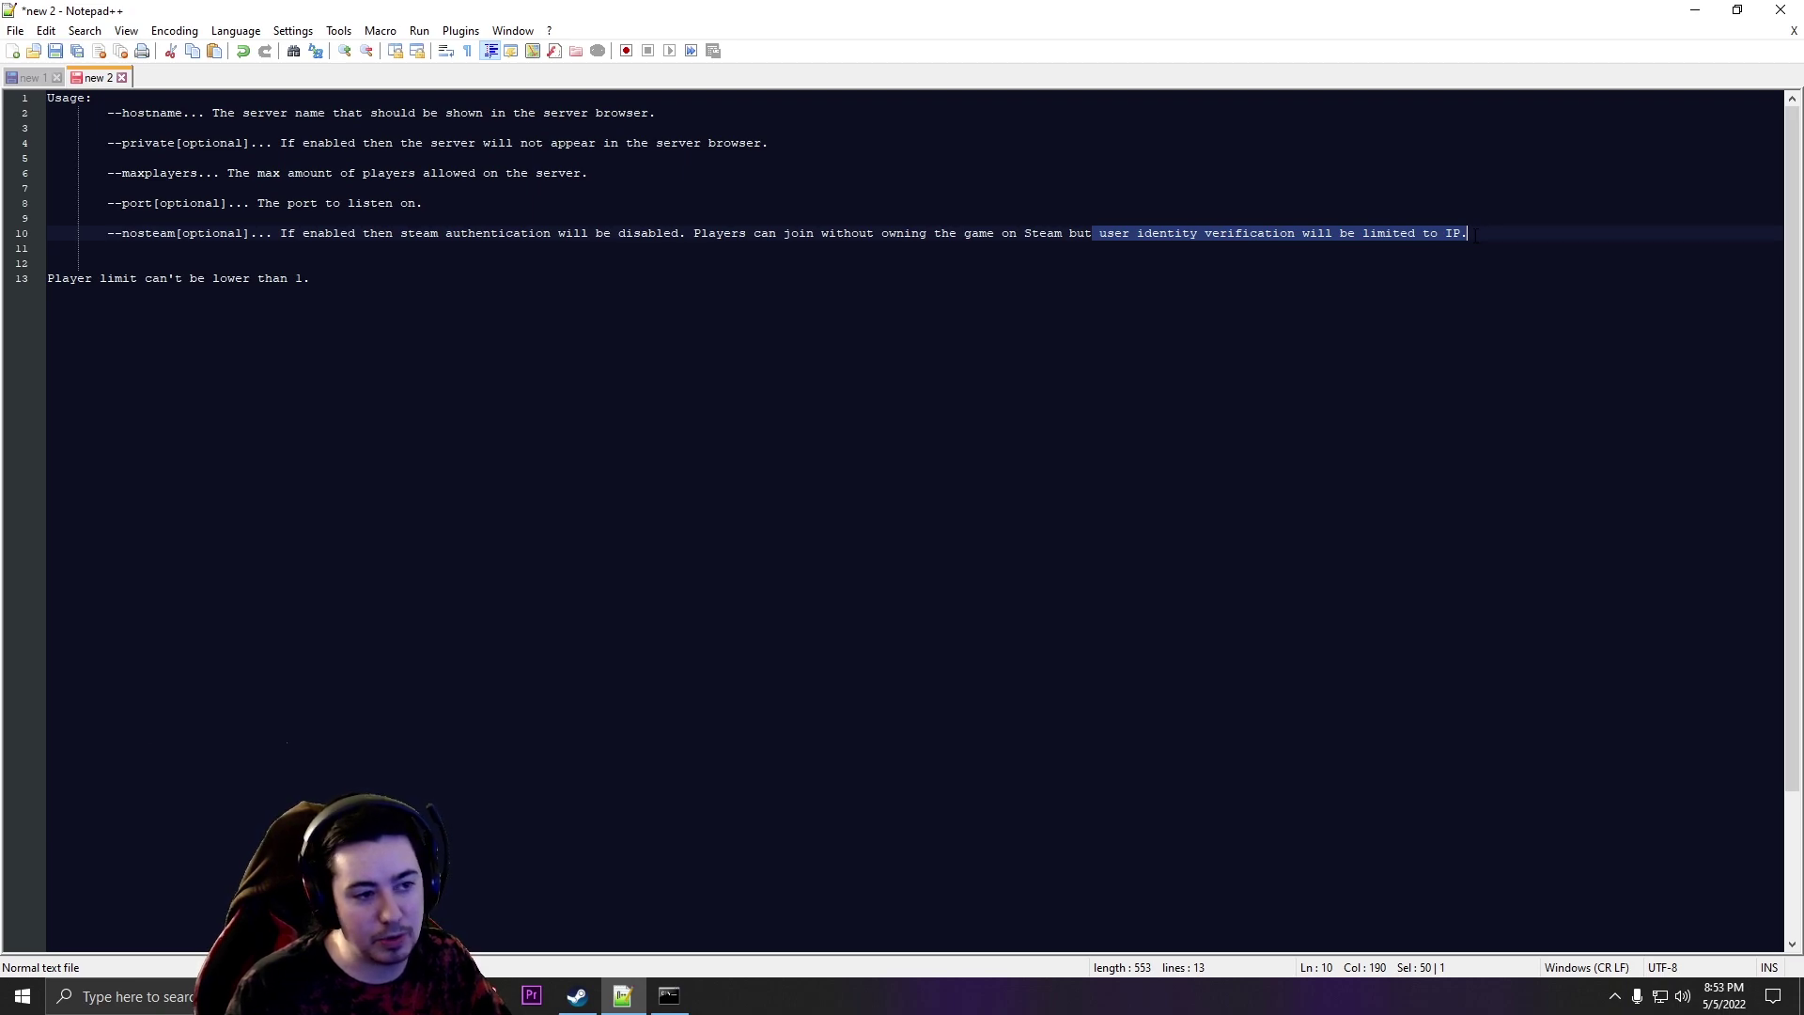
left_click(1509, 237)
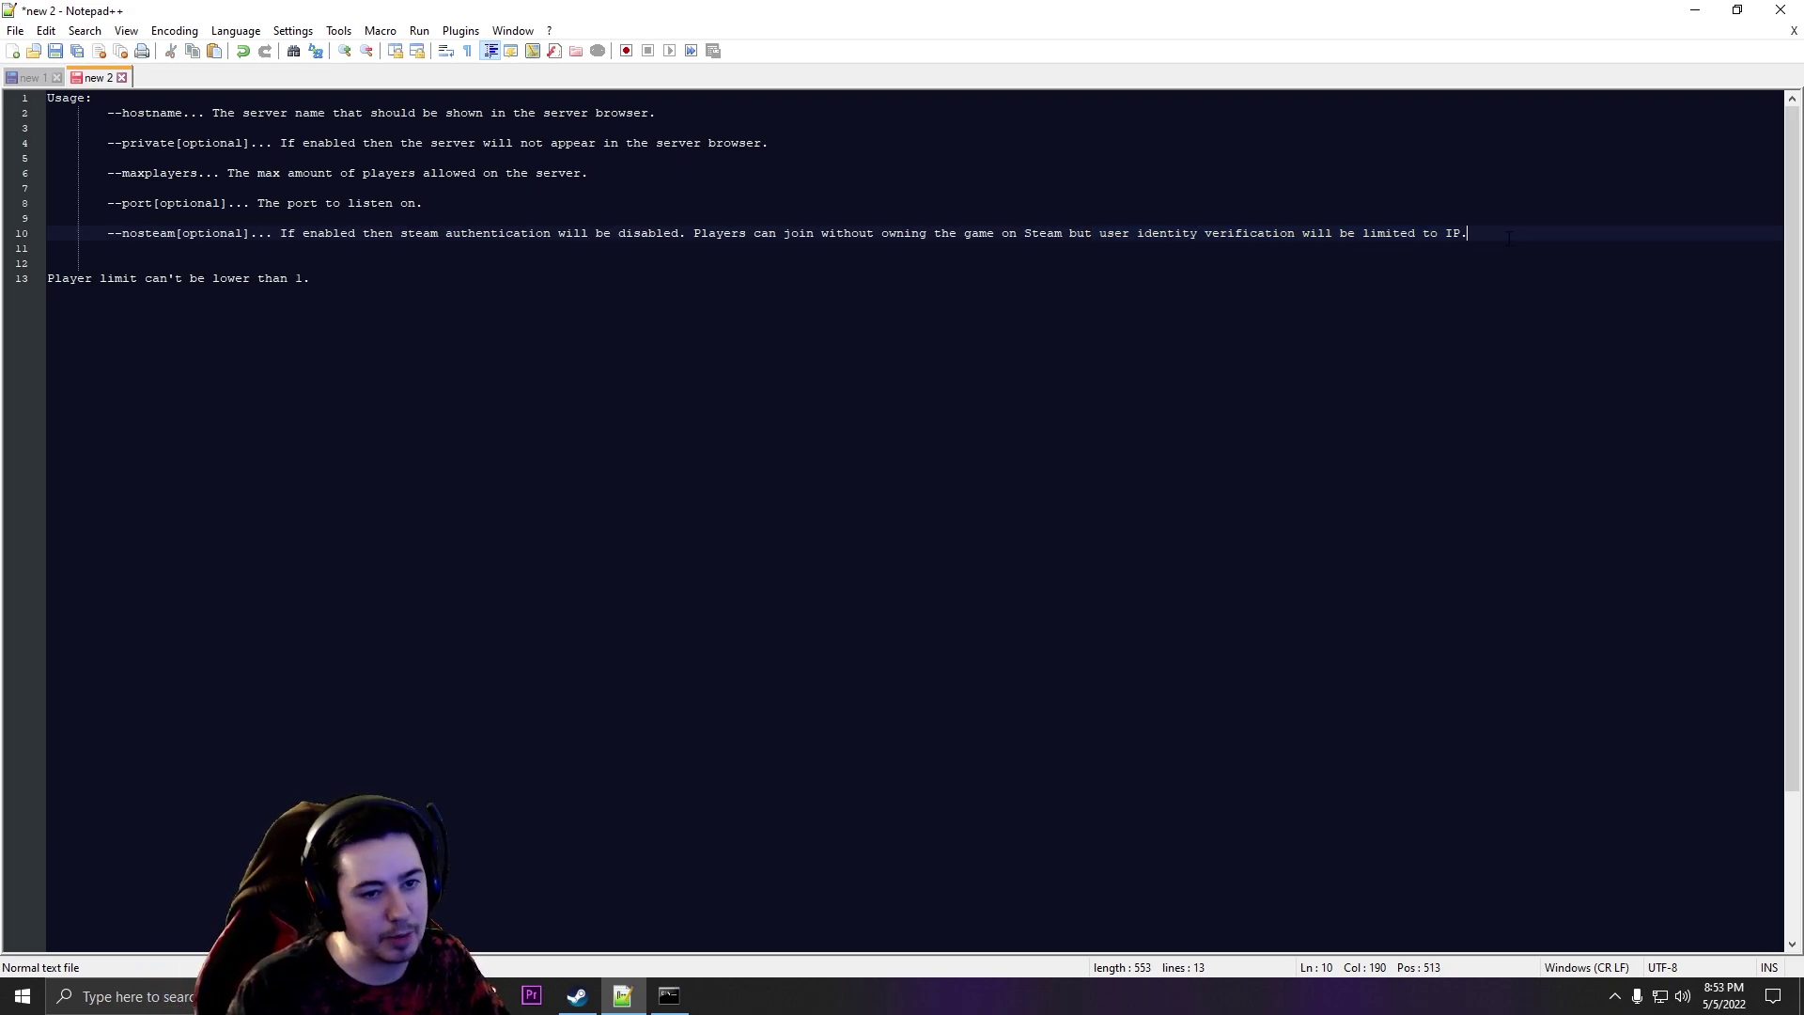
key("Up")
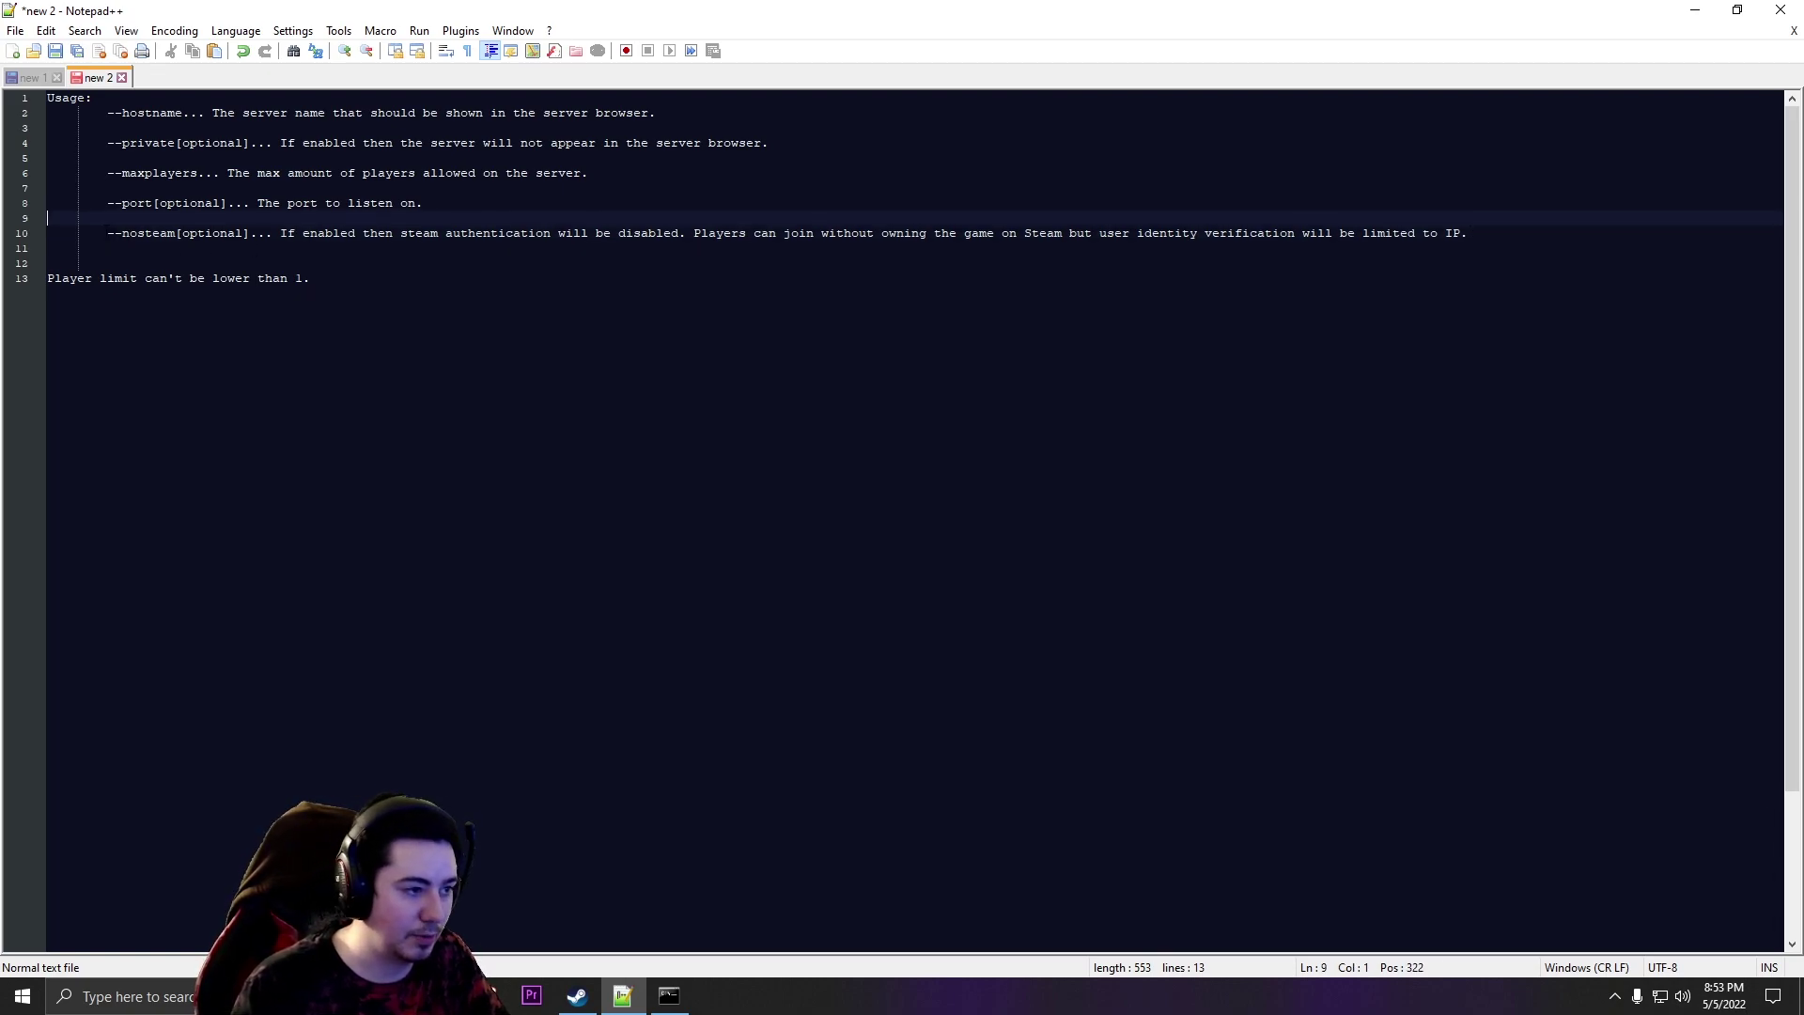
key("Down")
key("Home")
key("shift+Right")
key("shift+Right")
key("shift+Right")
key("shift+Right")
key("shift+Right")
key("shift+Right")
key("shift+Right")
key("shift+Right")
key("shift+Right")
key("shift+Right")
key("shift+Right")
key("shift+Right")
key("shift+Right")
key("shift+Right")
key("shift+Right")
key("shift+Right")
key("shift+Right")
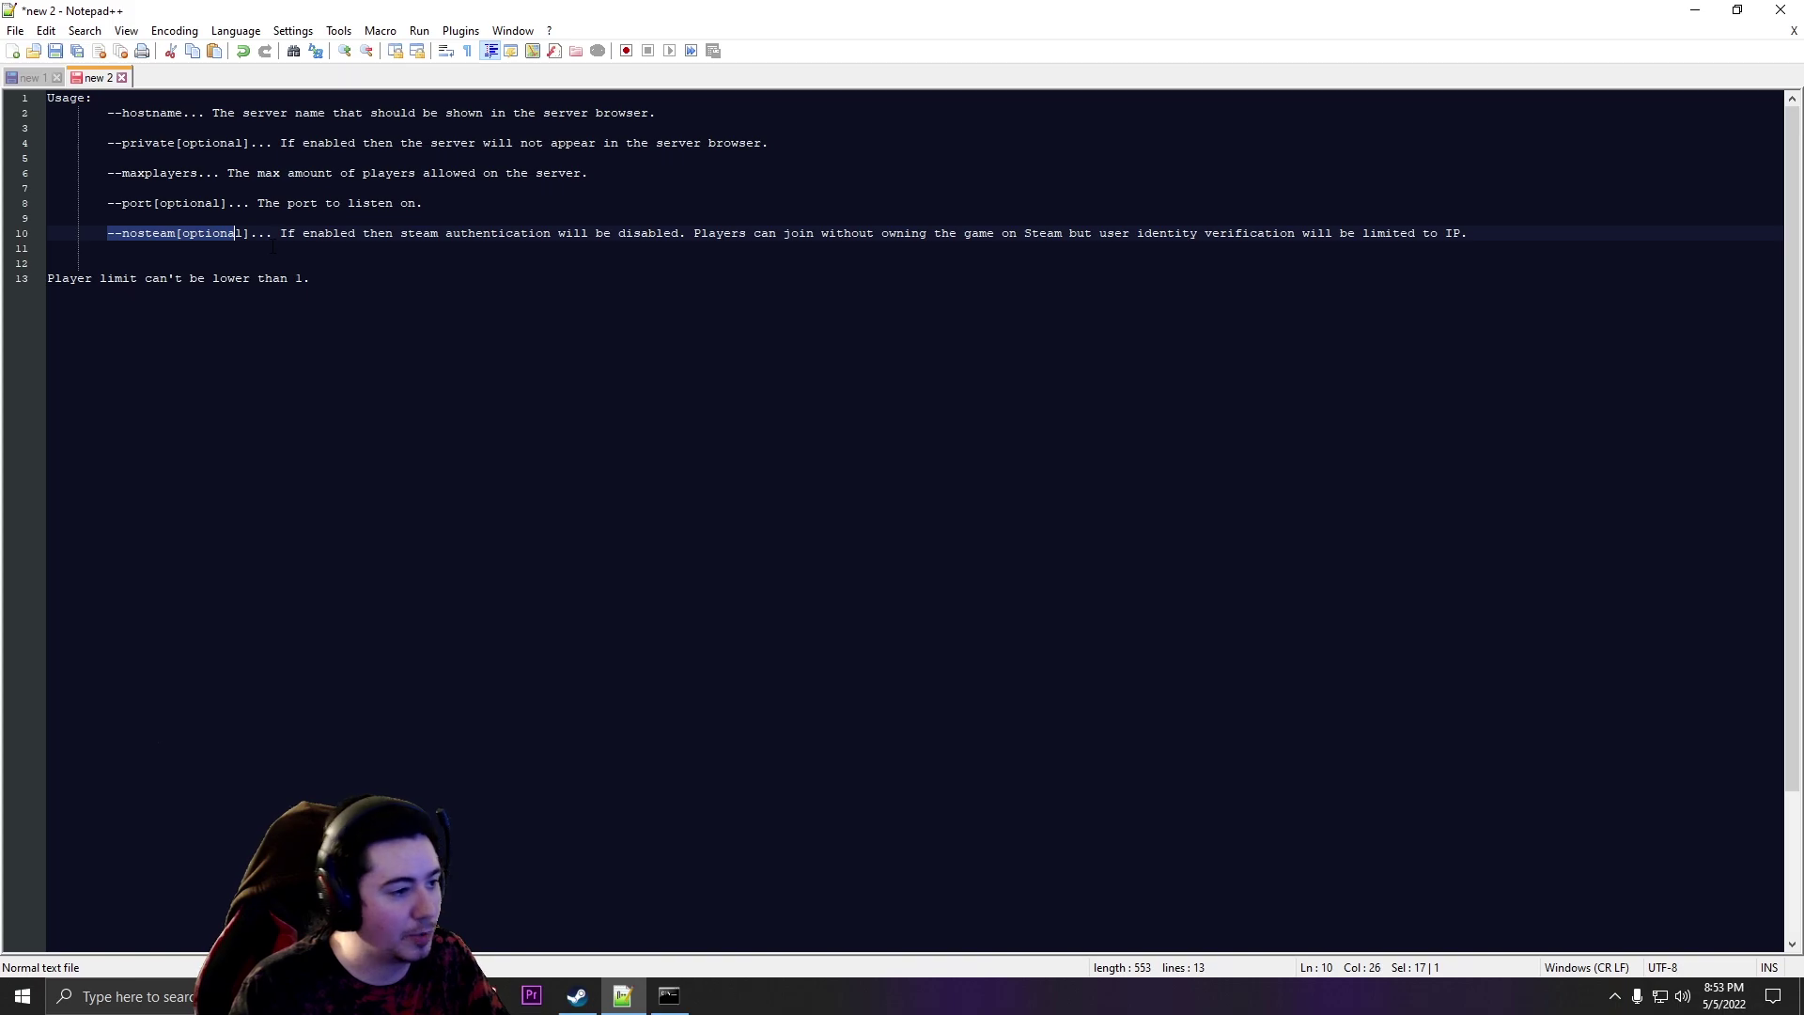
left_click(312, 339)
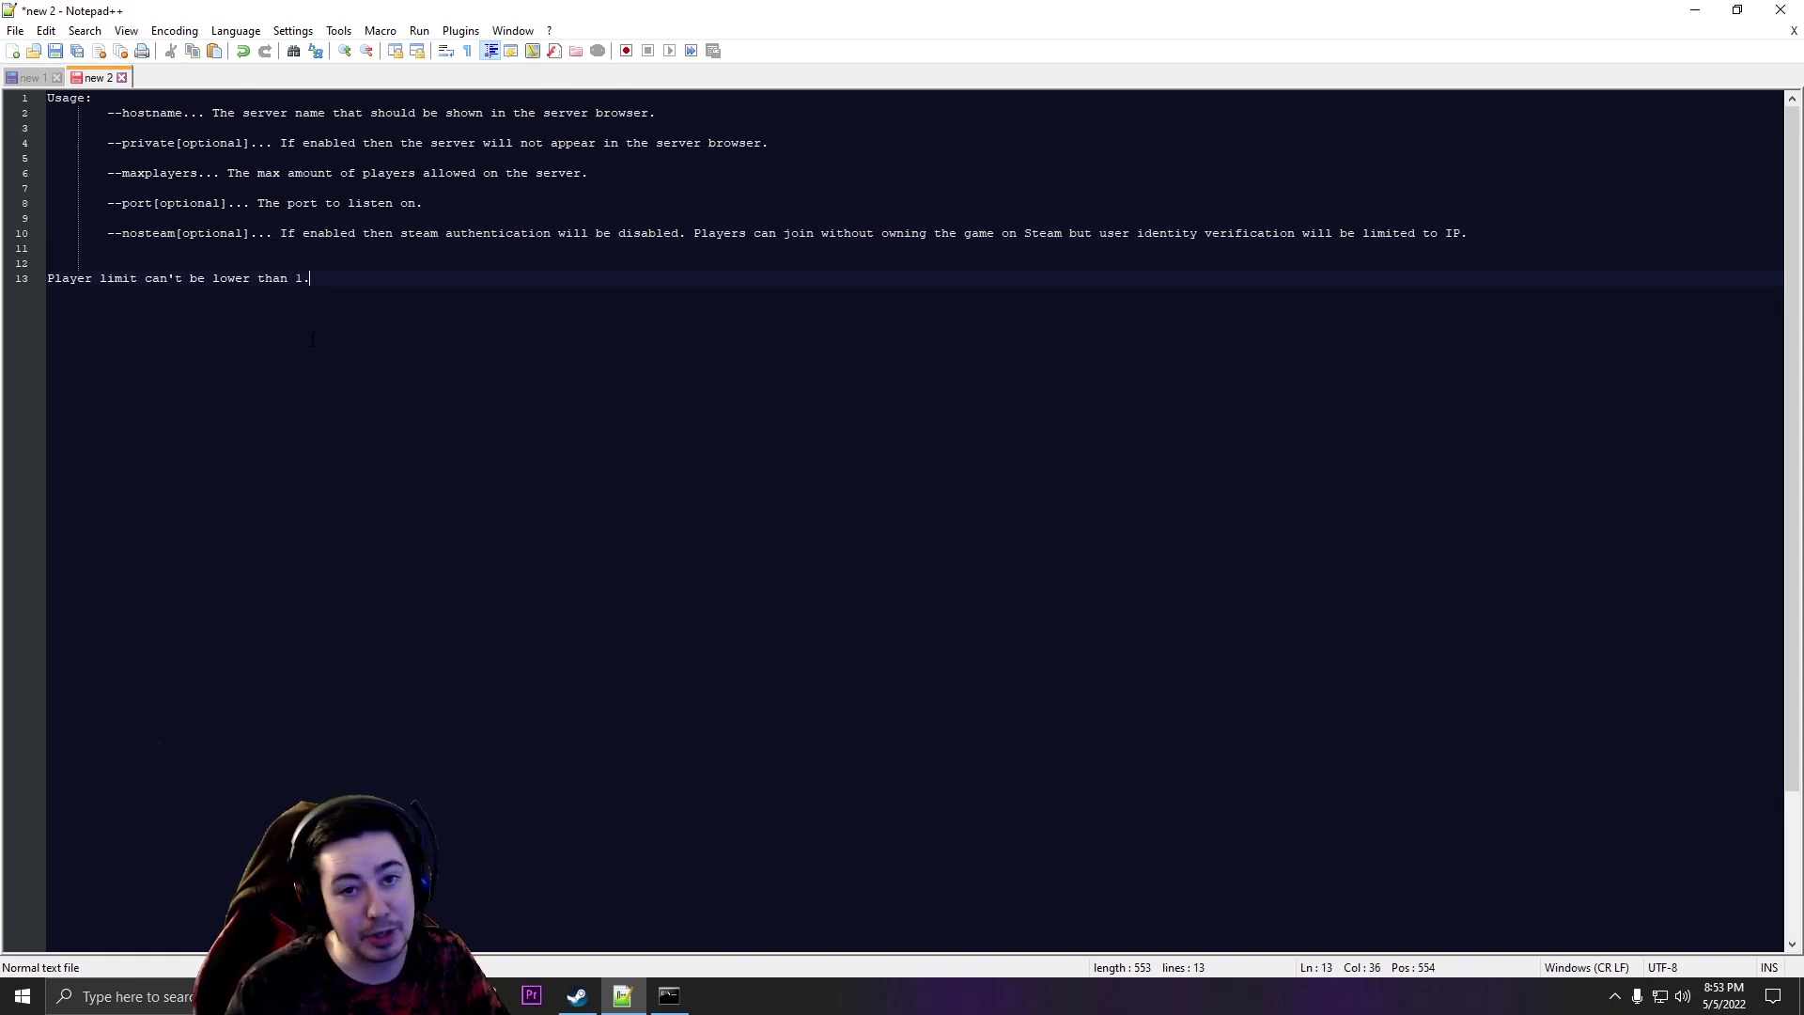
Step: Append --hostname "DumbDumbs Server" --private --maxplayers 50 --port 25555 to the launch line
left_click(367, 114)
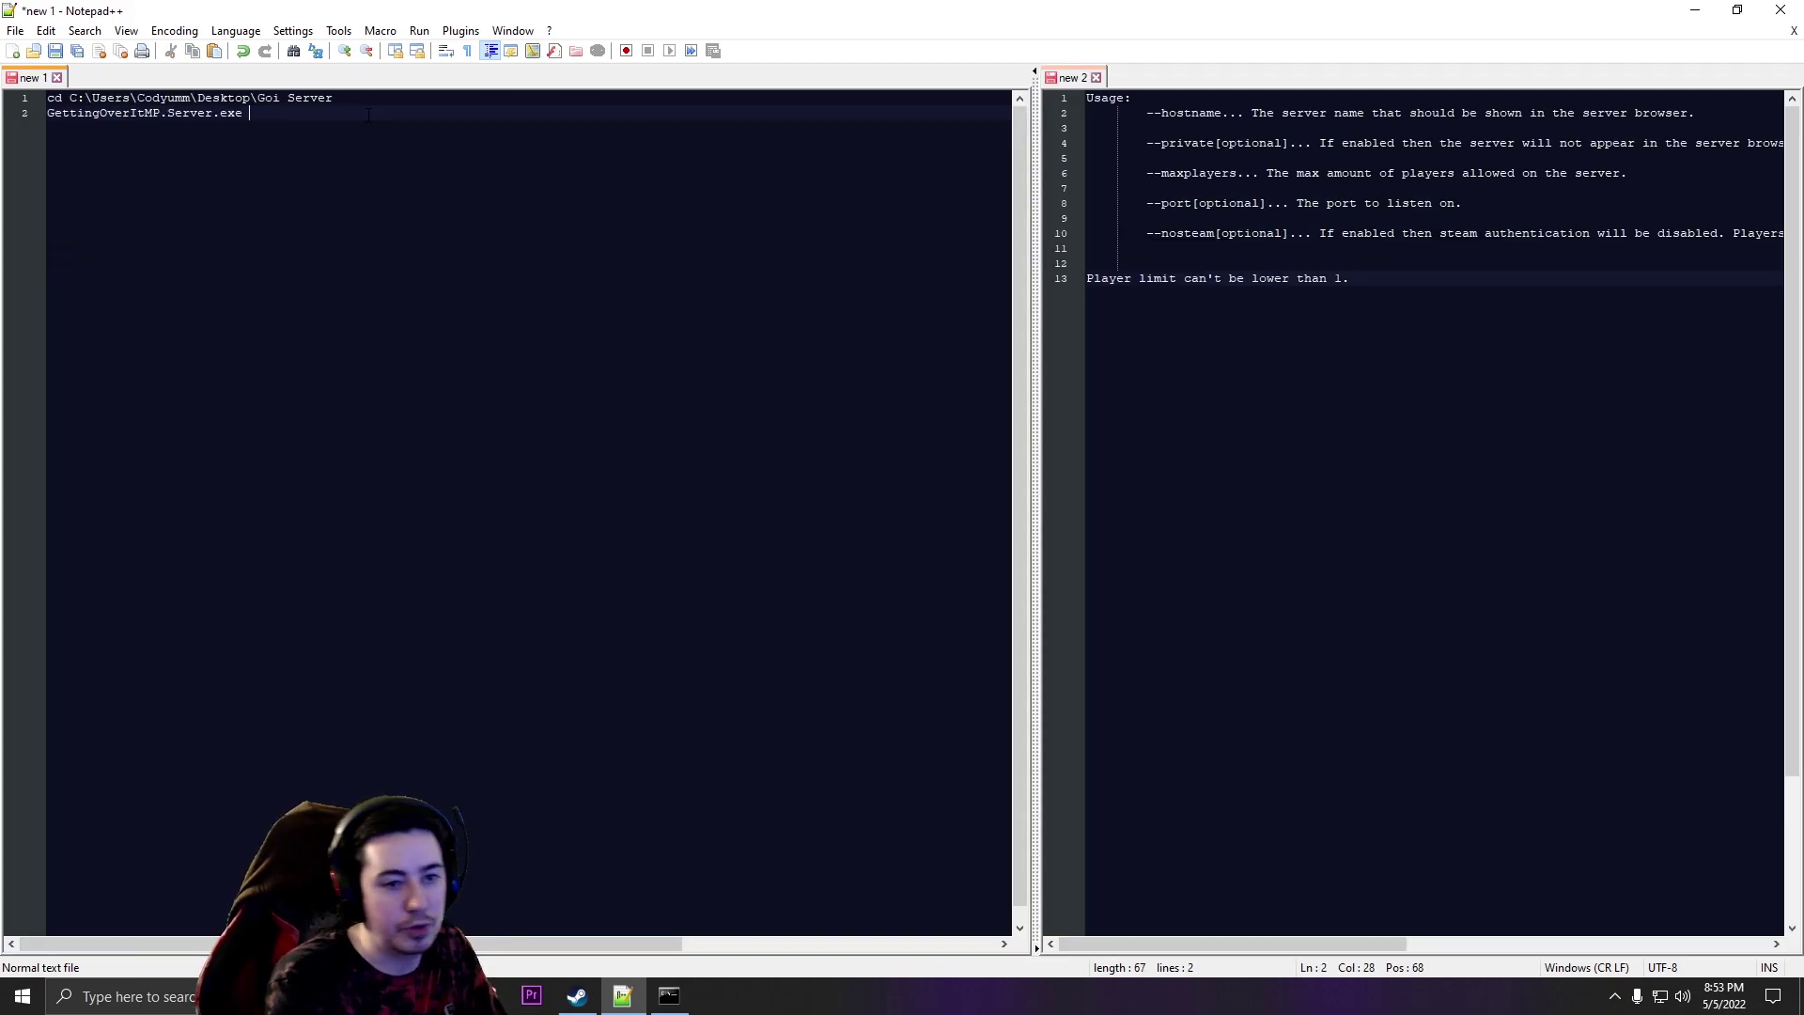
type("--hostname")
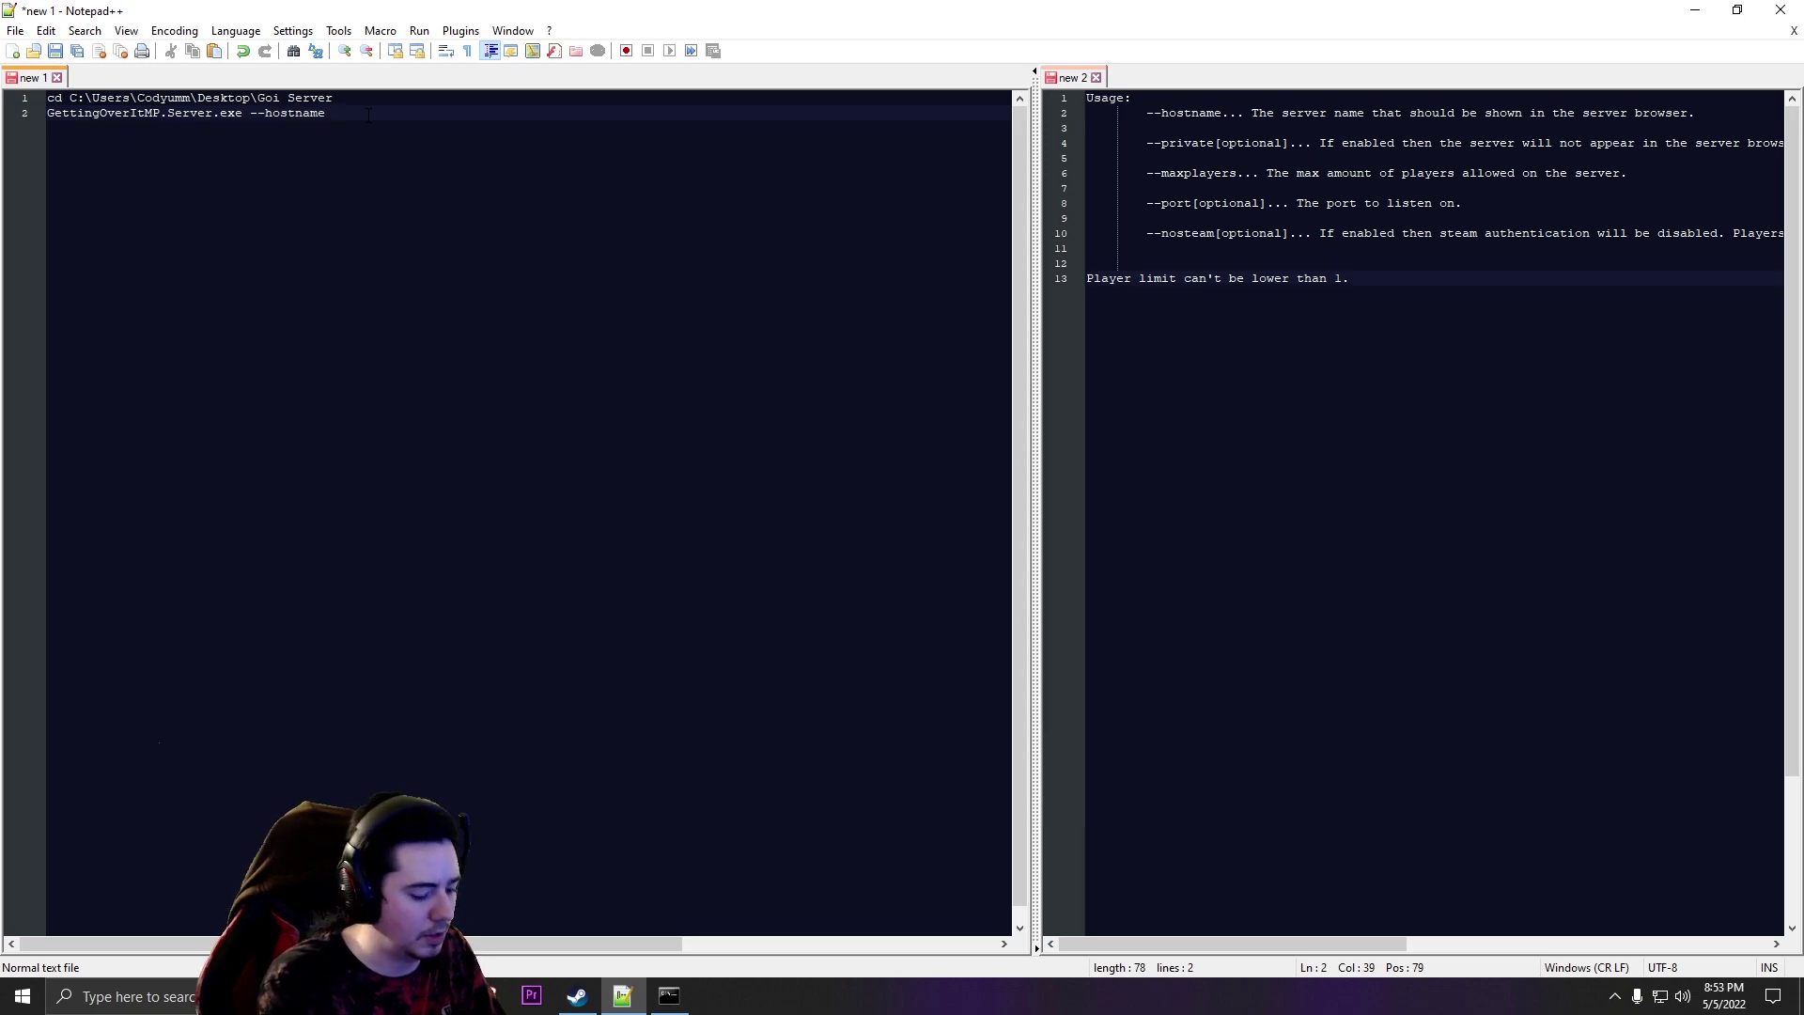
type(" \"\"")
type("DumbDumbs Server")
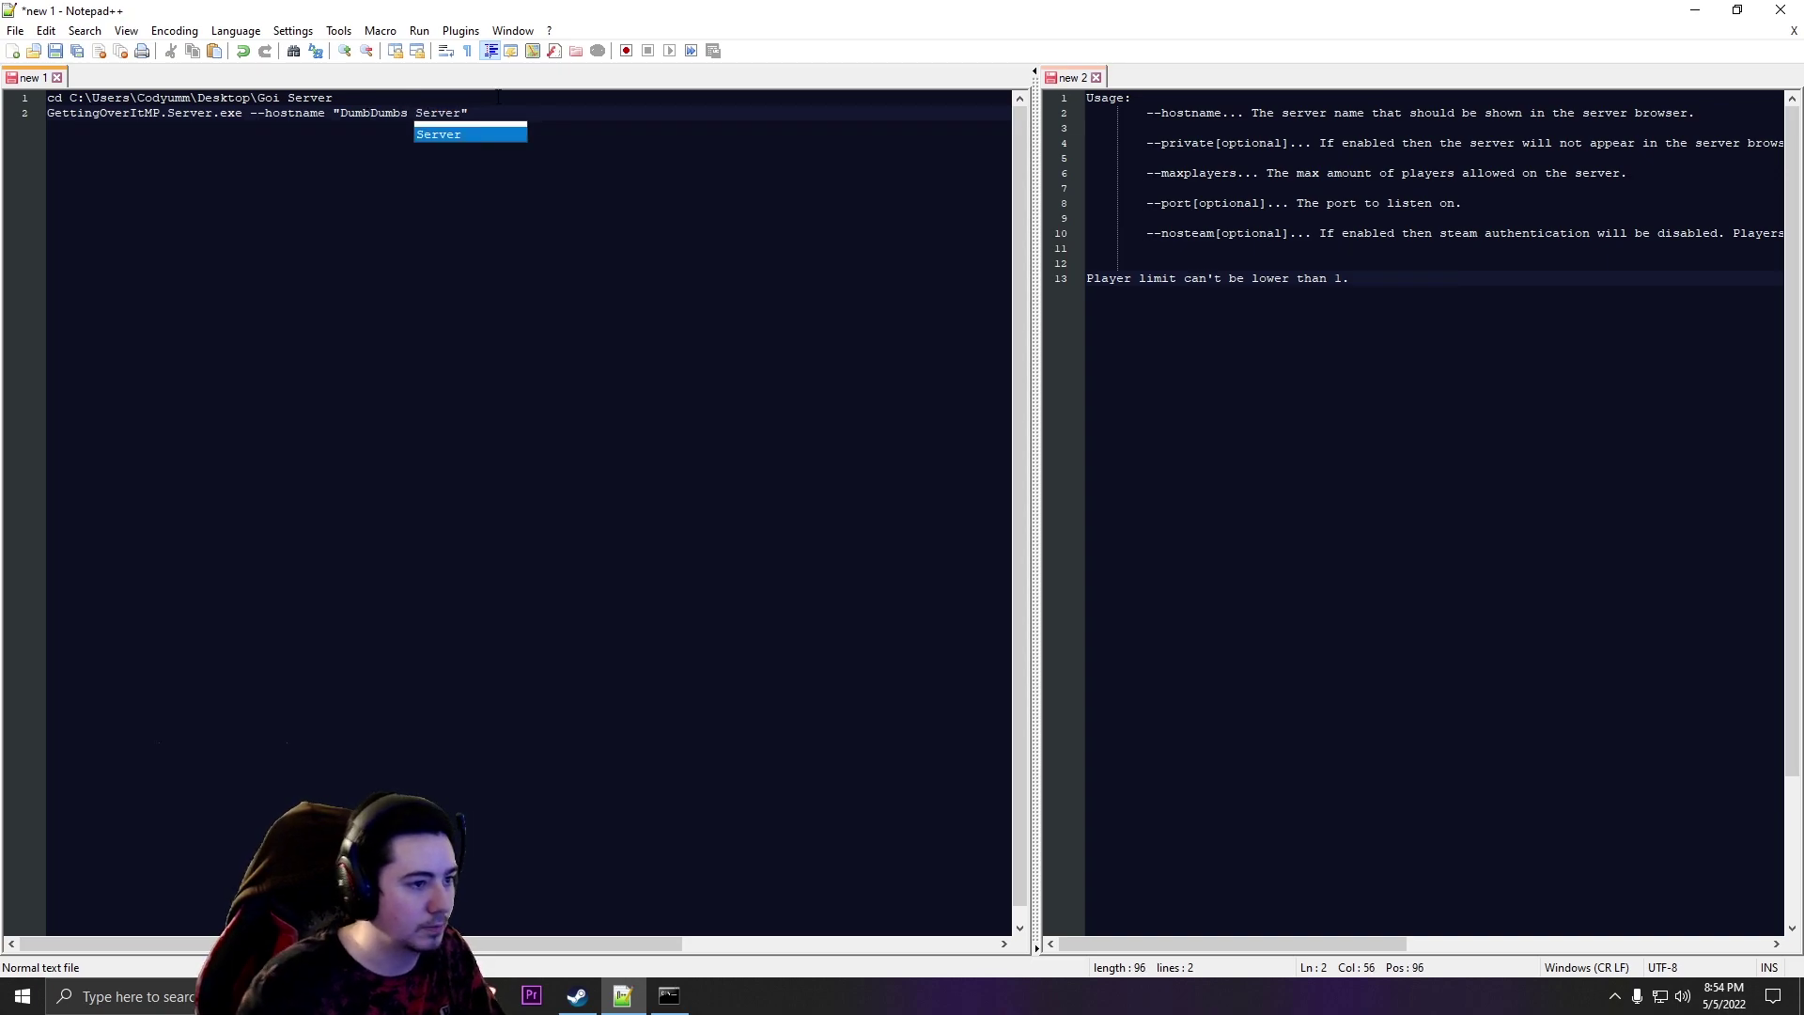
type("\" --private")
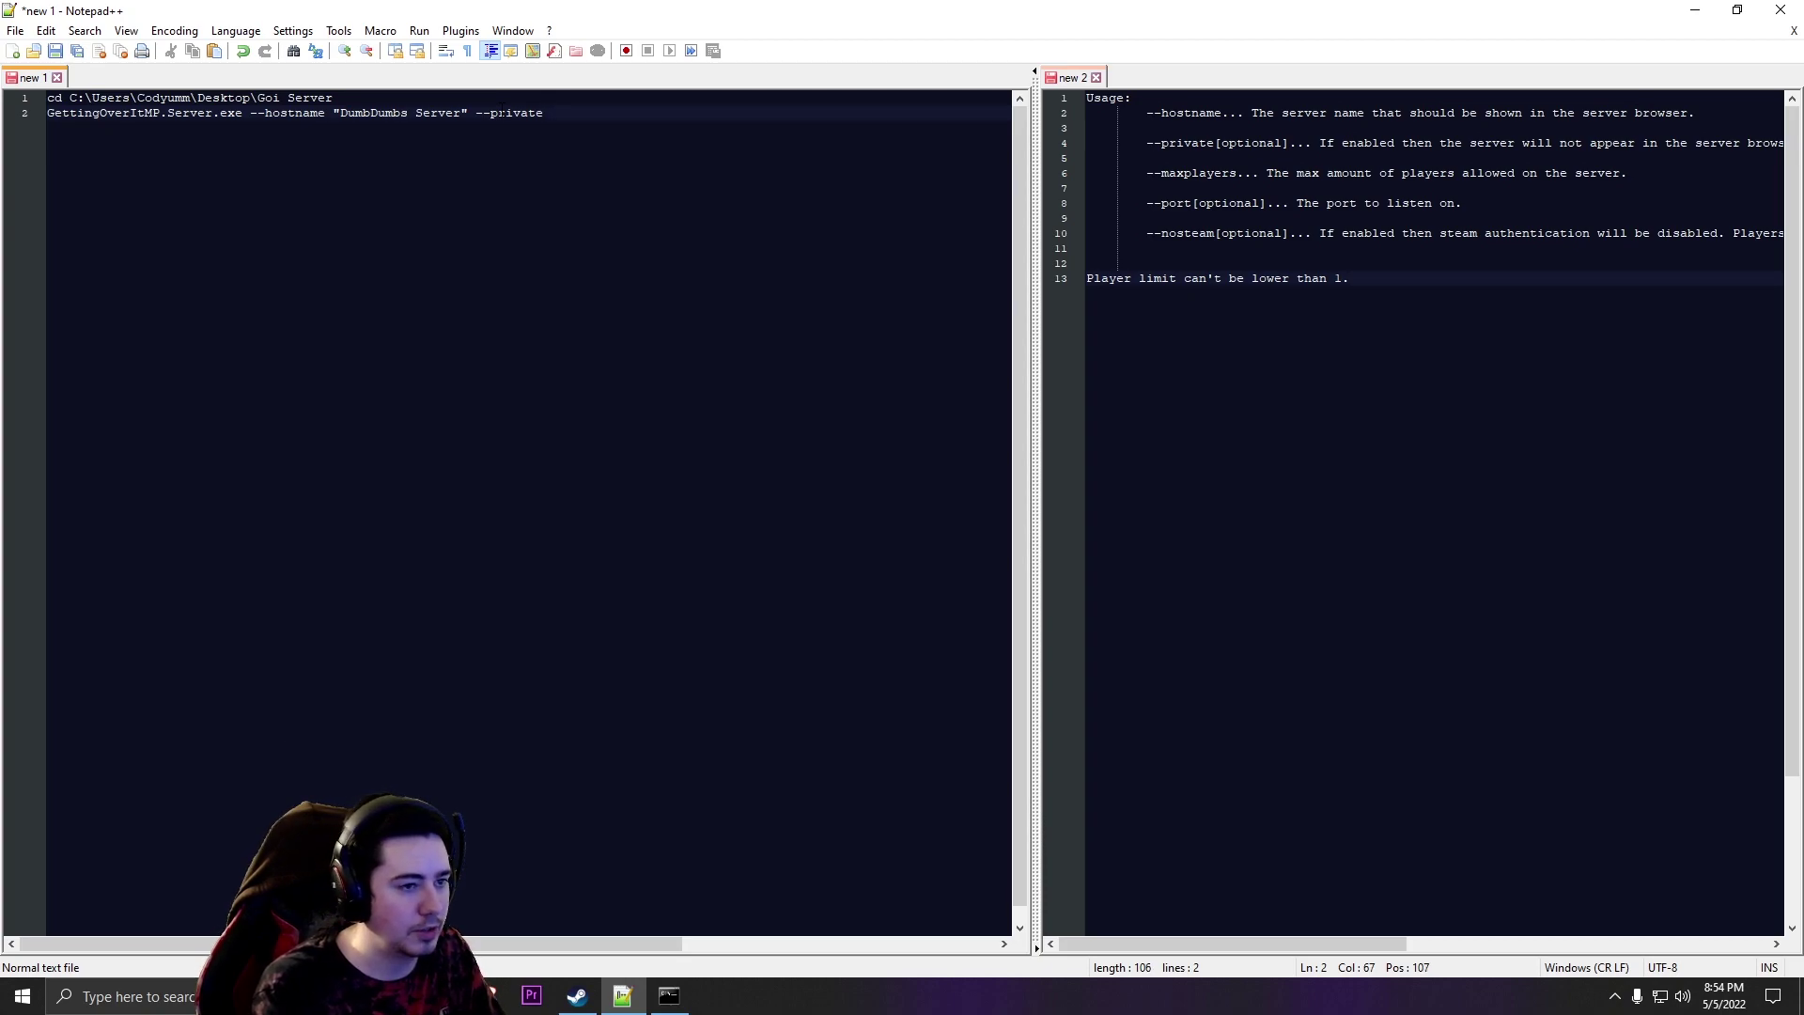
type(" --max")
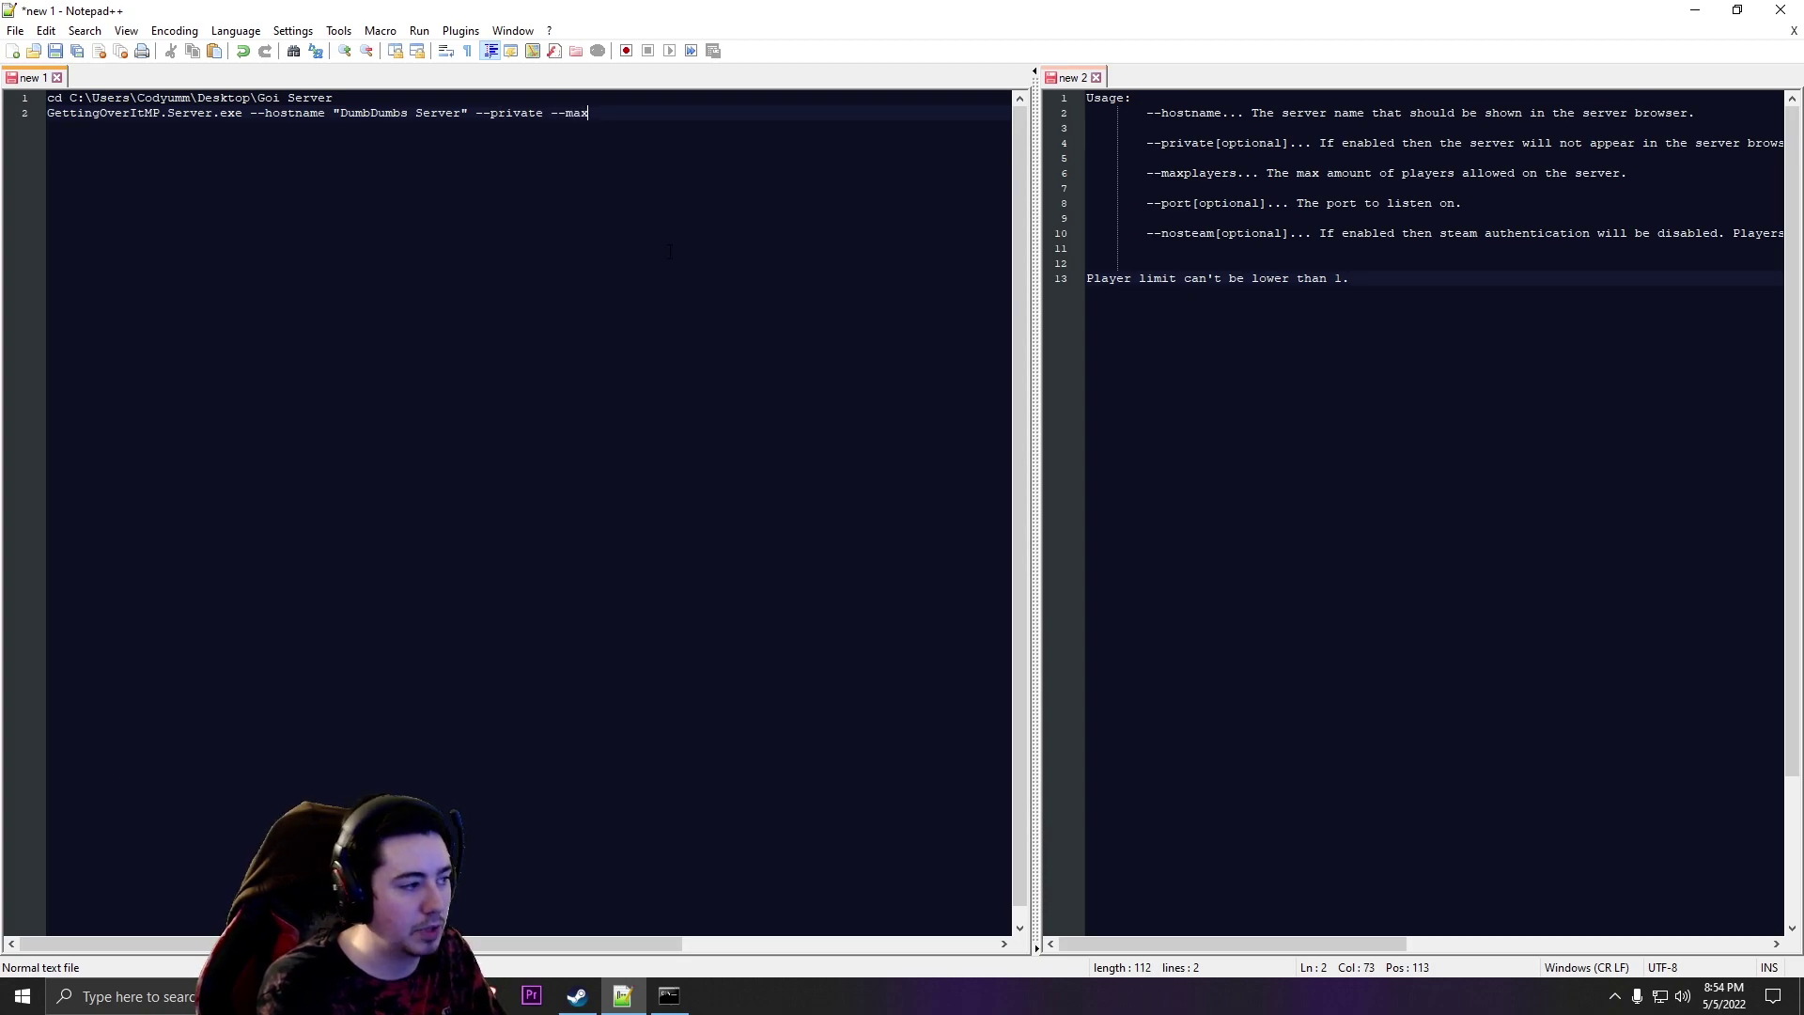
type("players")
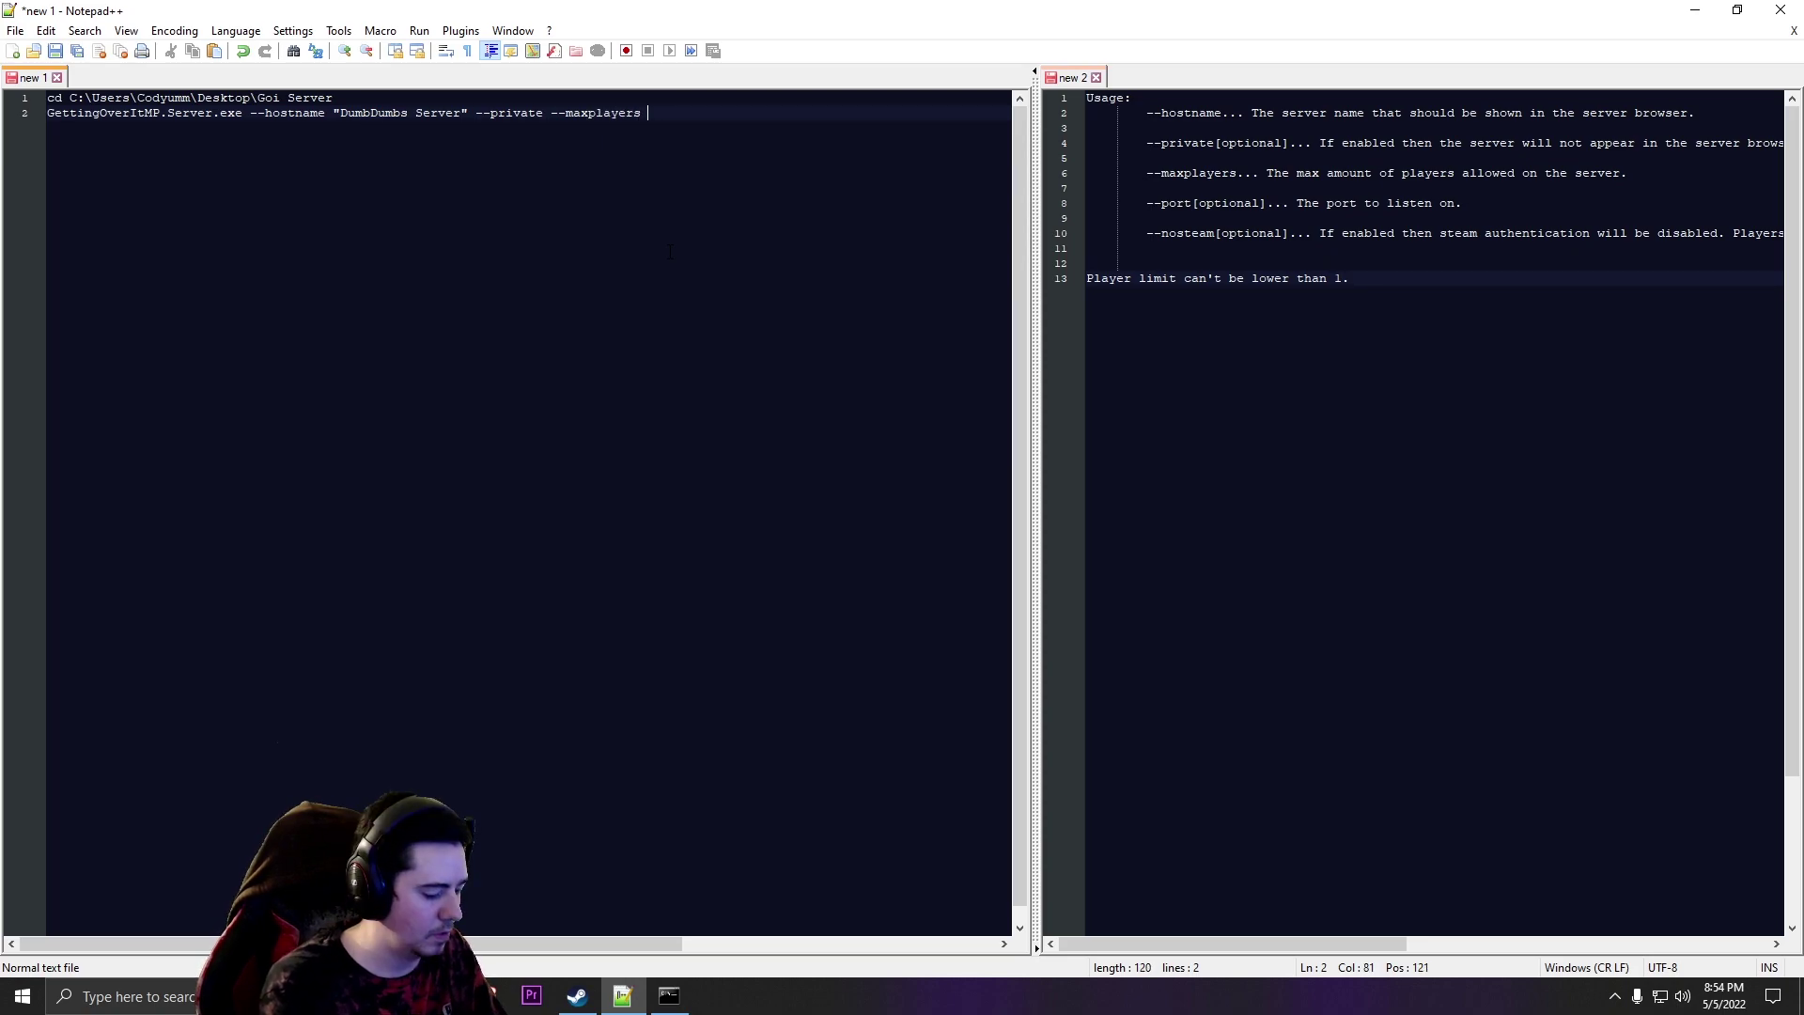
type(" 50")
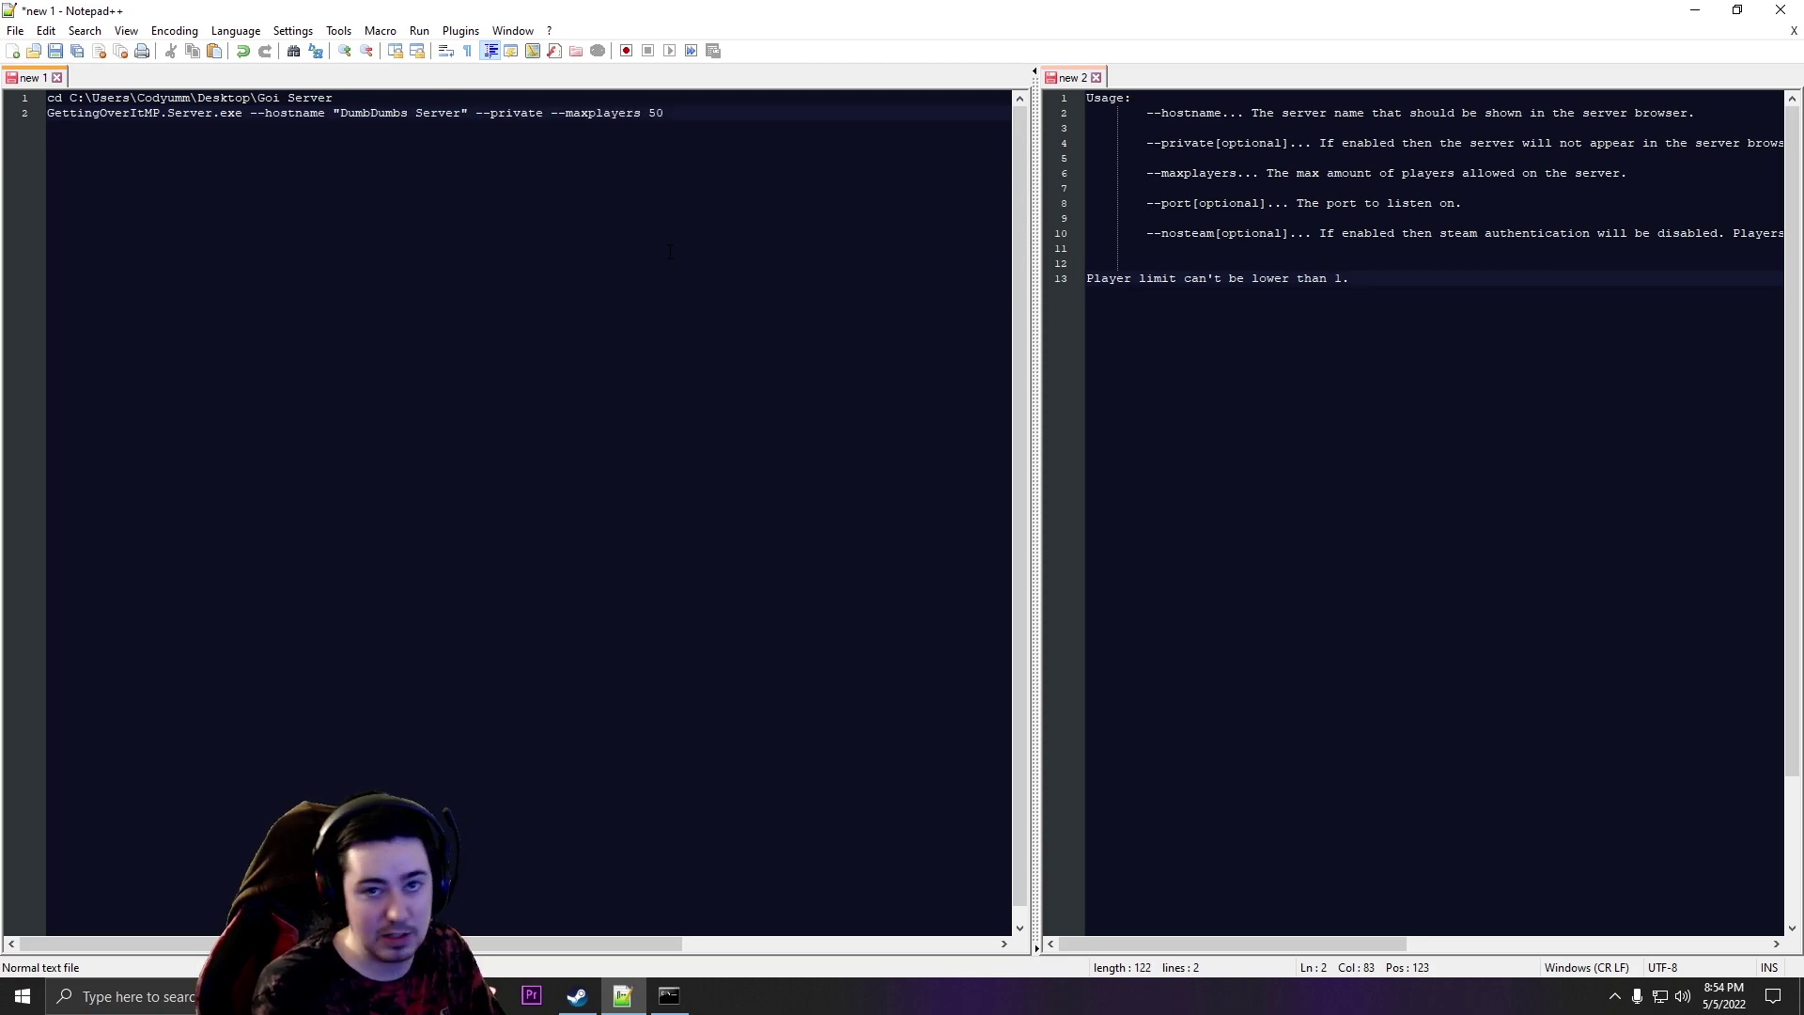
type(" --port 25555")
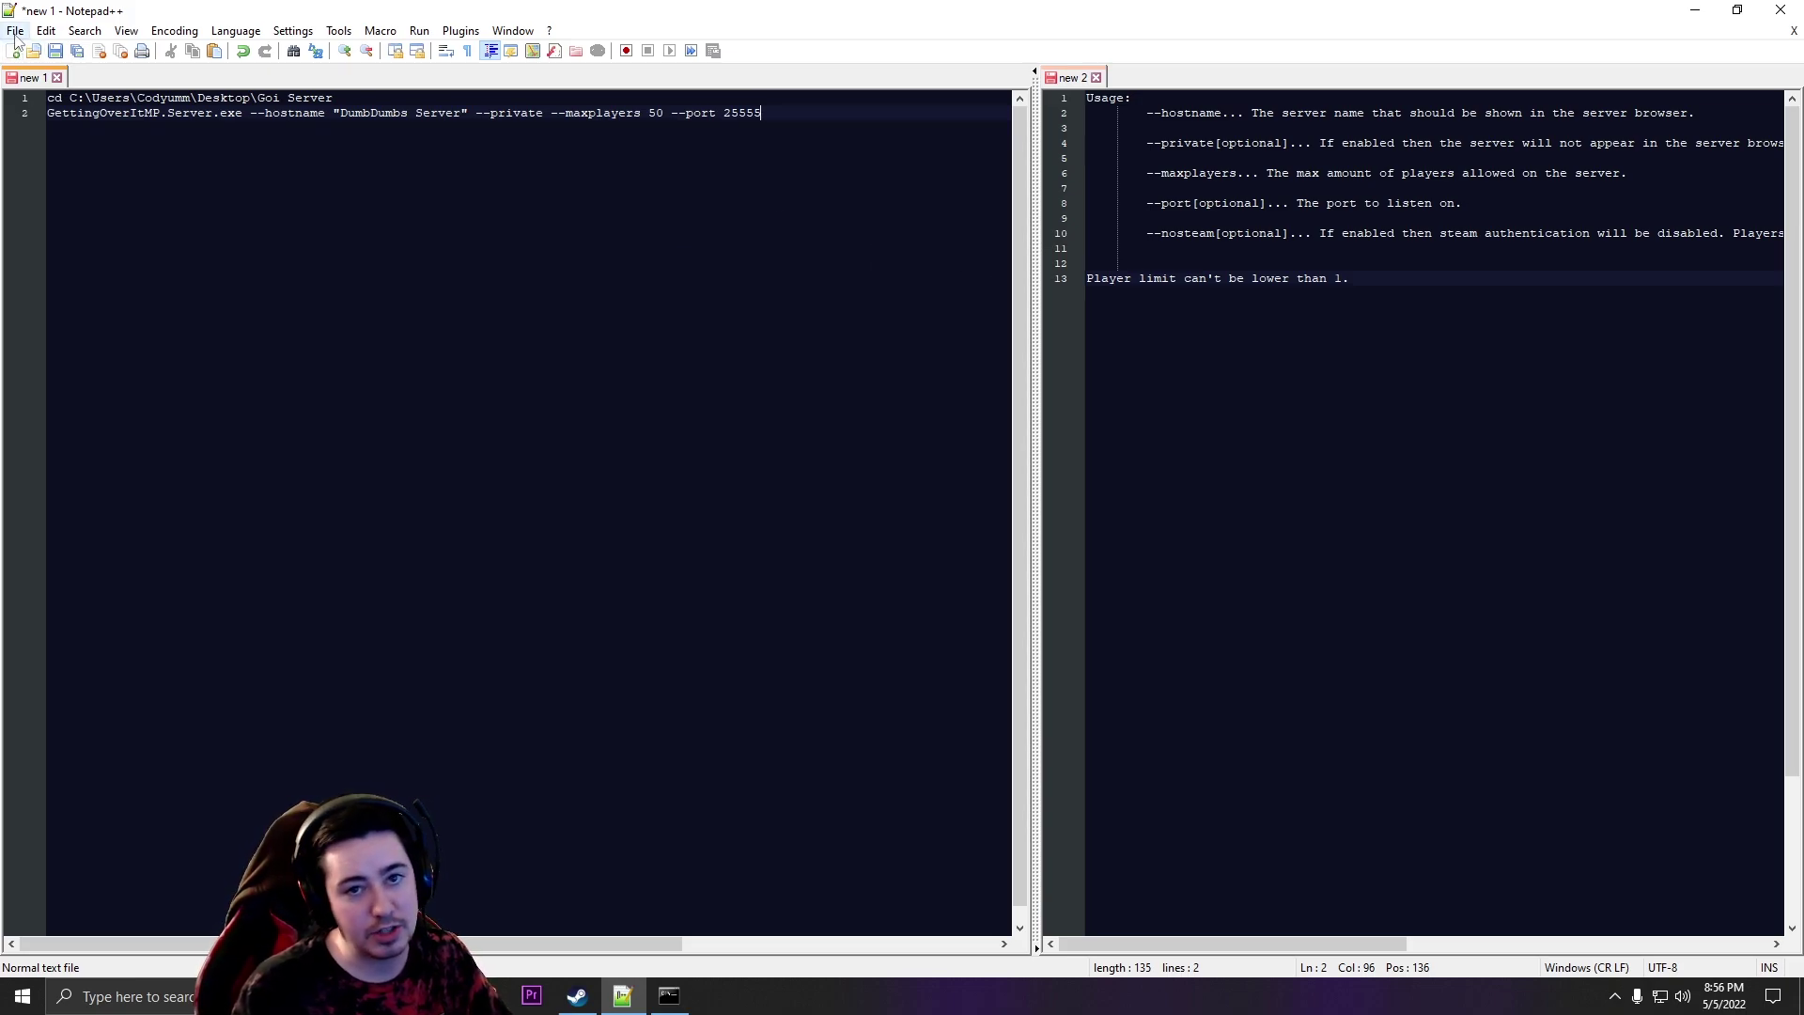
Step: Save the launch script on the Desktop under the file name Start.bat
key("ctrl+s")
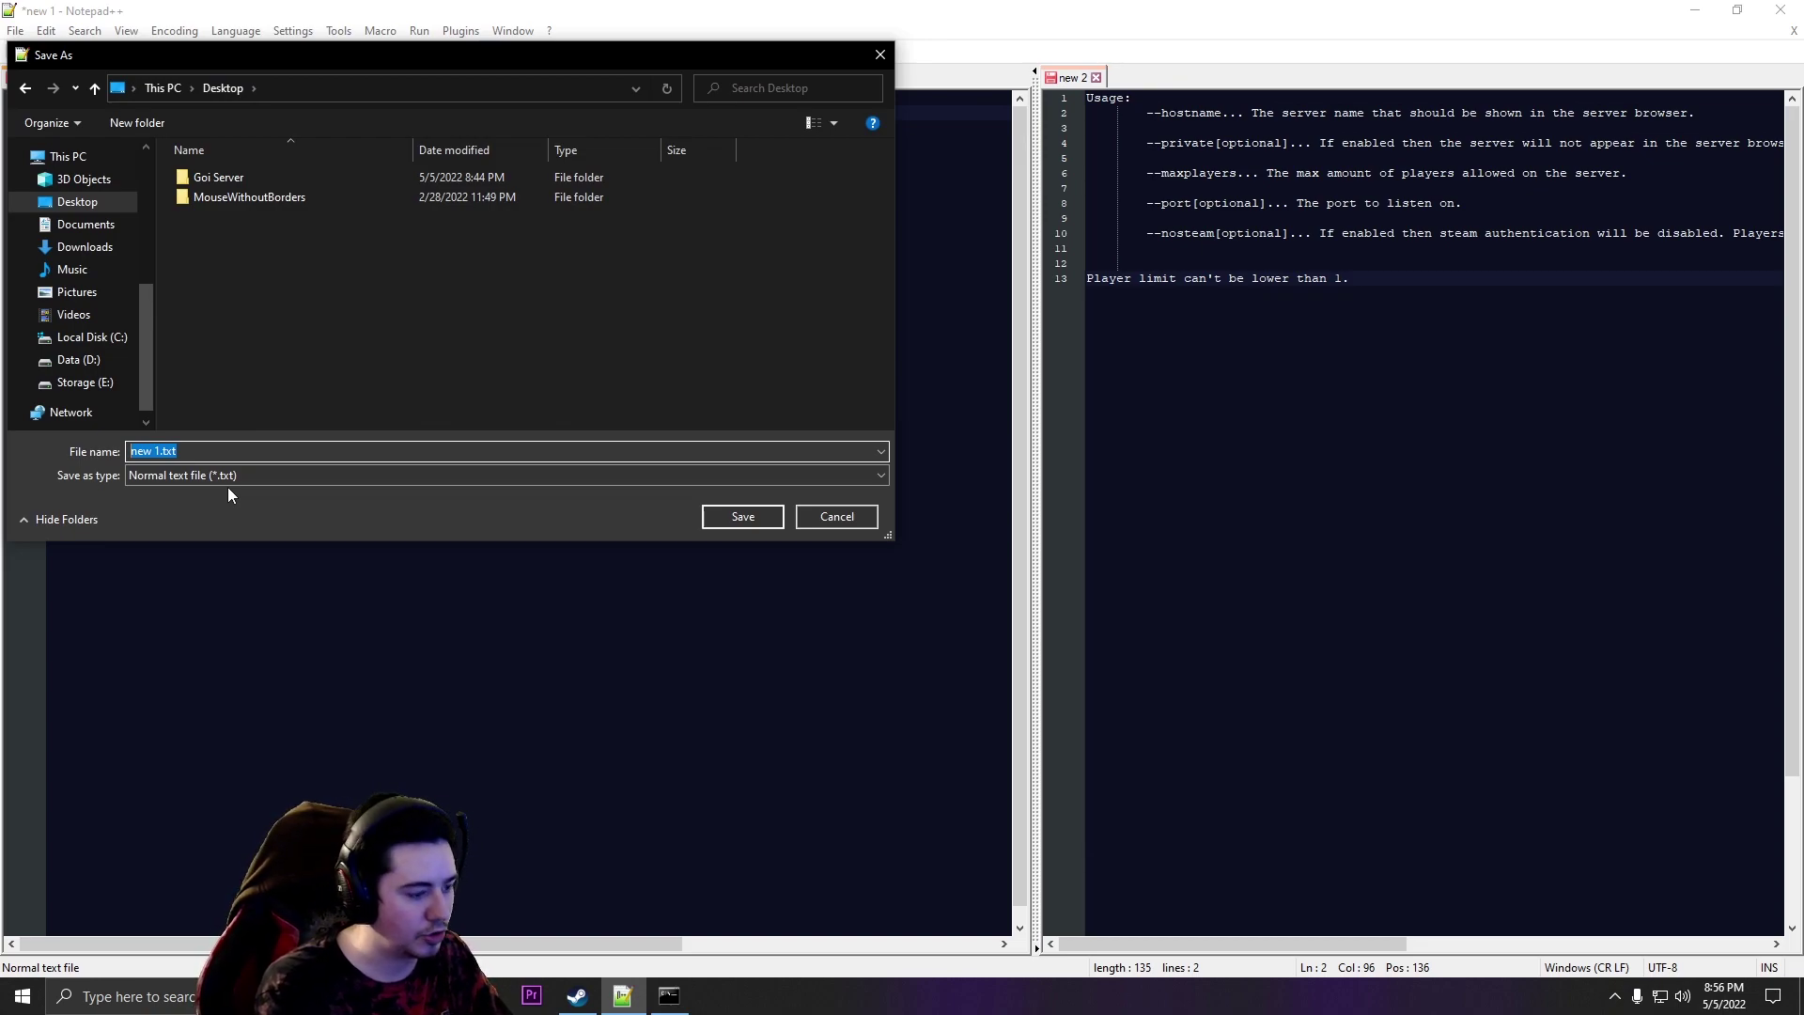
type("Start")
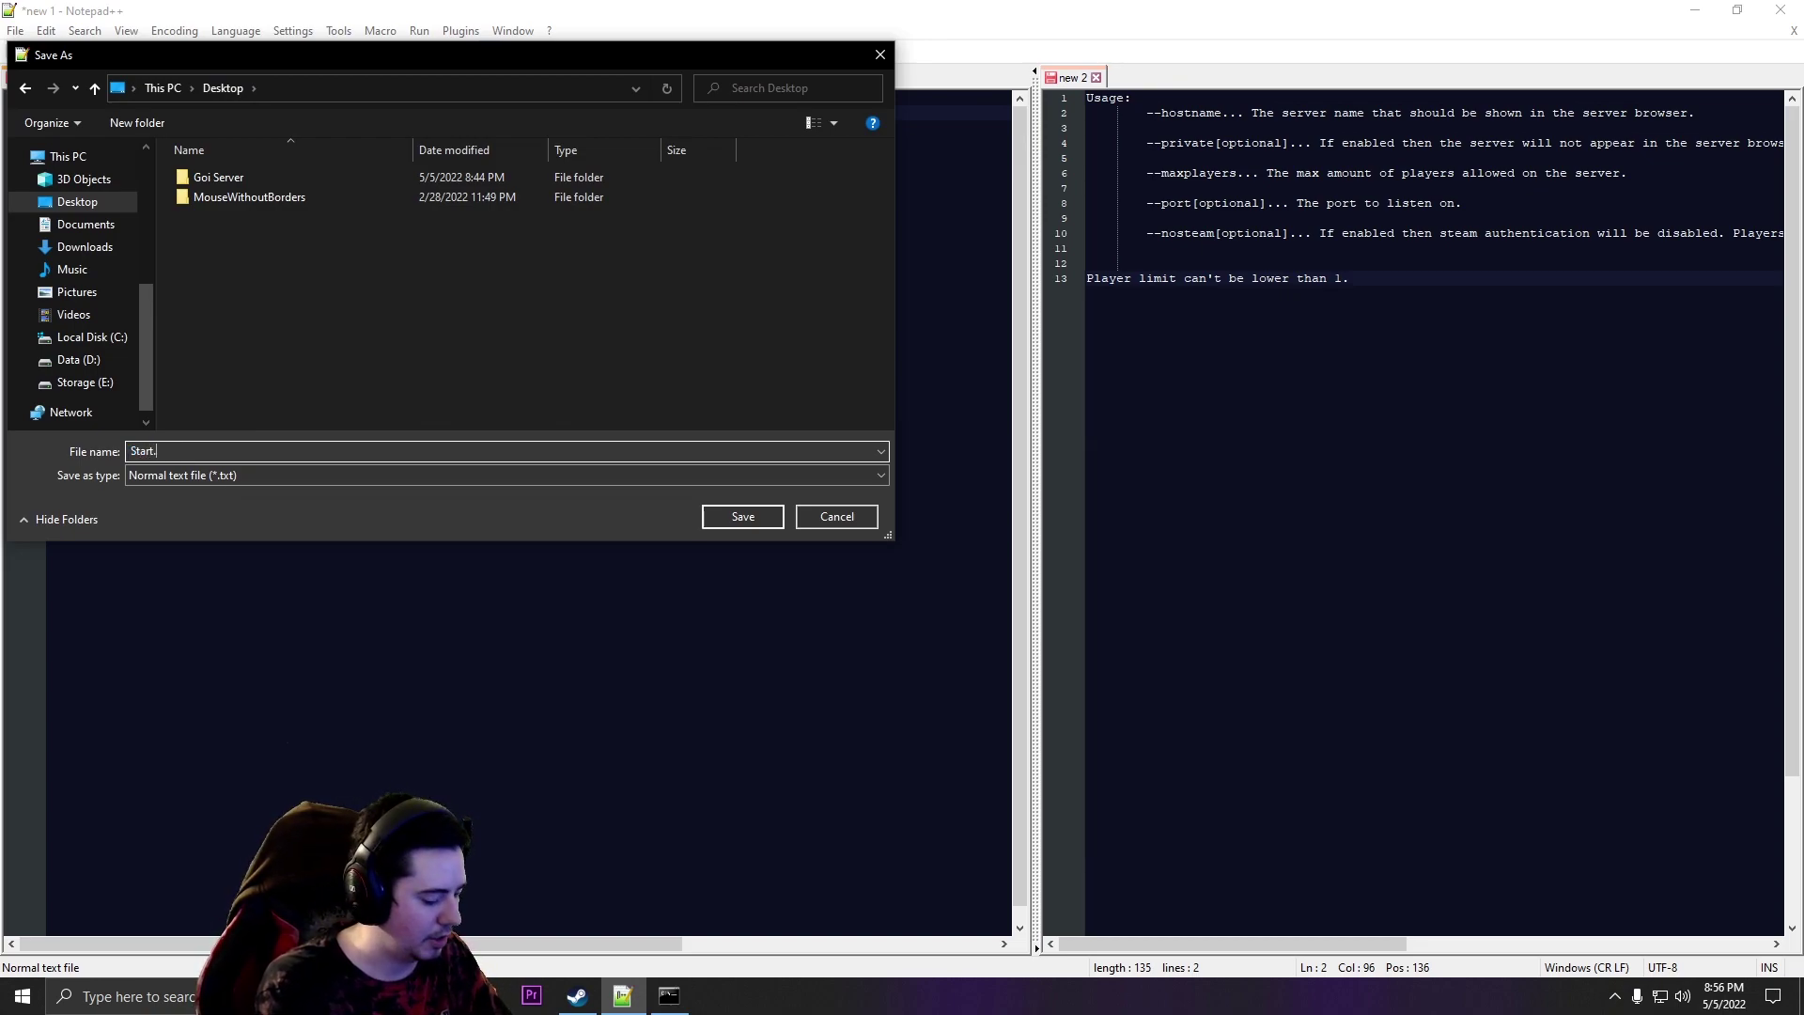
type(".bat")
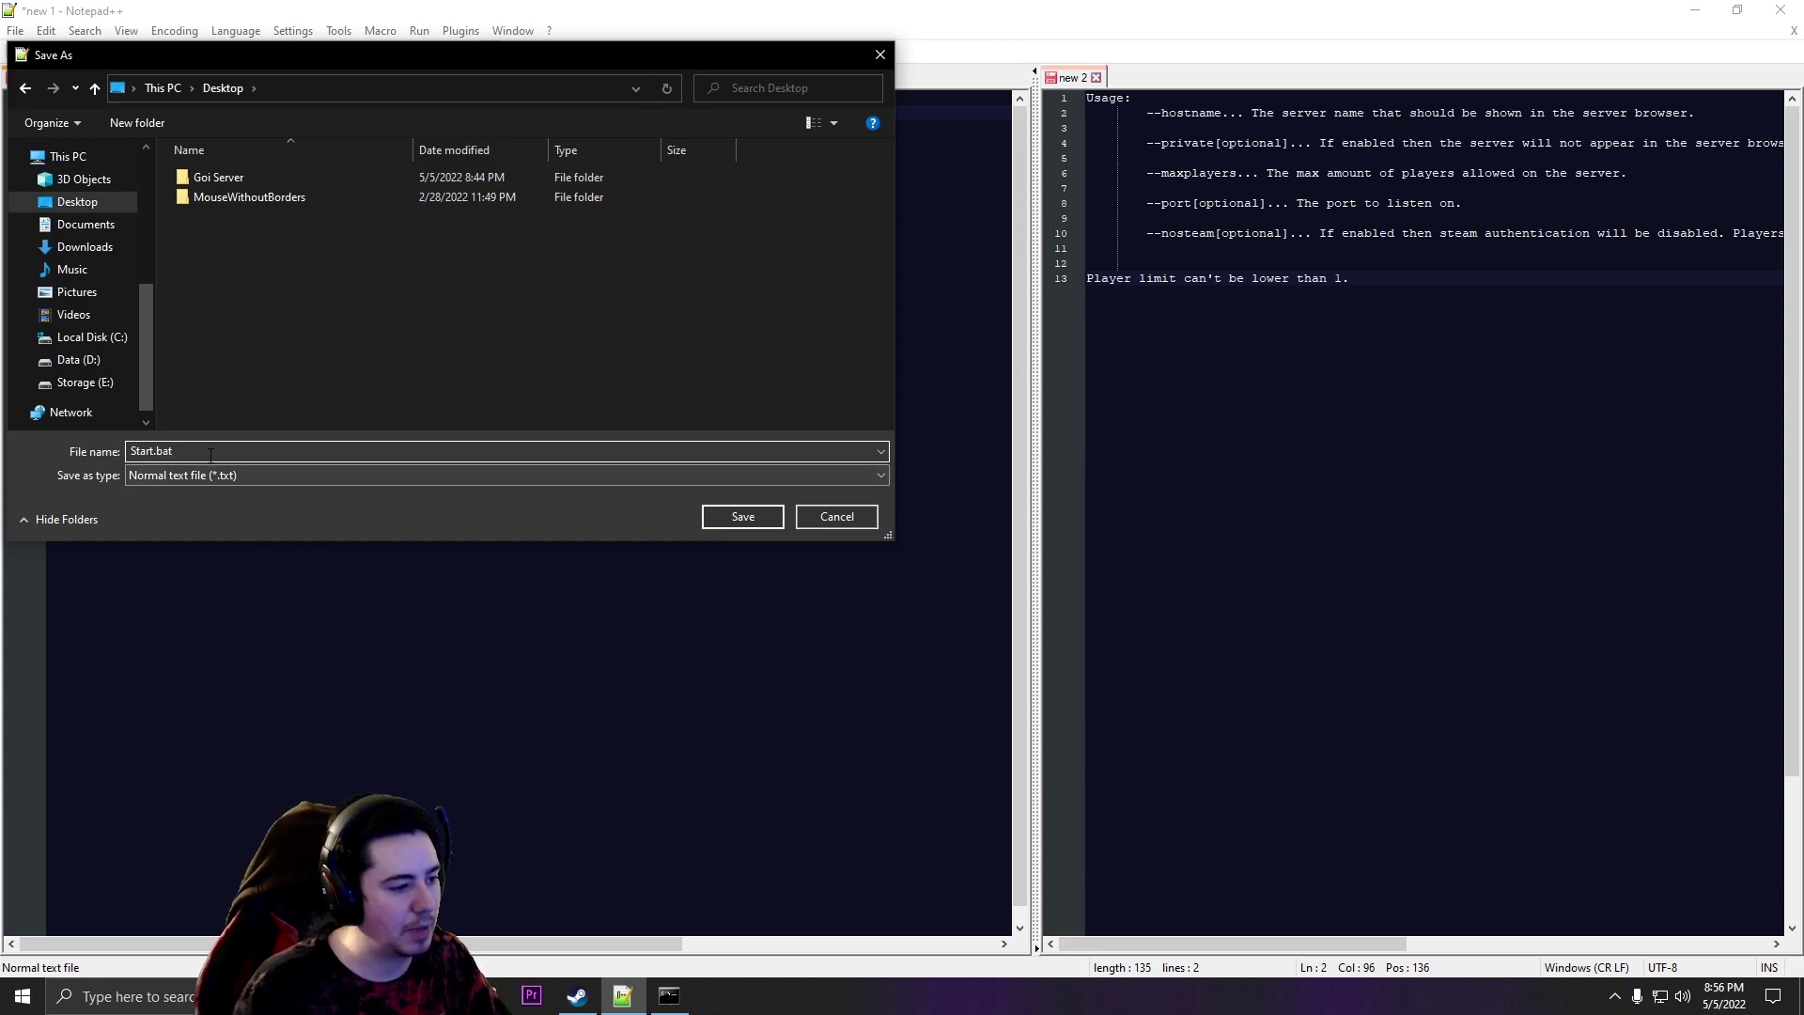
left_click(742, 520)
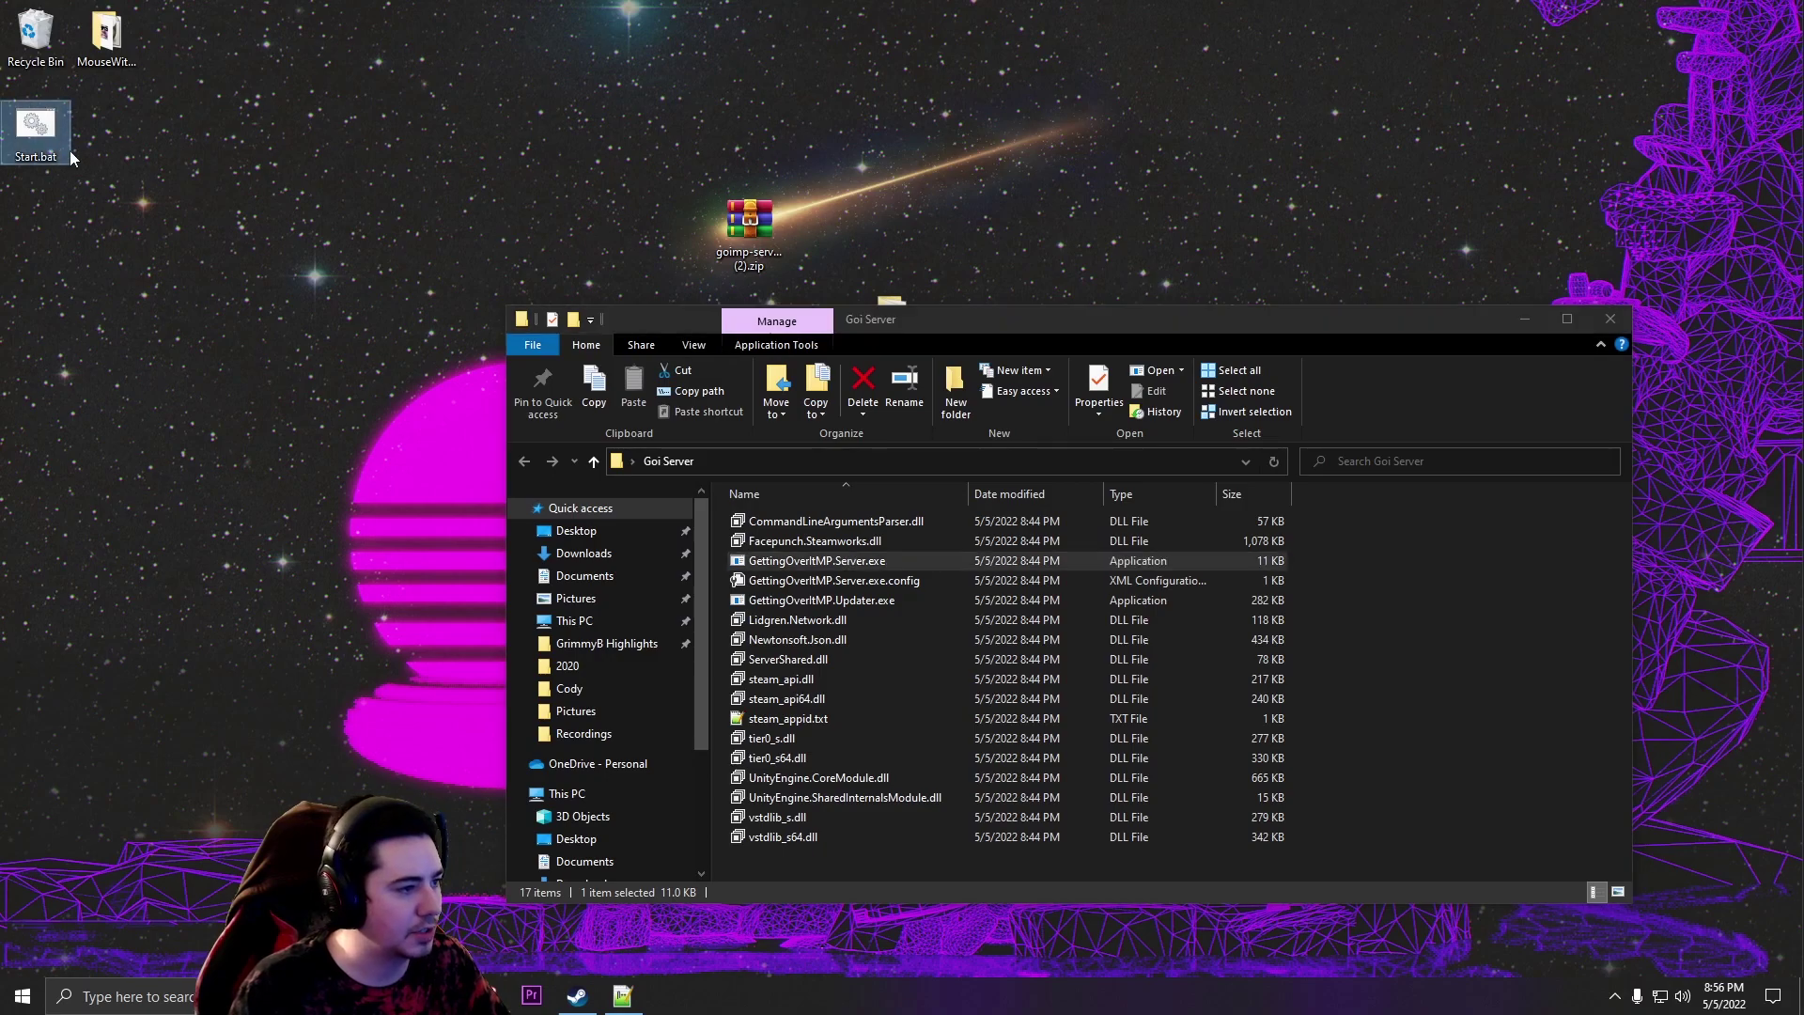
Step: Run Start.bat from the desktop and grant the server firewall access
left_click(68, 156)
left_click_drag(35, 131, 820, 319)
double_click(820, 318)
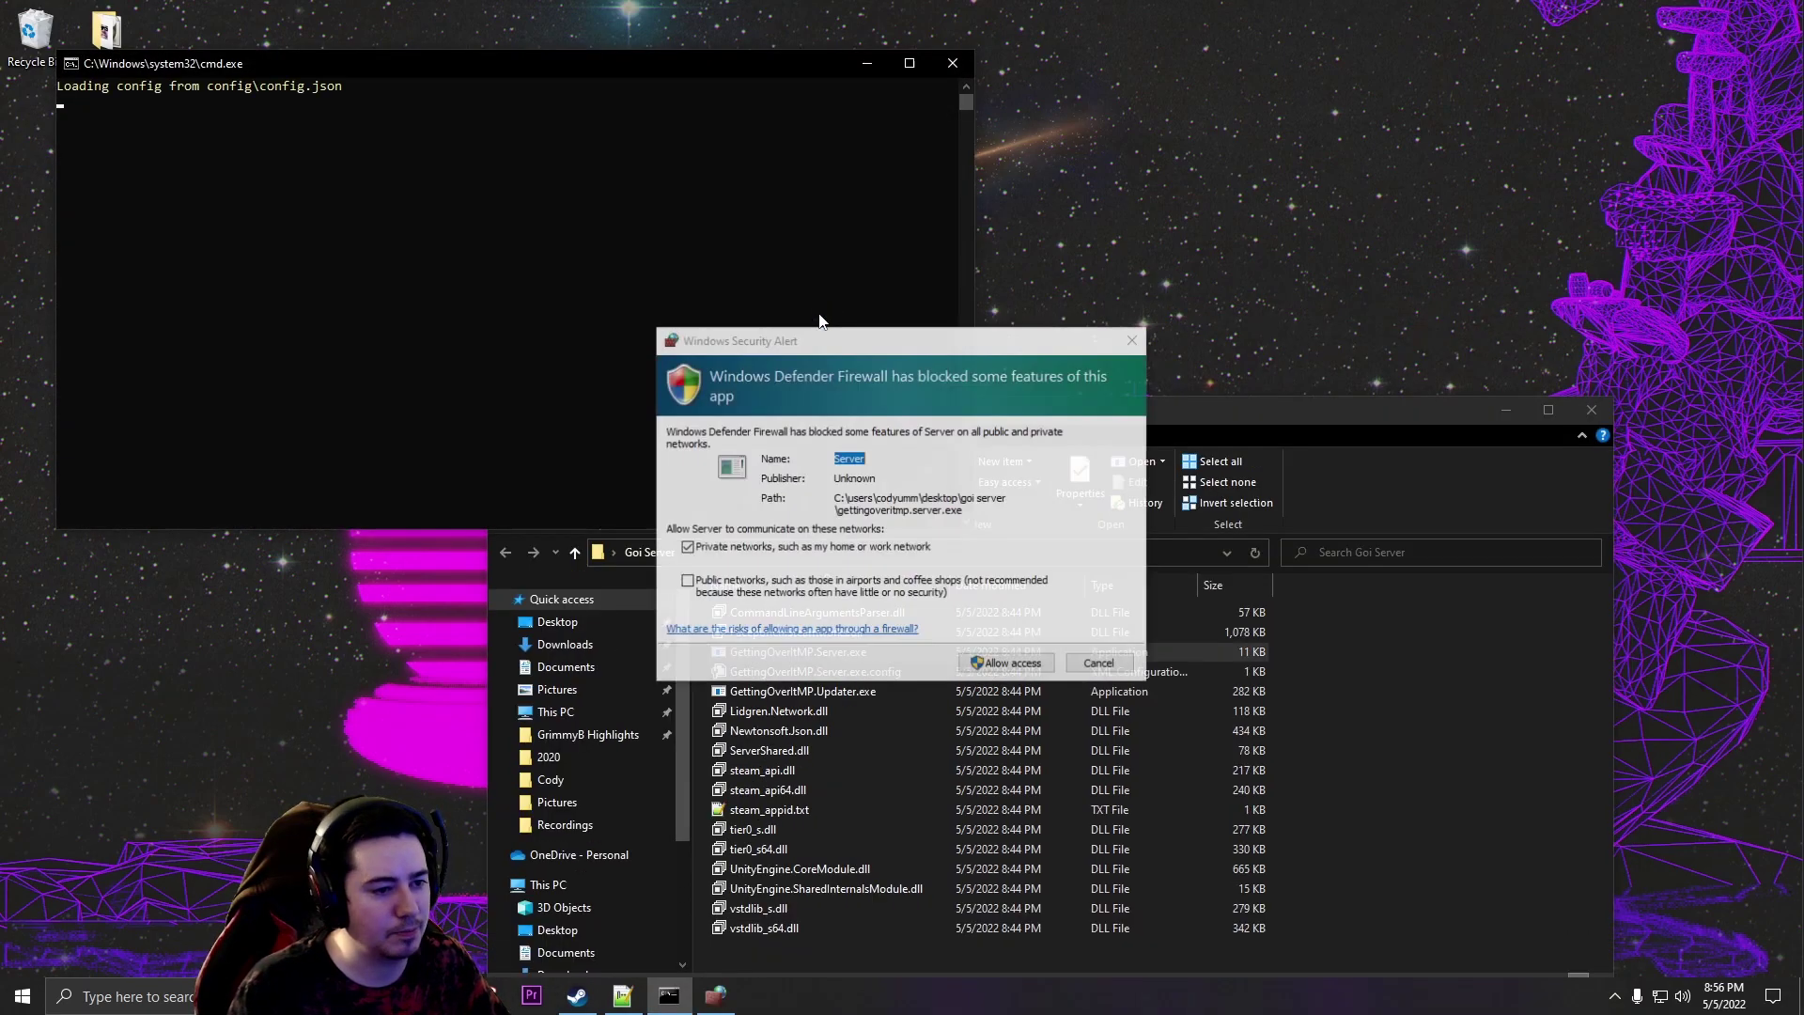
left_click(1003, 661)
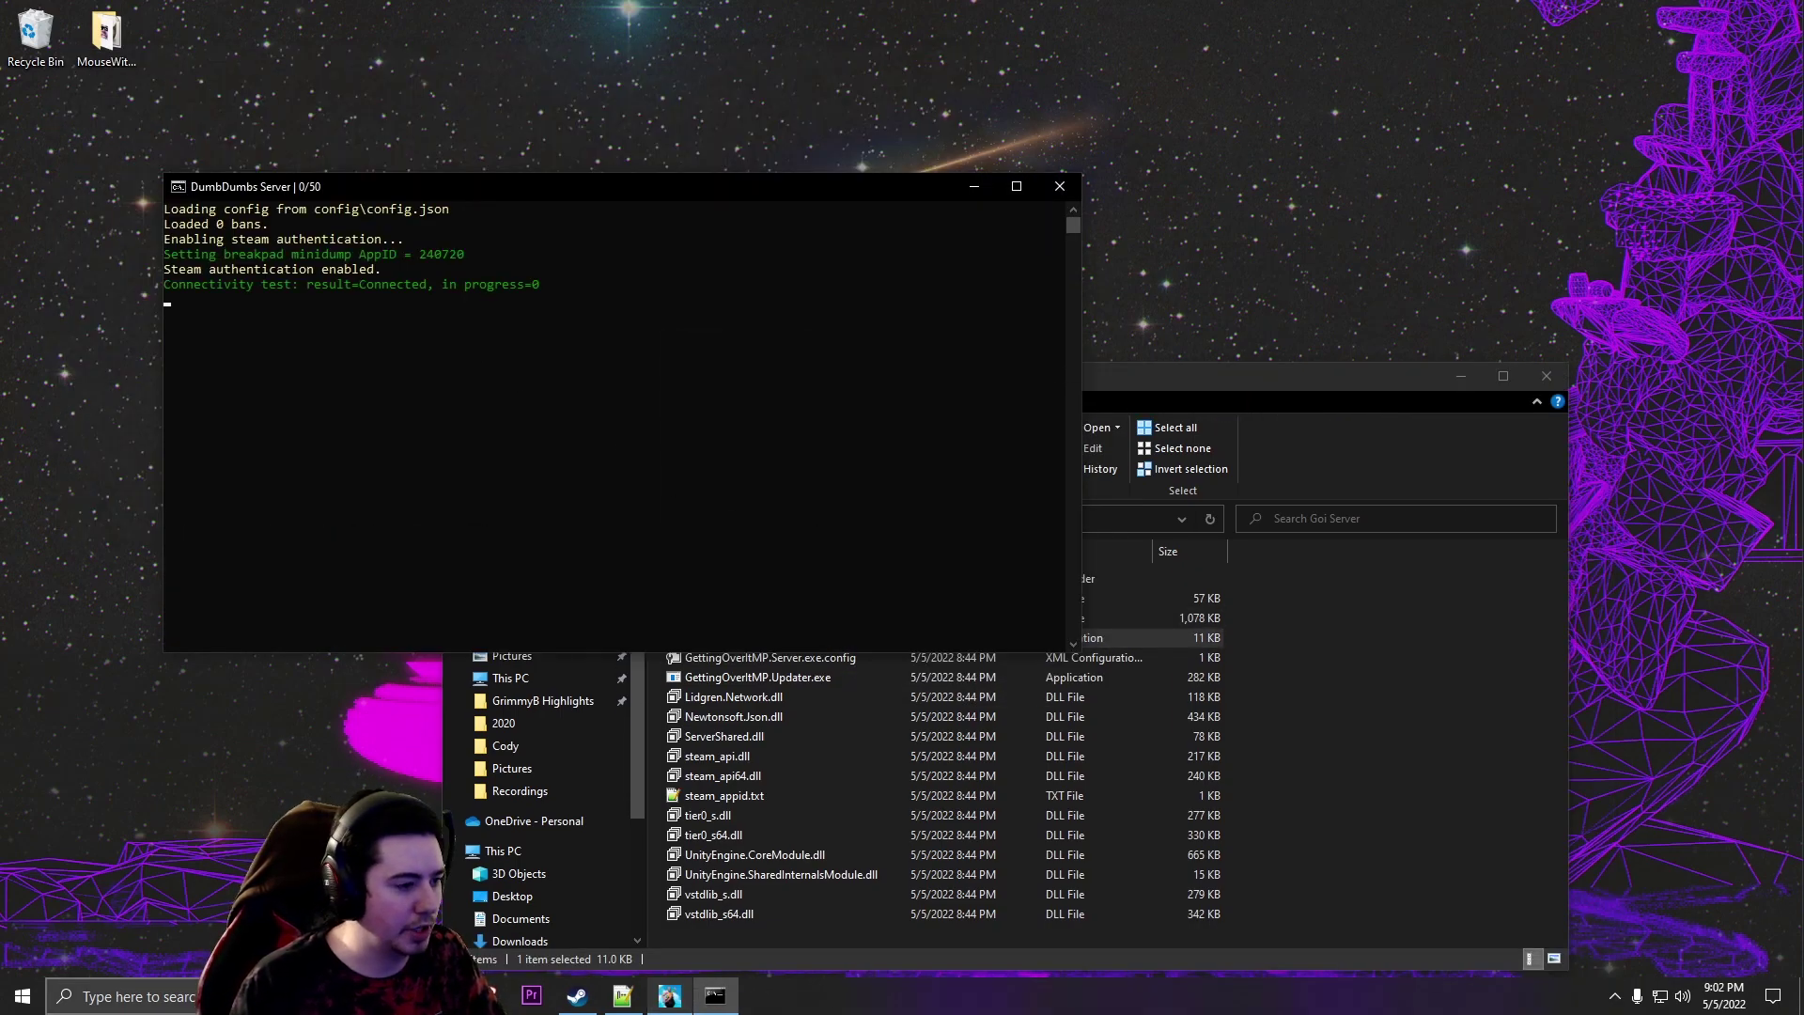
Step: Open Command Prompt from Windows search and move it beside the server console
key("super")
type("cmd")
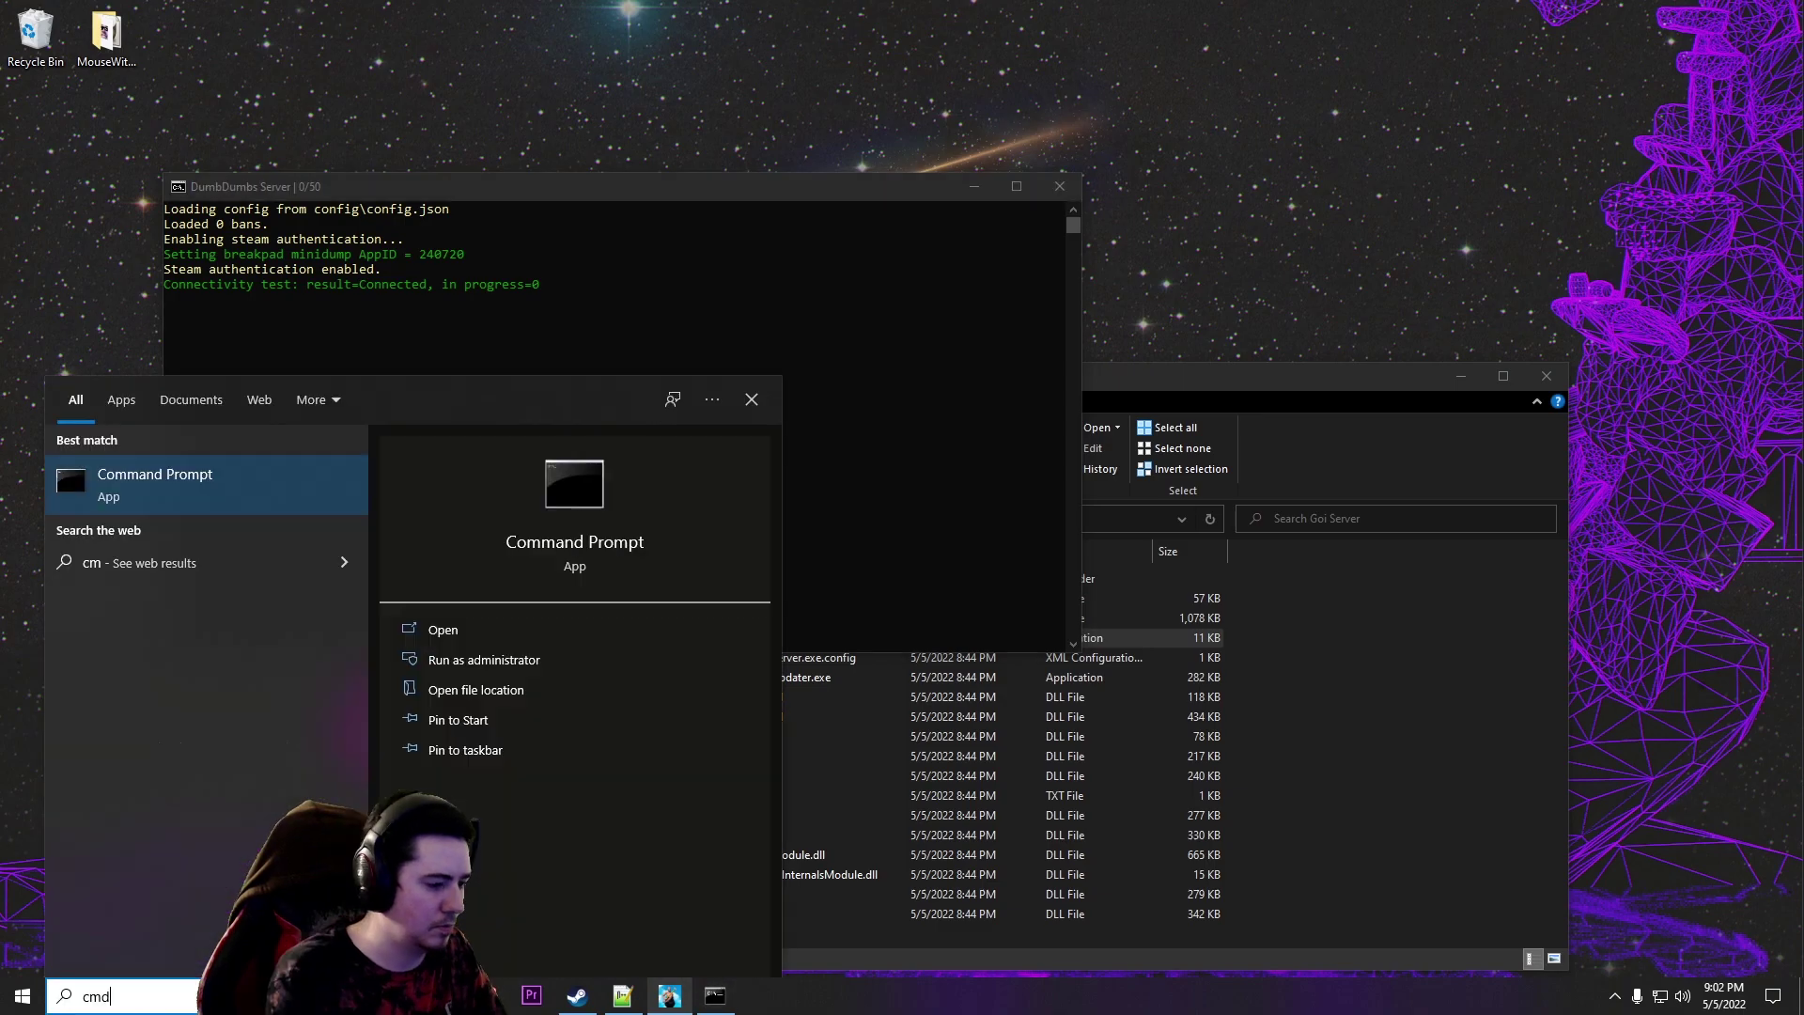
key("Return")
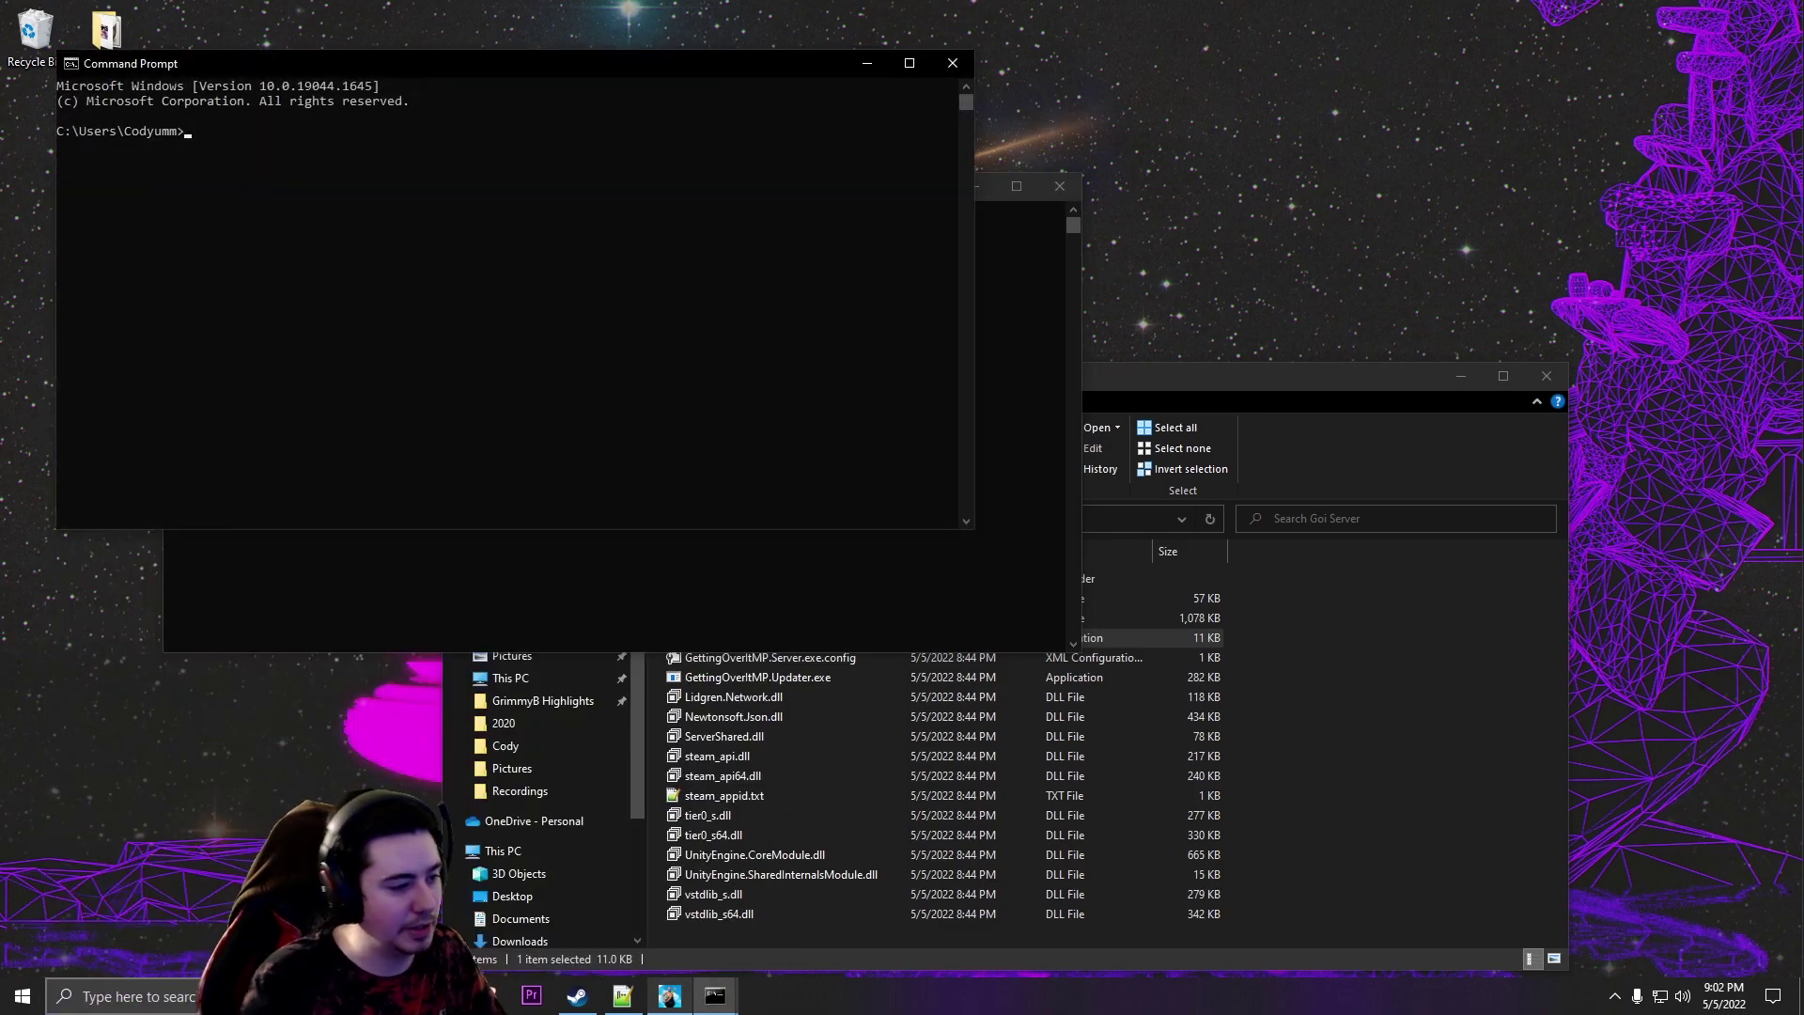
left_click_drag(368, 71, 642, 239)
Step: Run ipconfig and copy the IPv4 address 192.168.0.108
type("ipcv")
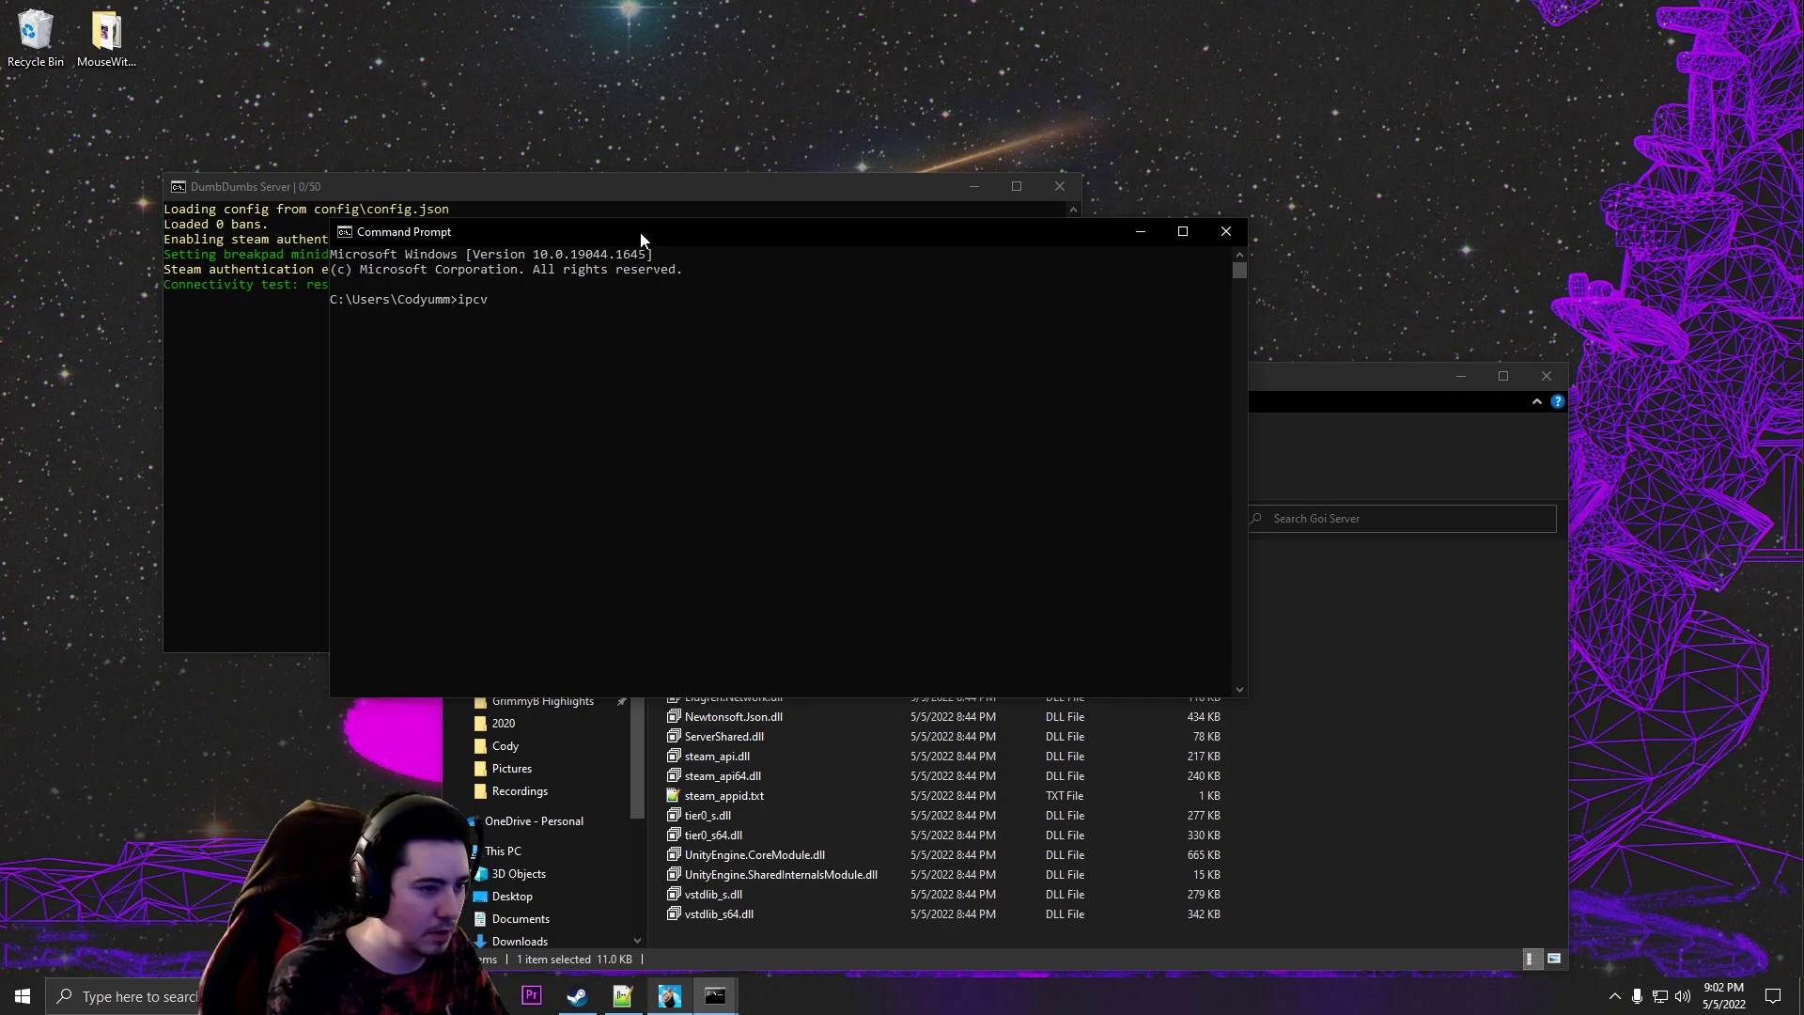
key("BackSpace")
type("onfig")
key("Return")
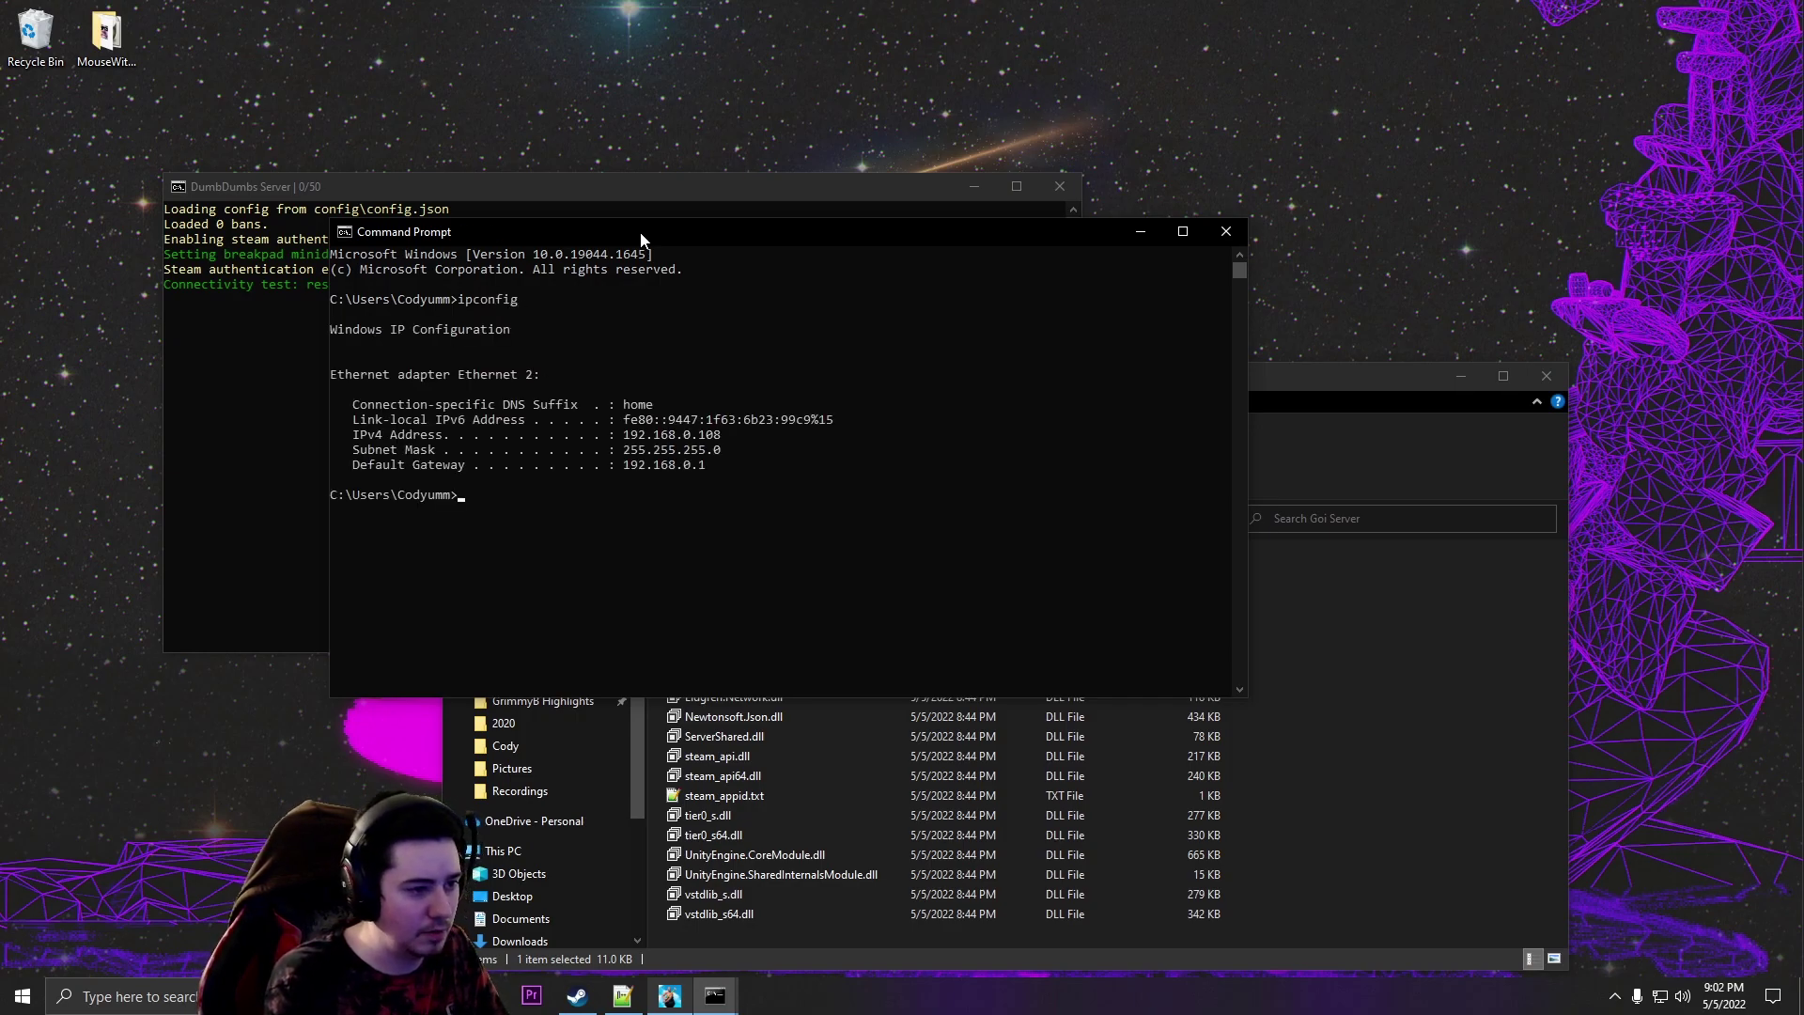
left_click(663, 523)
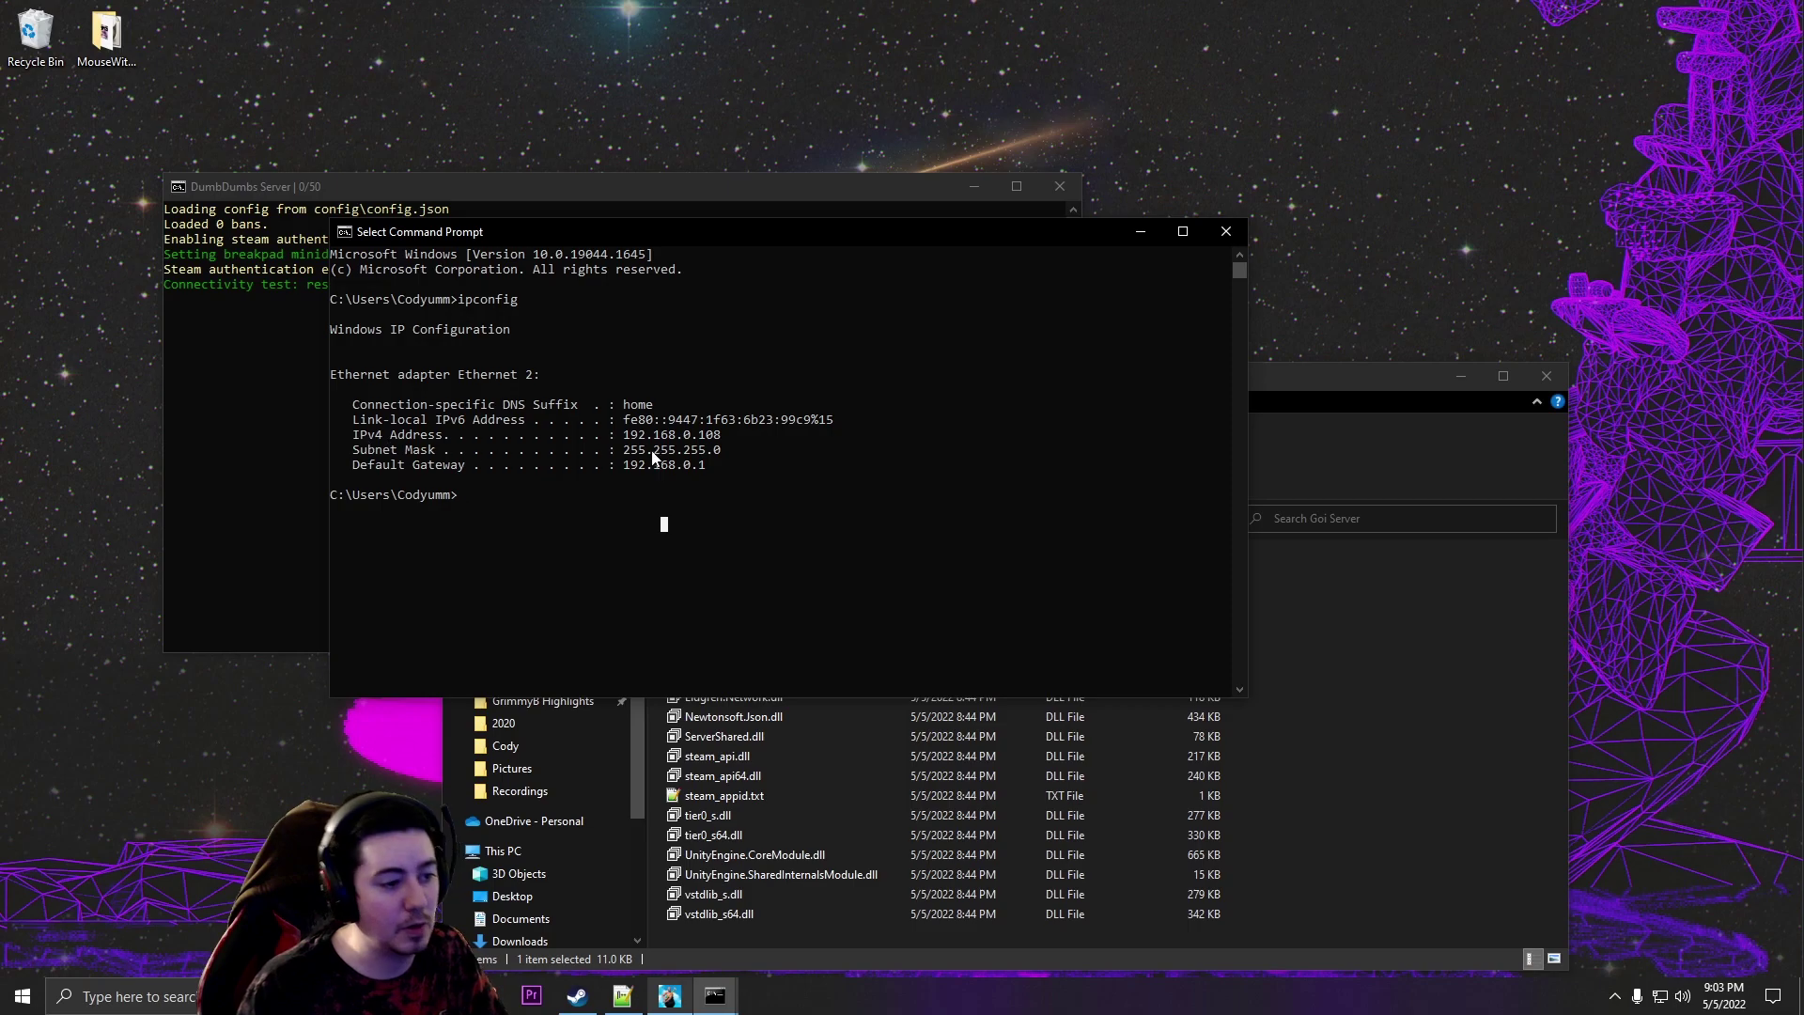
left_click_drag(624, 435, 722, 446)
right_click(738, 471)
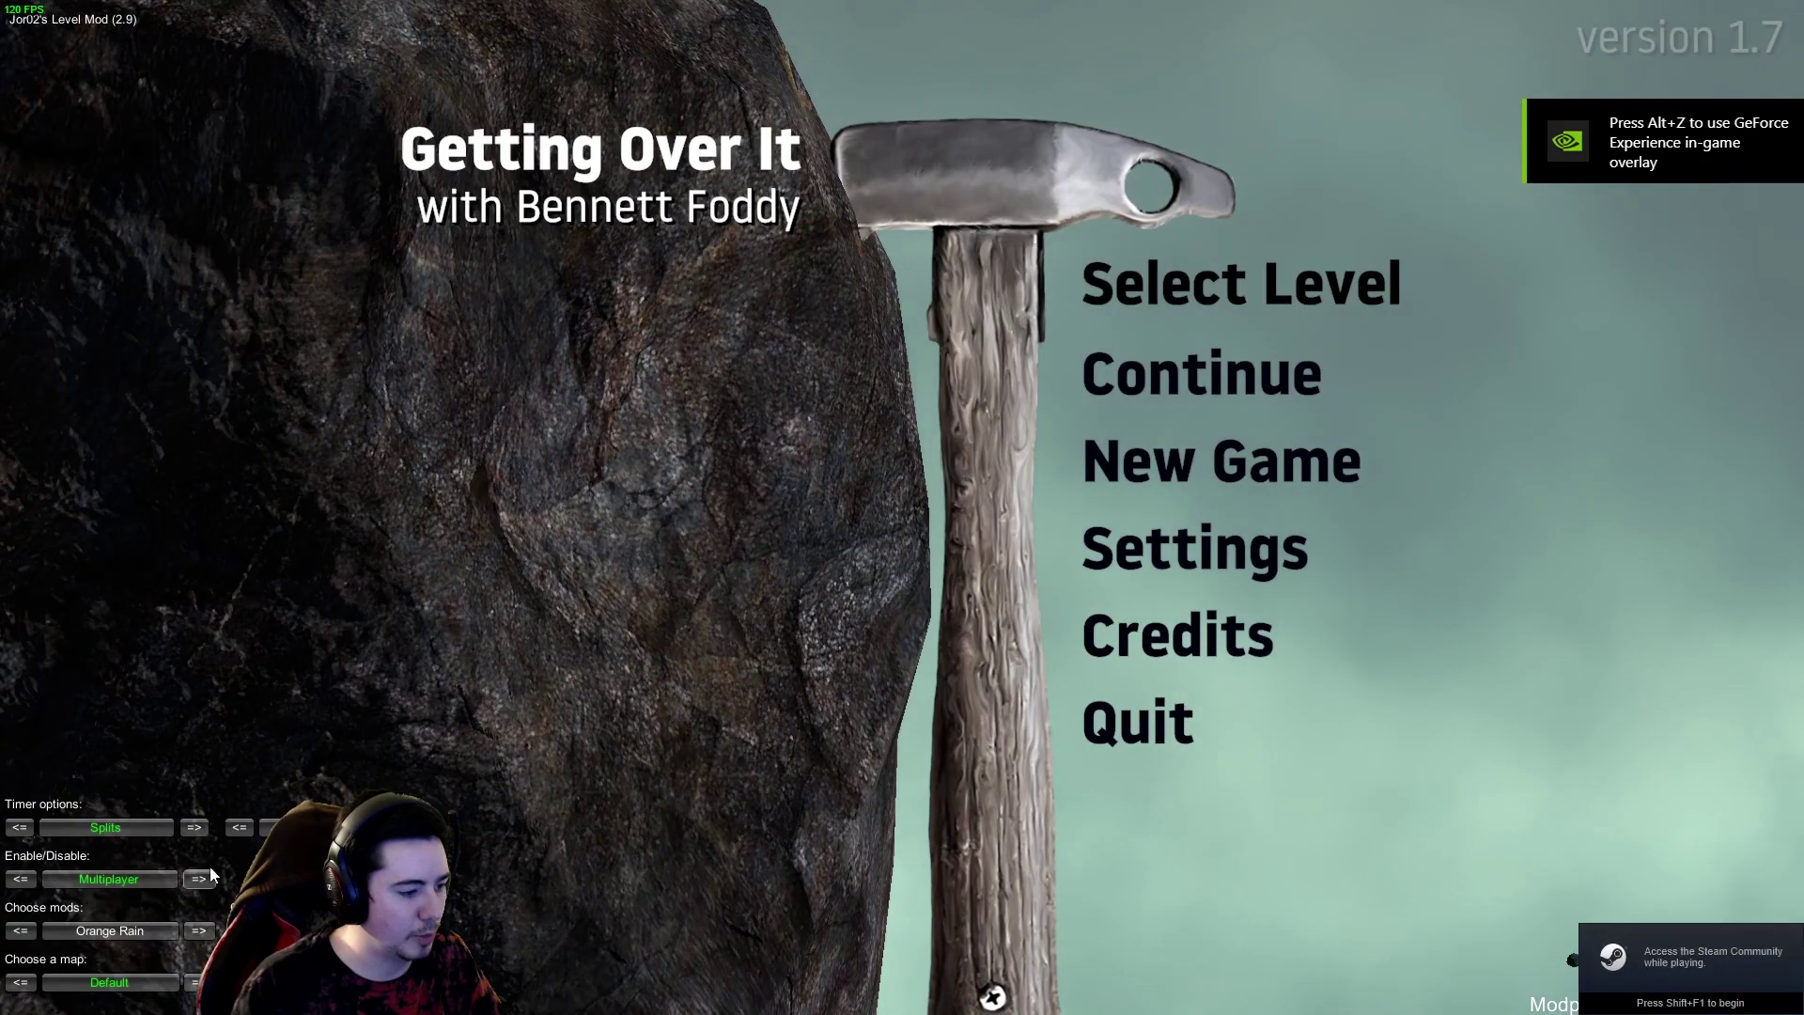
Step: Start a new game and connect to the server at 192.168.0.108:25555
left_click(1090, 470)
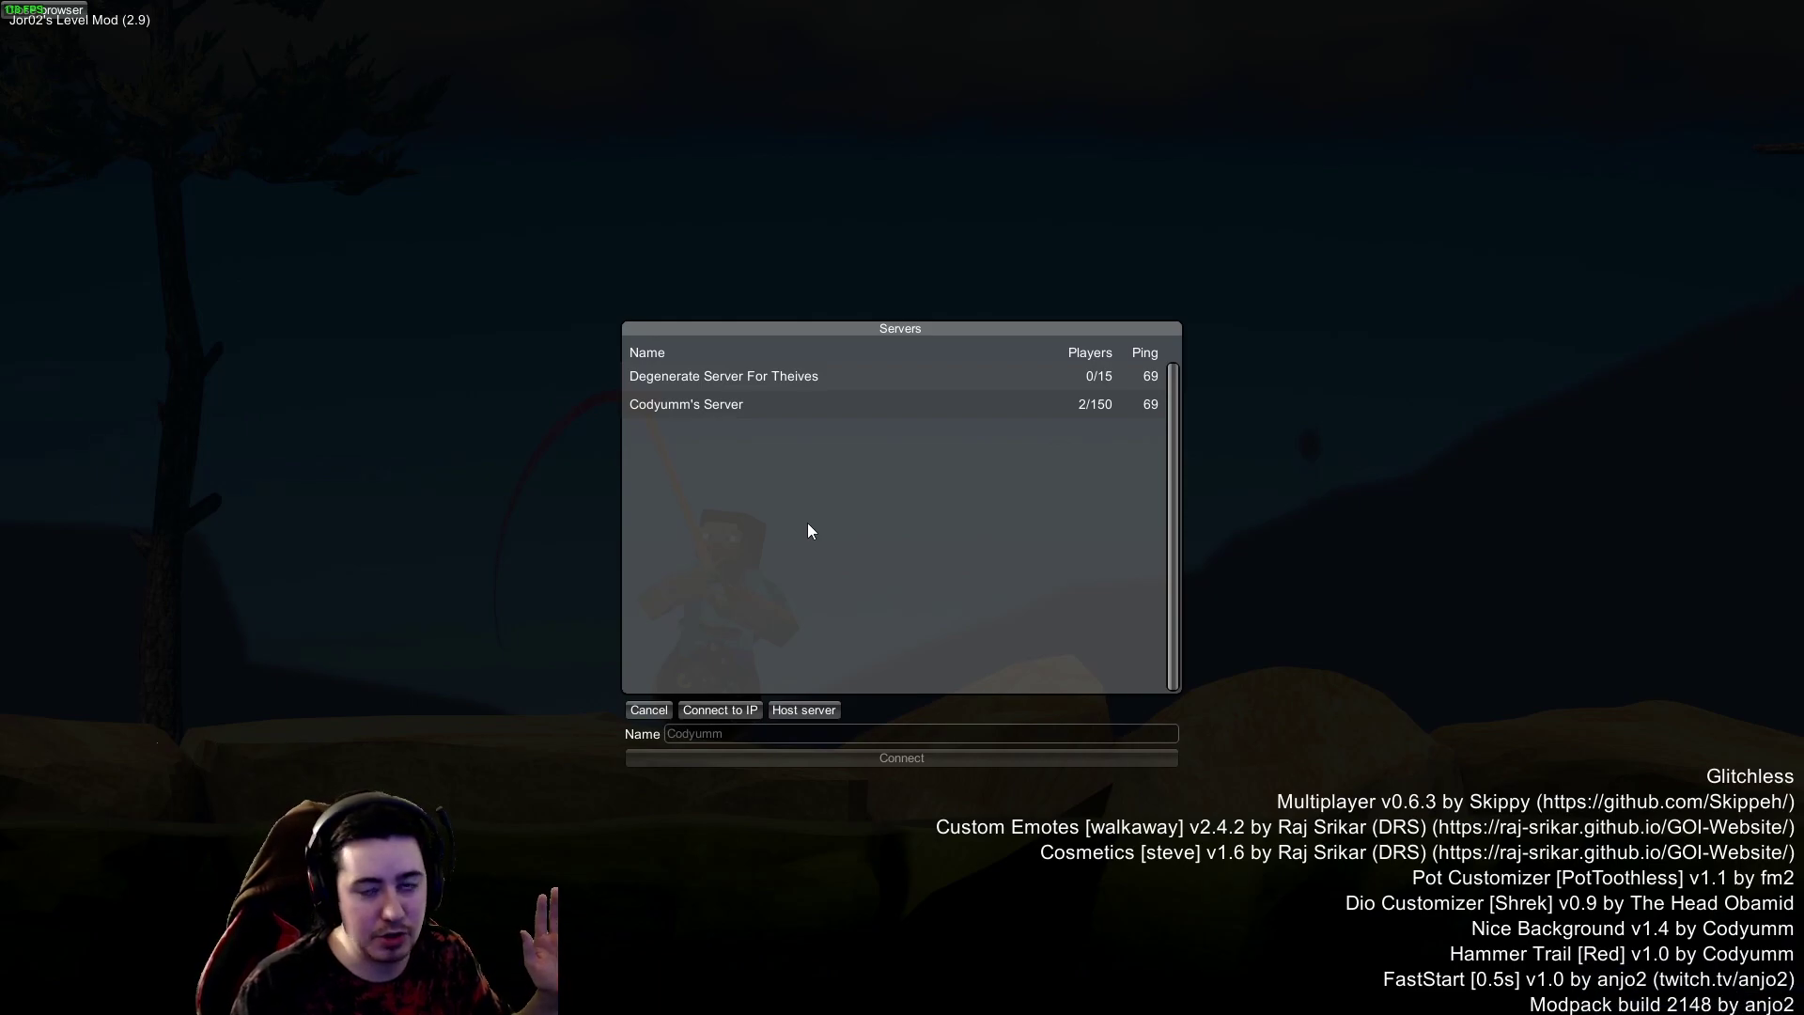
left_click(722, 712)
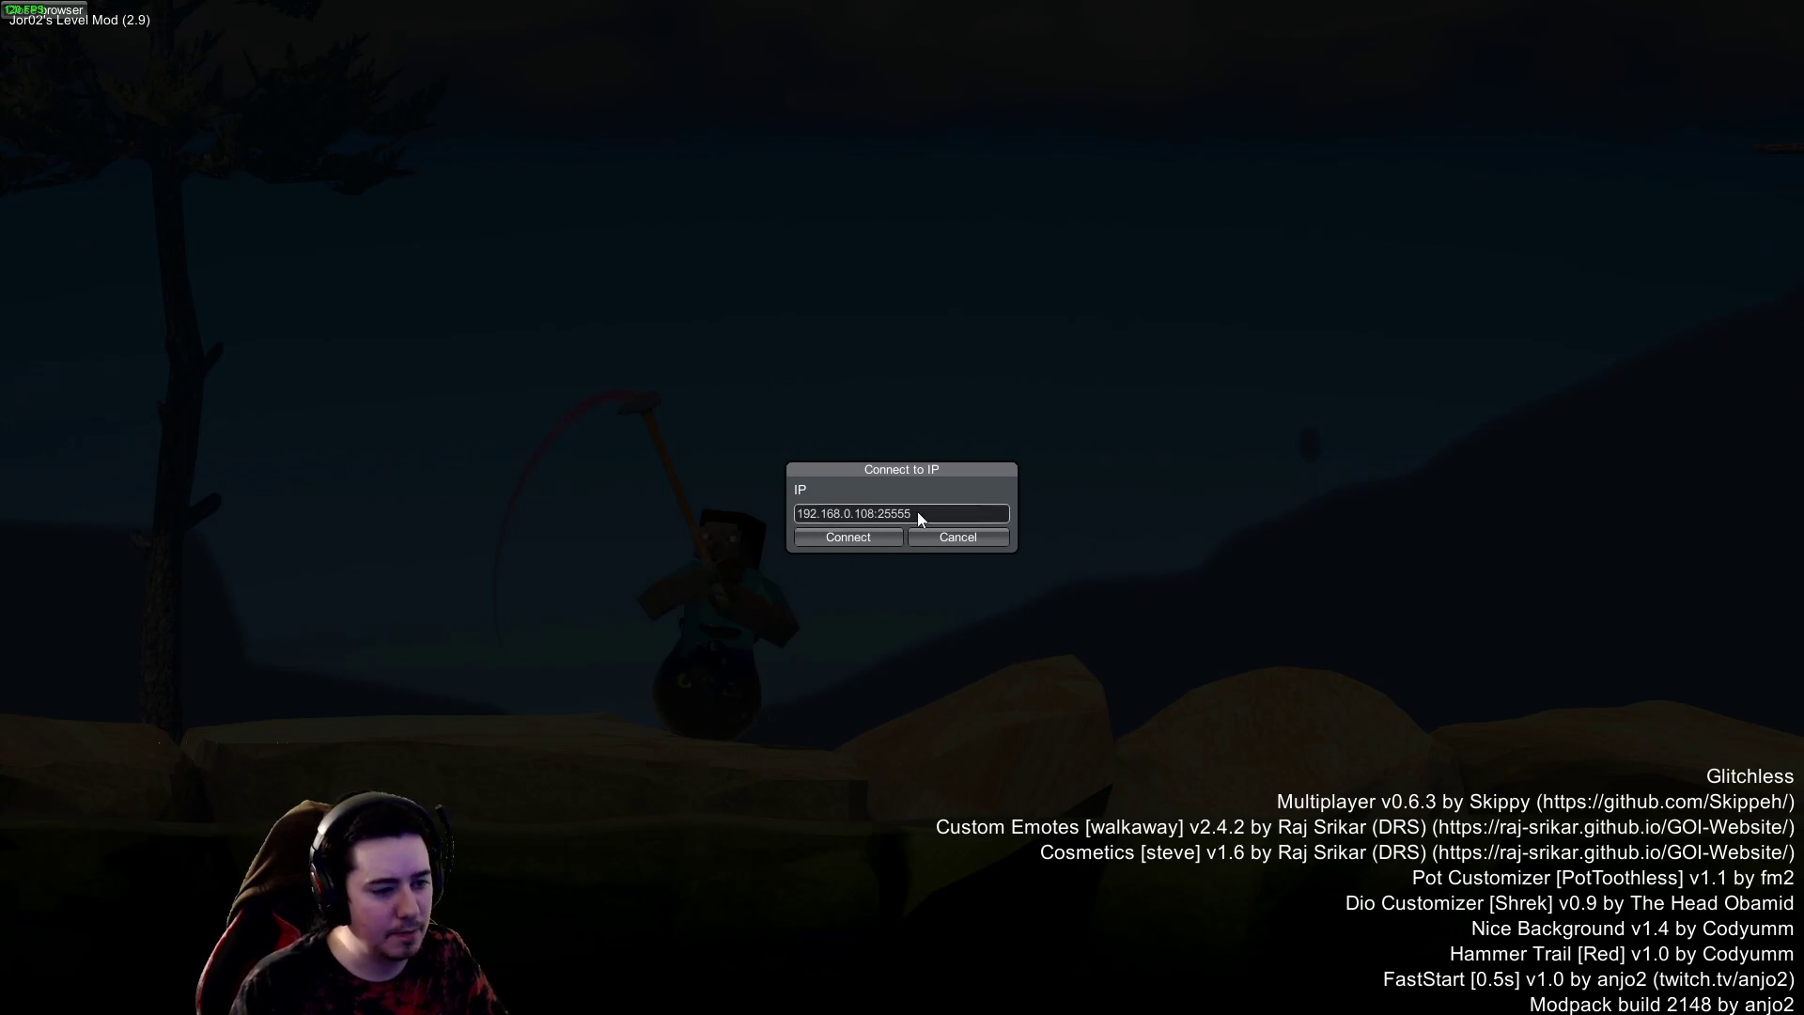
key("BackSpace")
key("BackSpace")
key("BackSpace")
key("BackSpace")
key("BackSpace")
key("BackSpace")
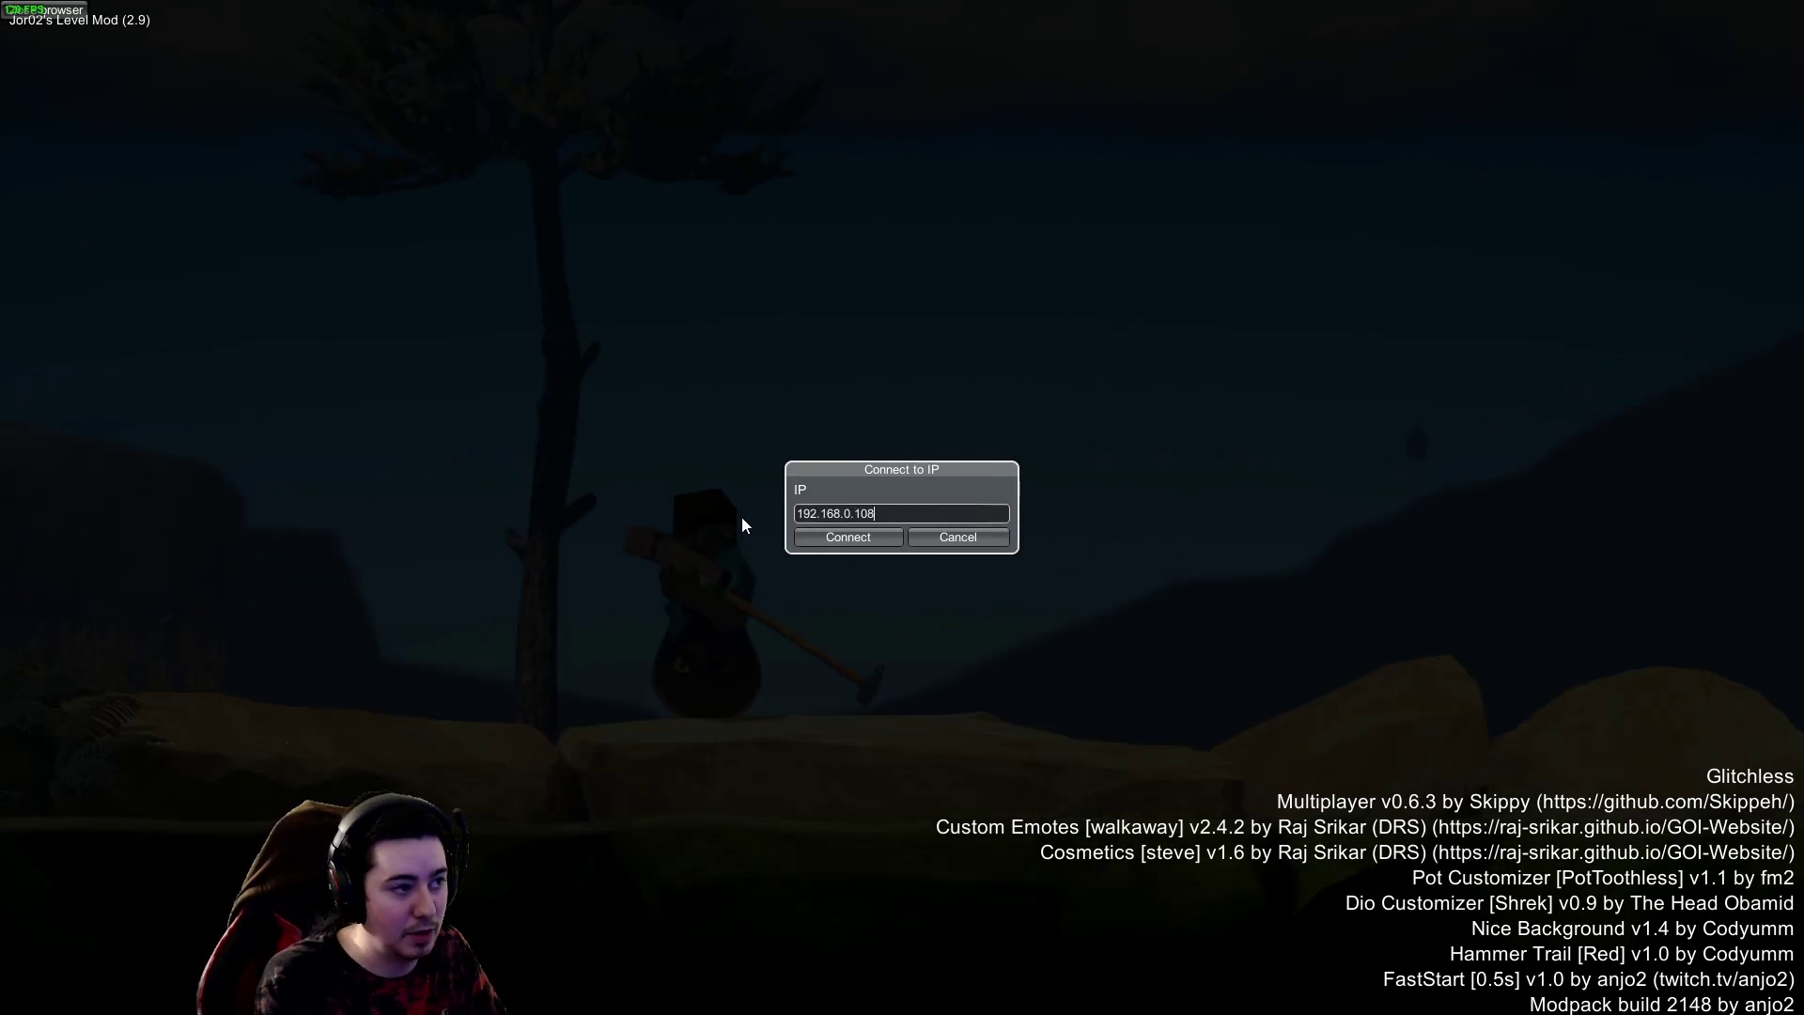
type(":255")
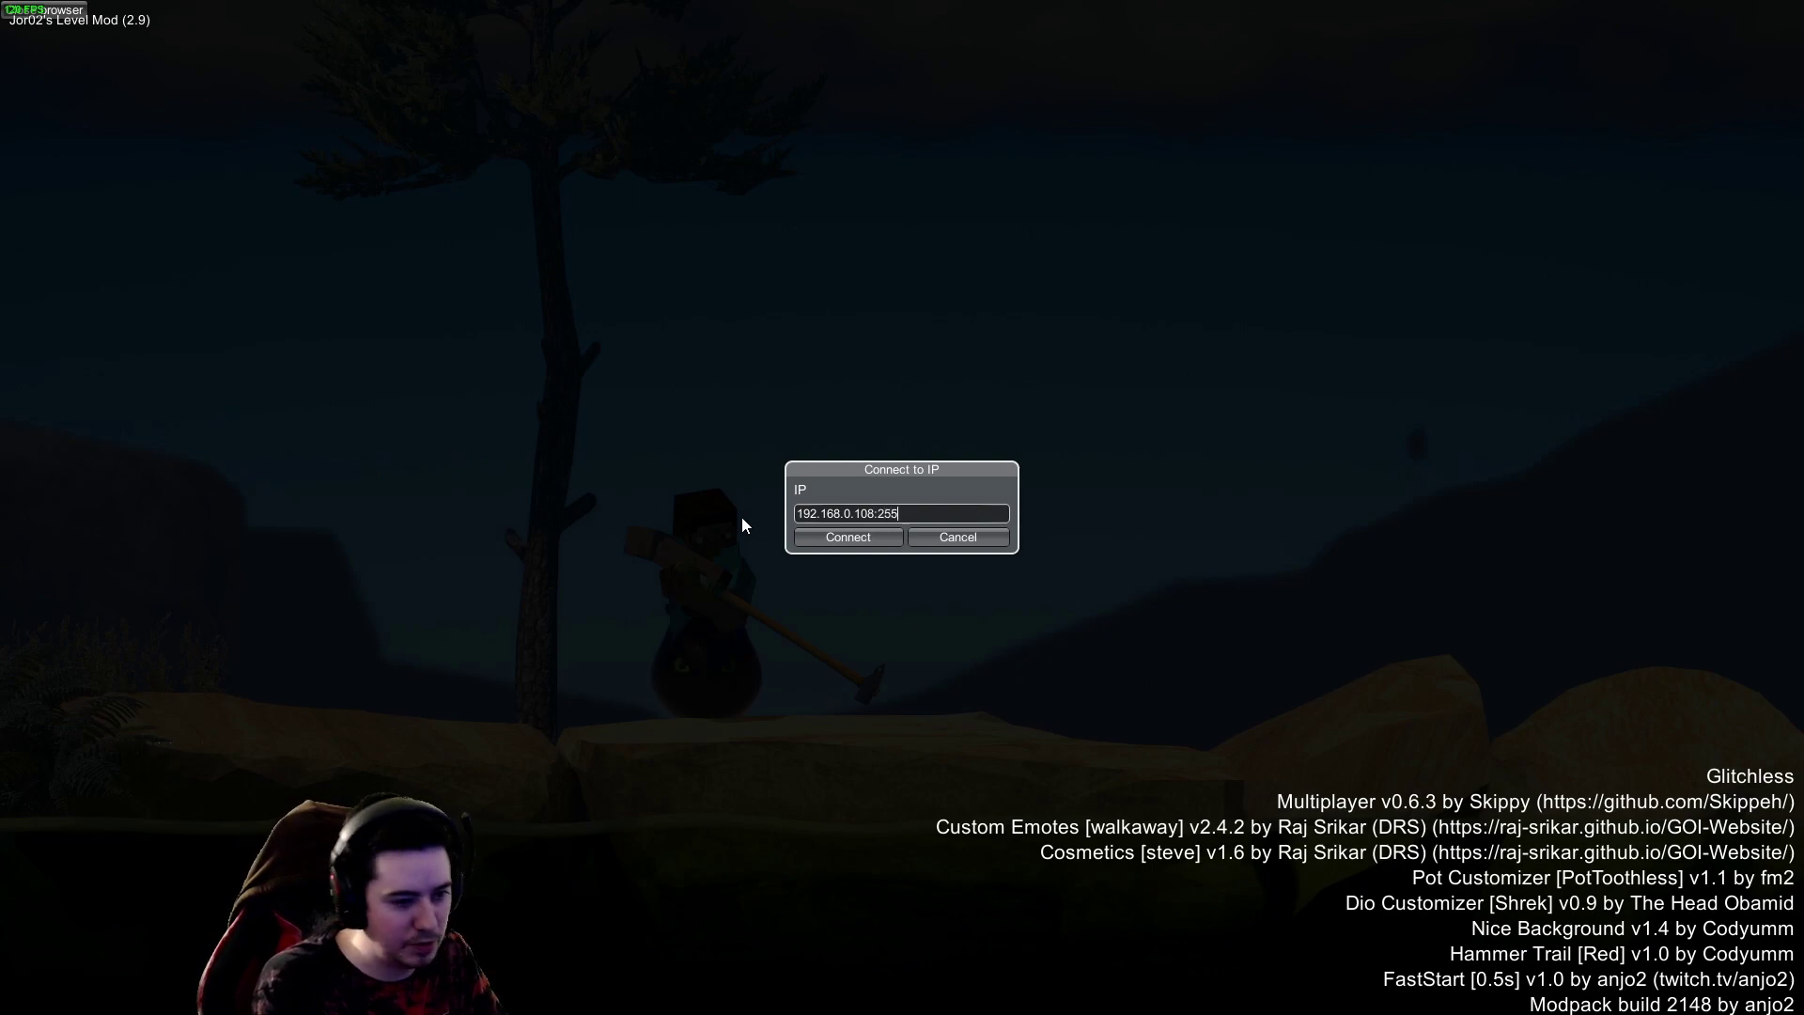
type("55")
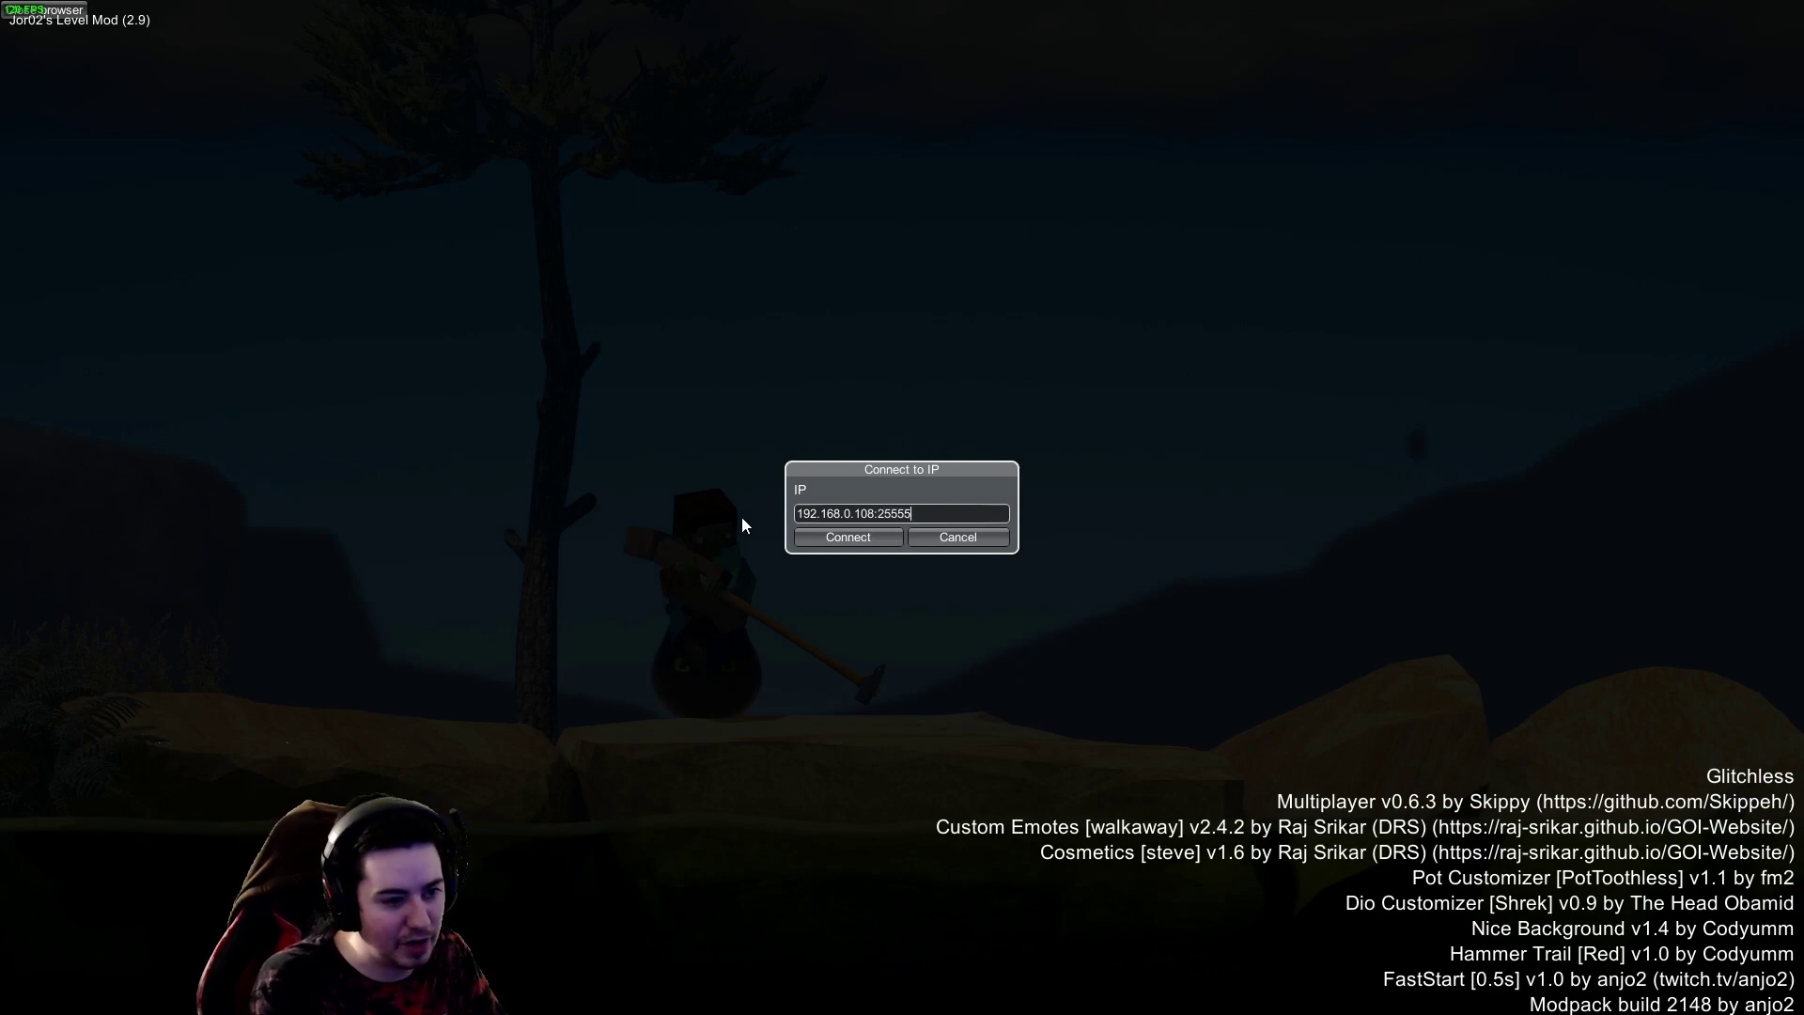
left_click(854, 540)
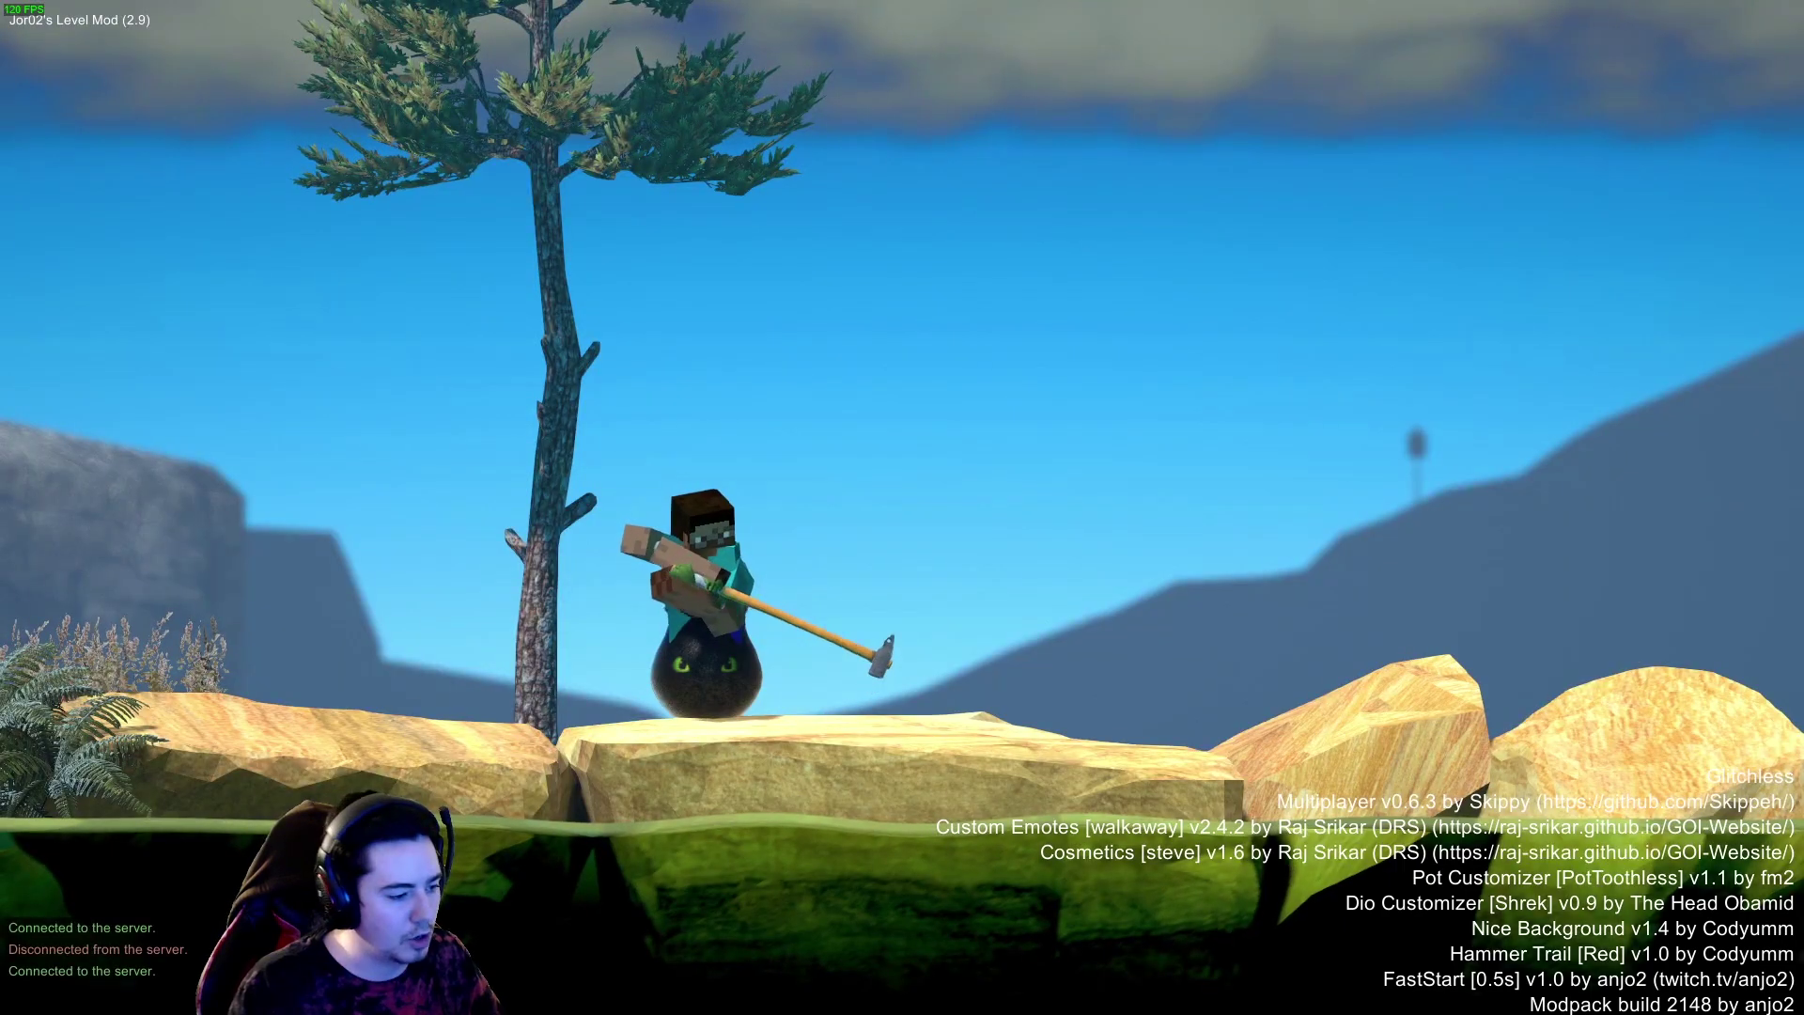
Step: Check the chat for 'Connected to the server', then reposition the DumbDumbs Server console on the desktop
key("t")
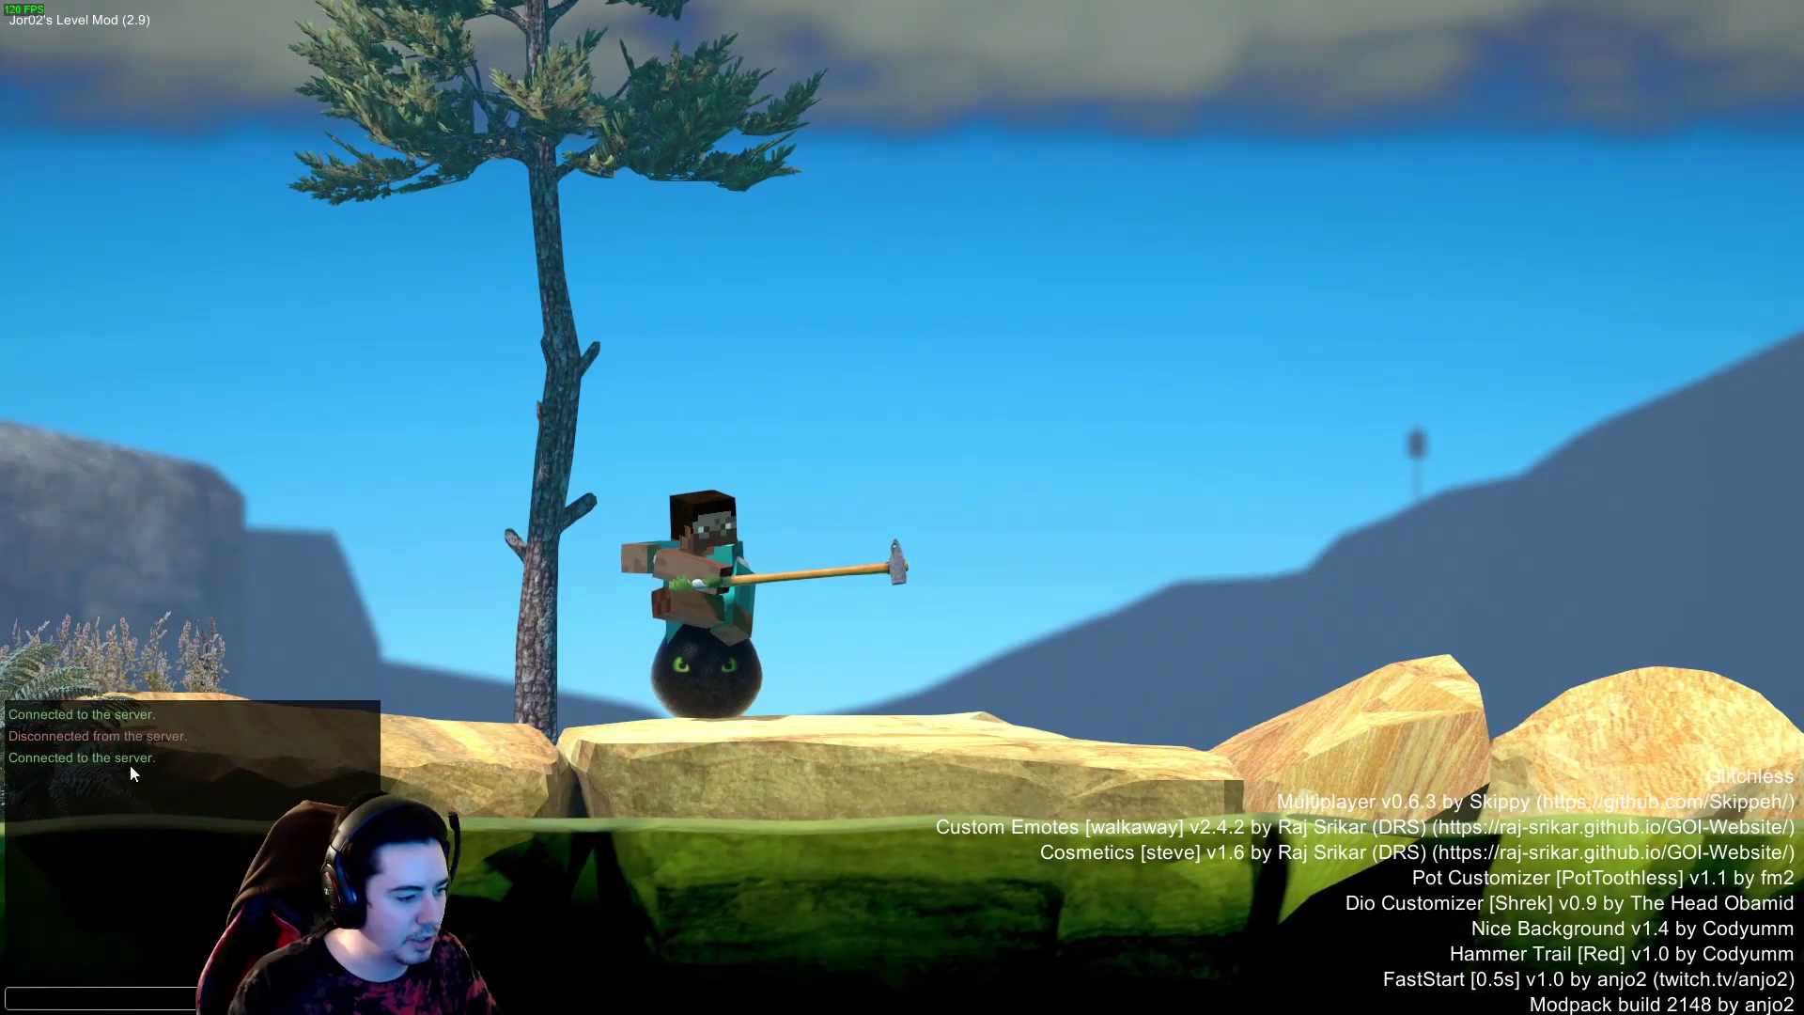
key("Escape")
key("alt+Tab")
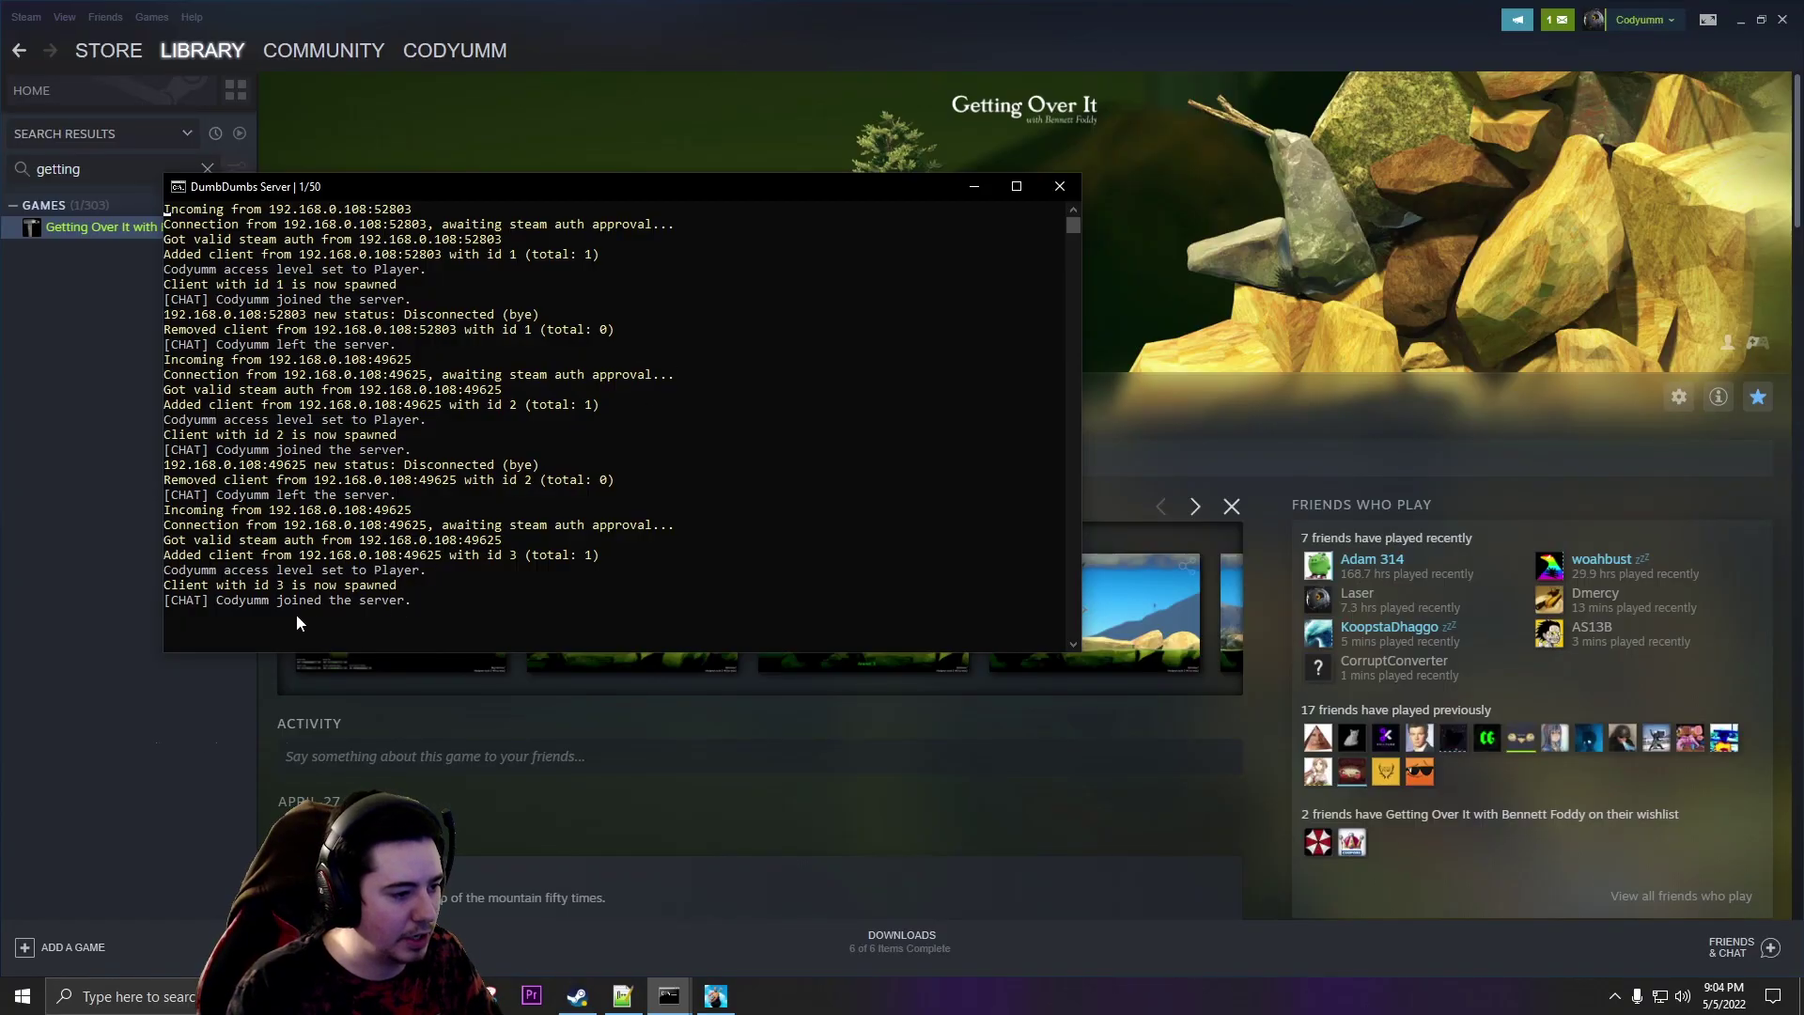
left_click(445, 601)
scroll(450, 601, "down", 1)
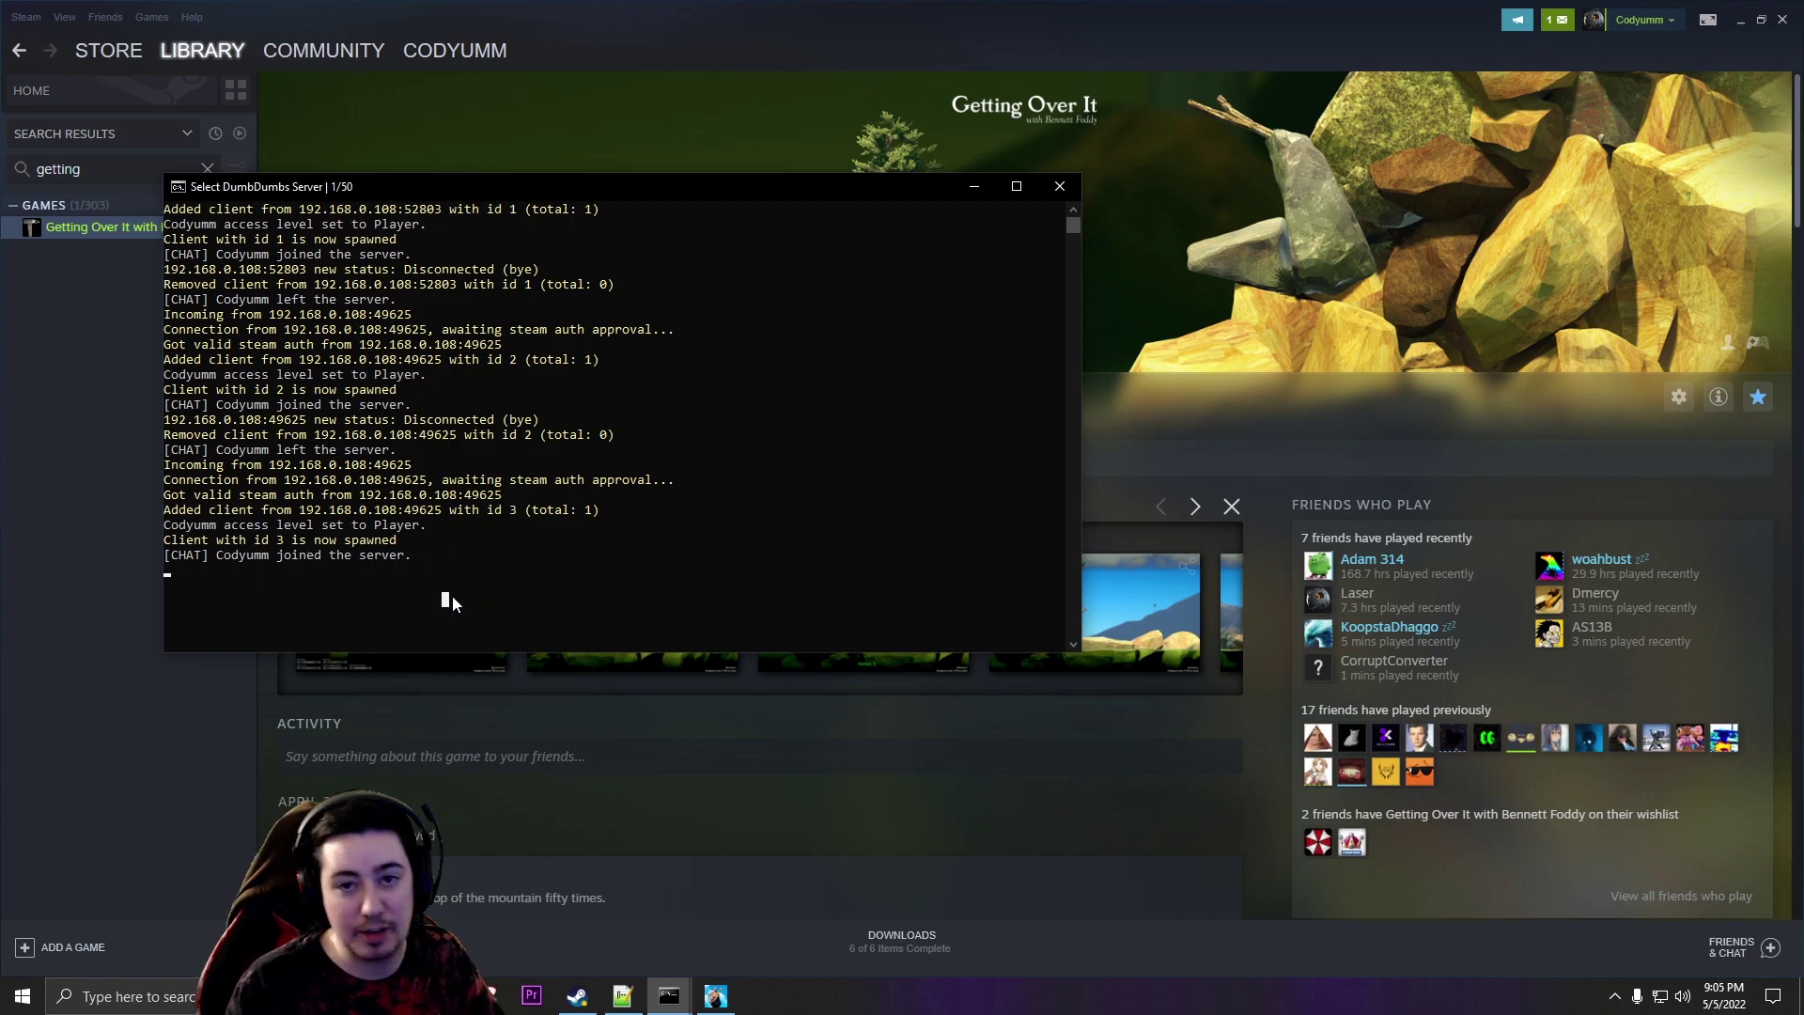
left_click_drag(749, 187, 738, 162)
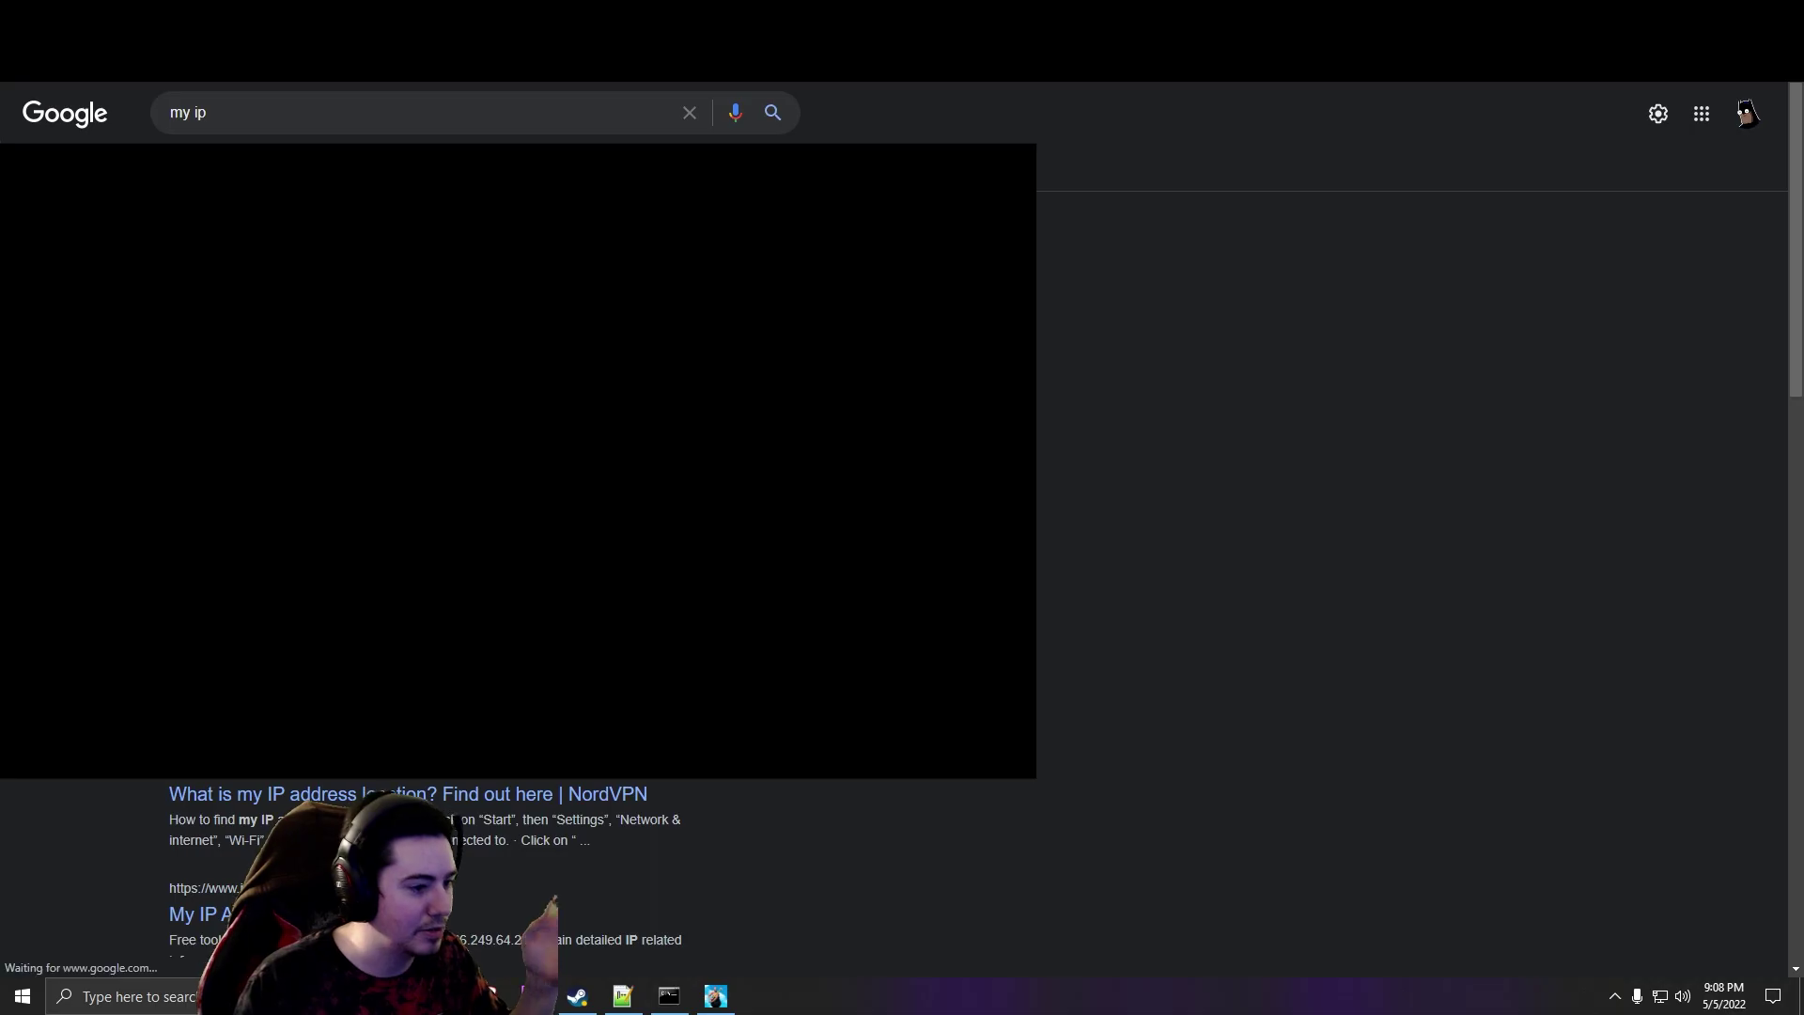
Step: In the game's connect-by-IP prompt, verify the address reads 192.168.0.108:25555 and connect
key("alt+Tab")
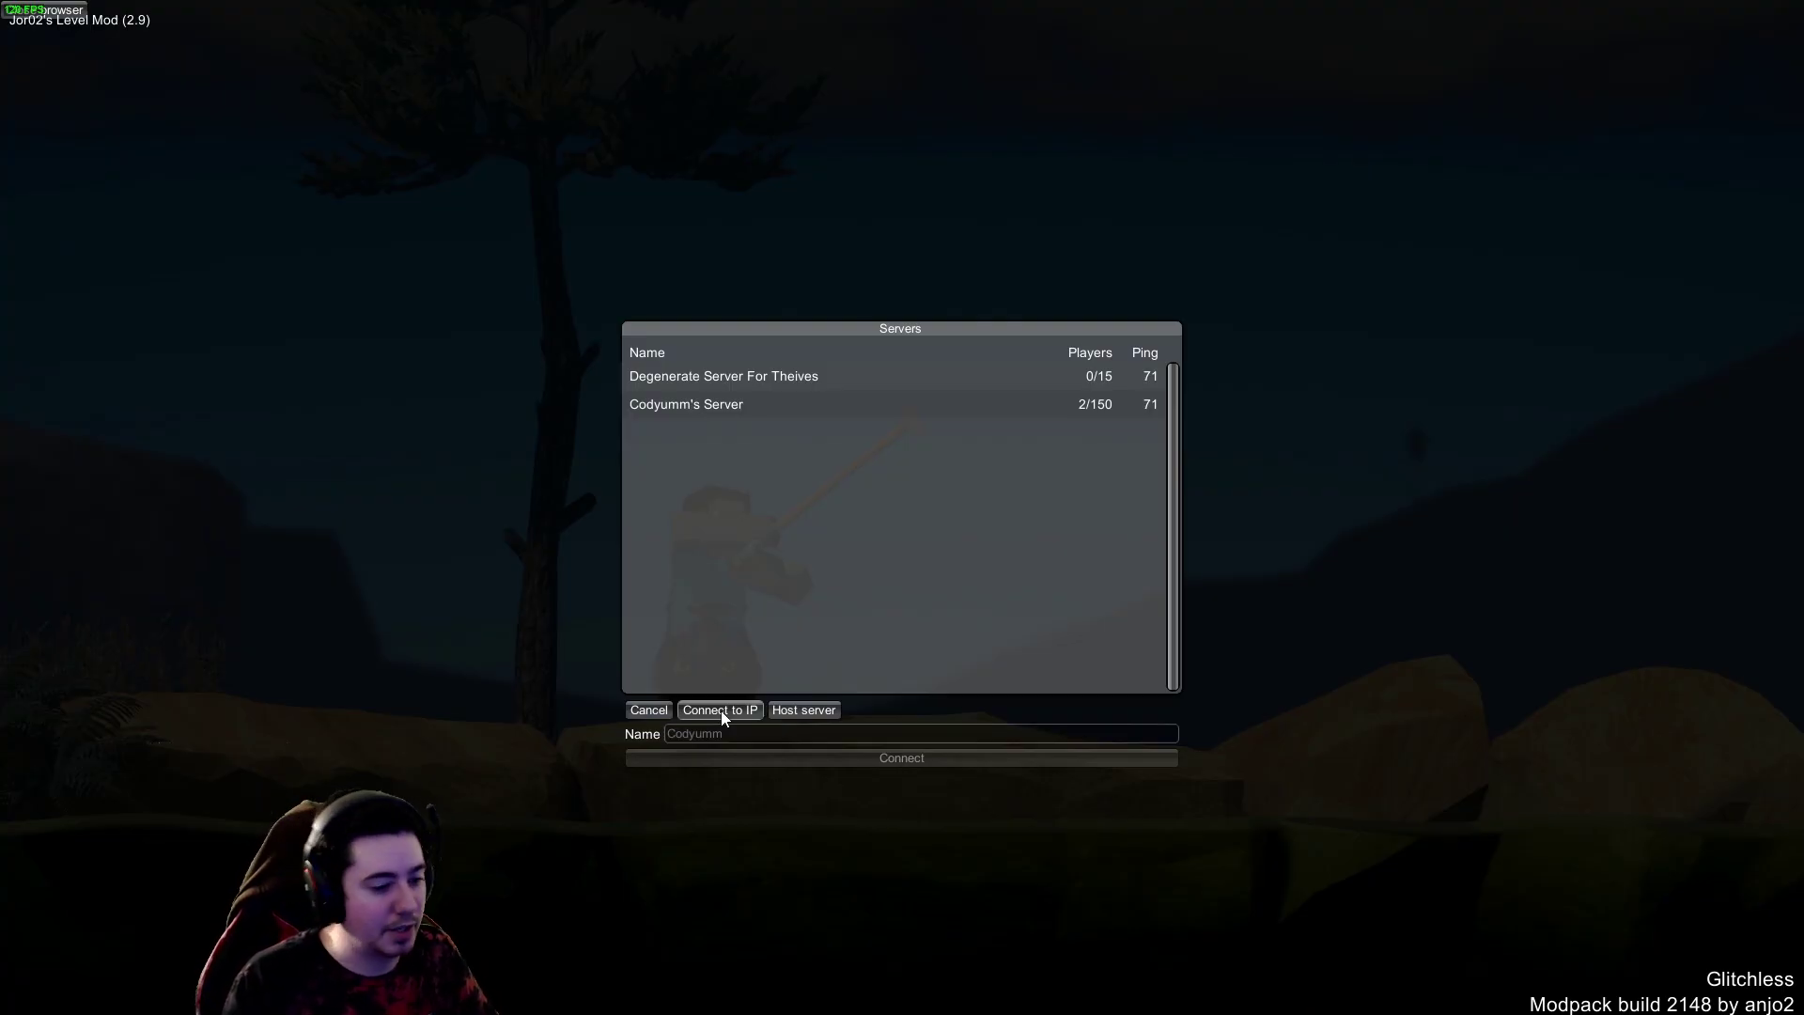
left_click(720, 710)
left_click(872, 515)
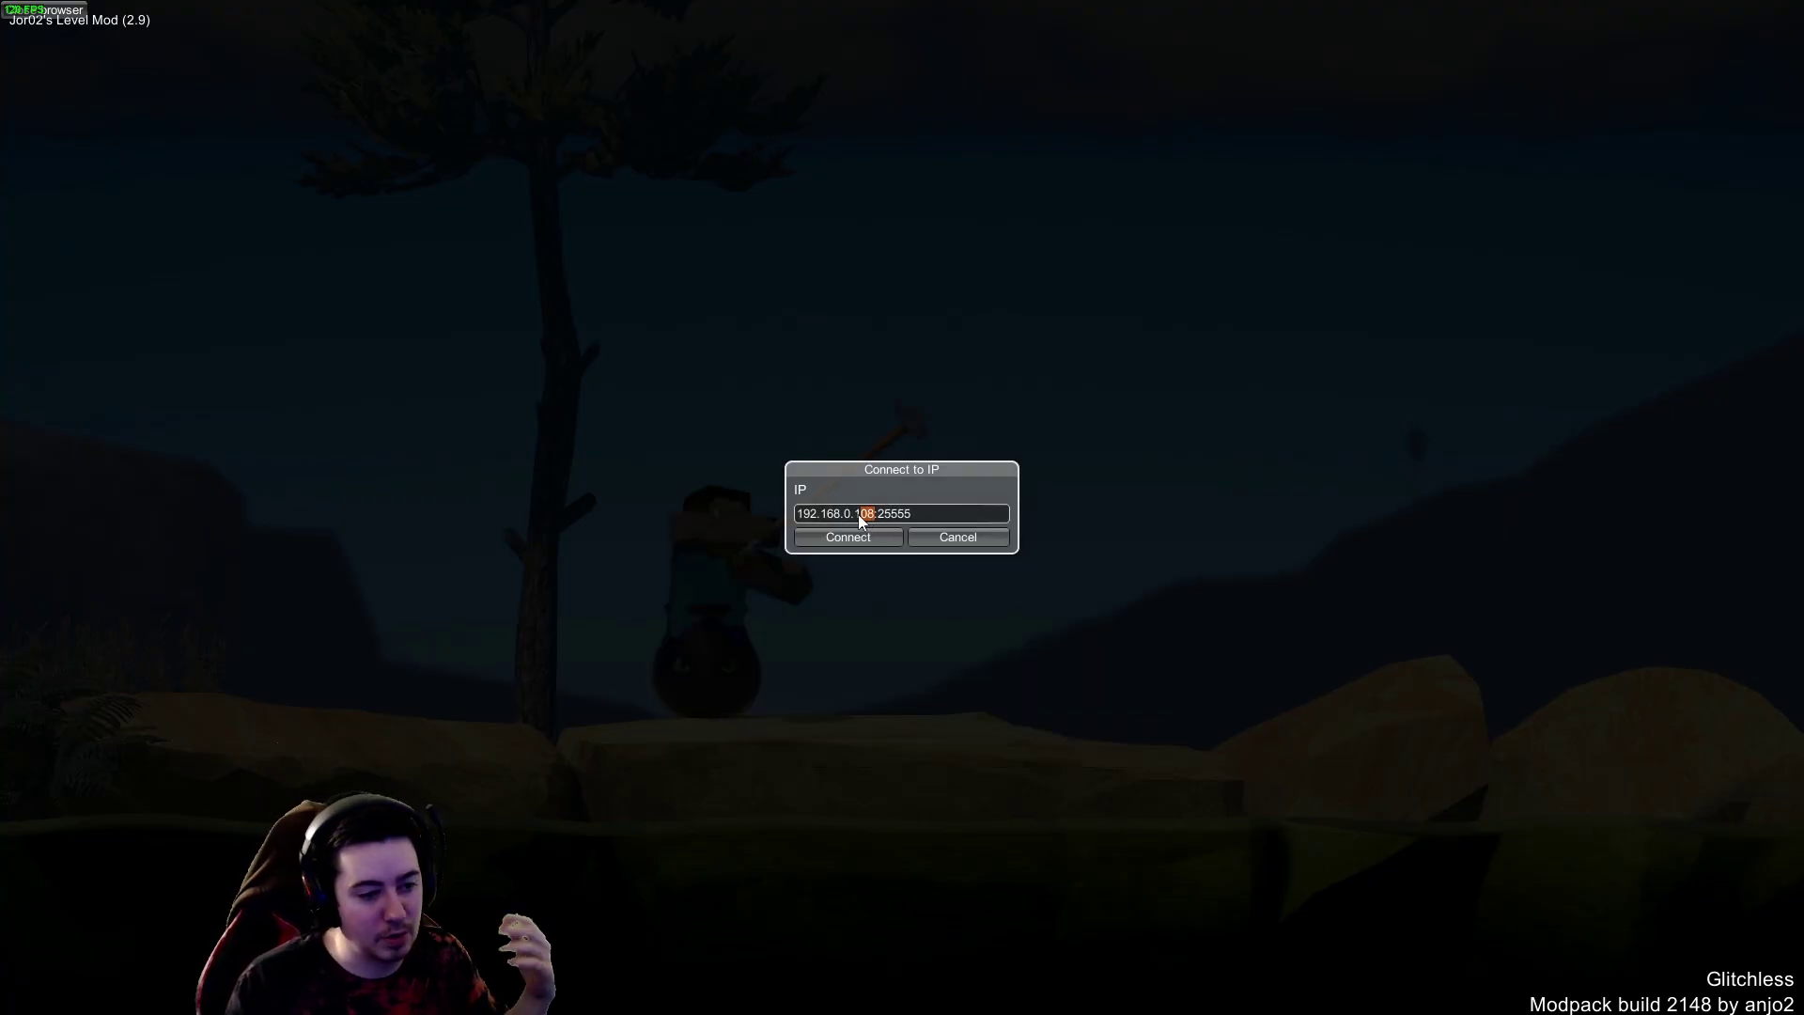
left_click_drag(872, 513, 796, 522)
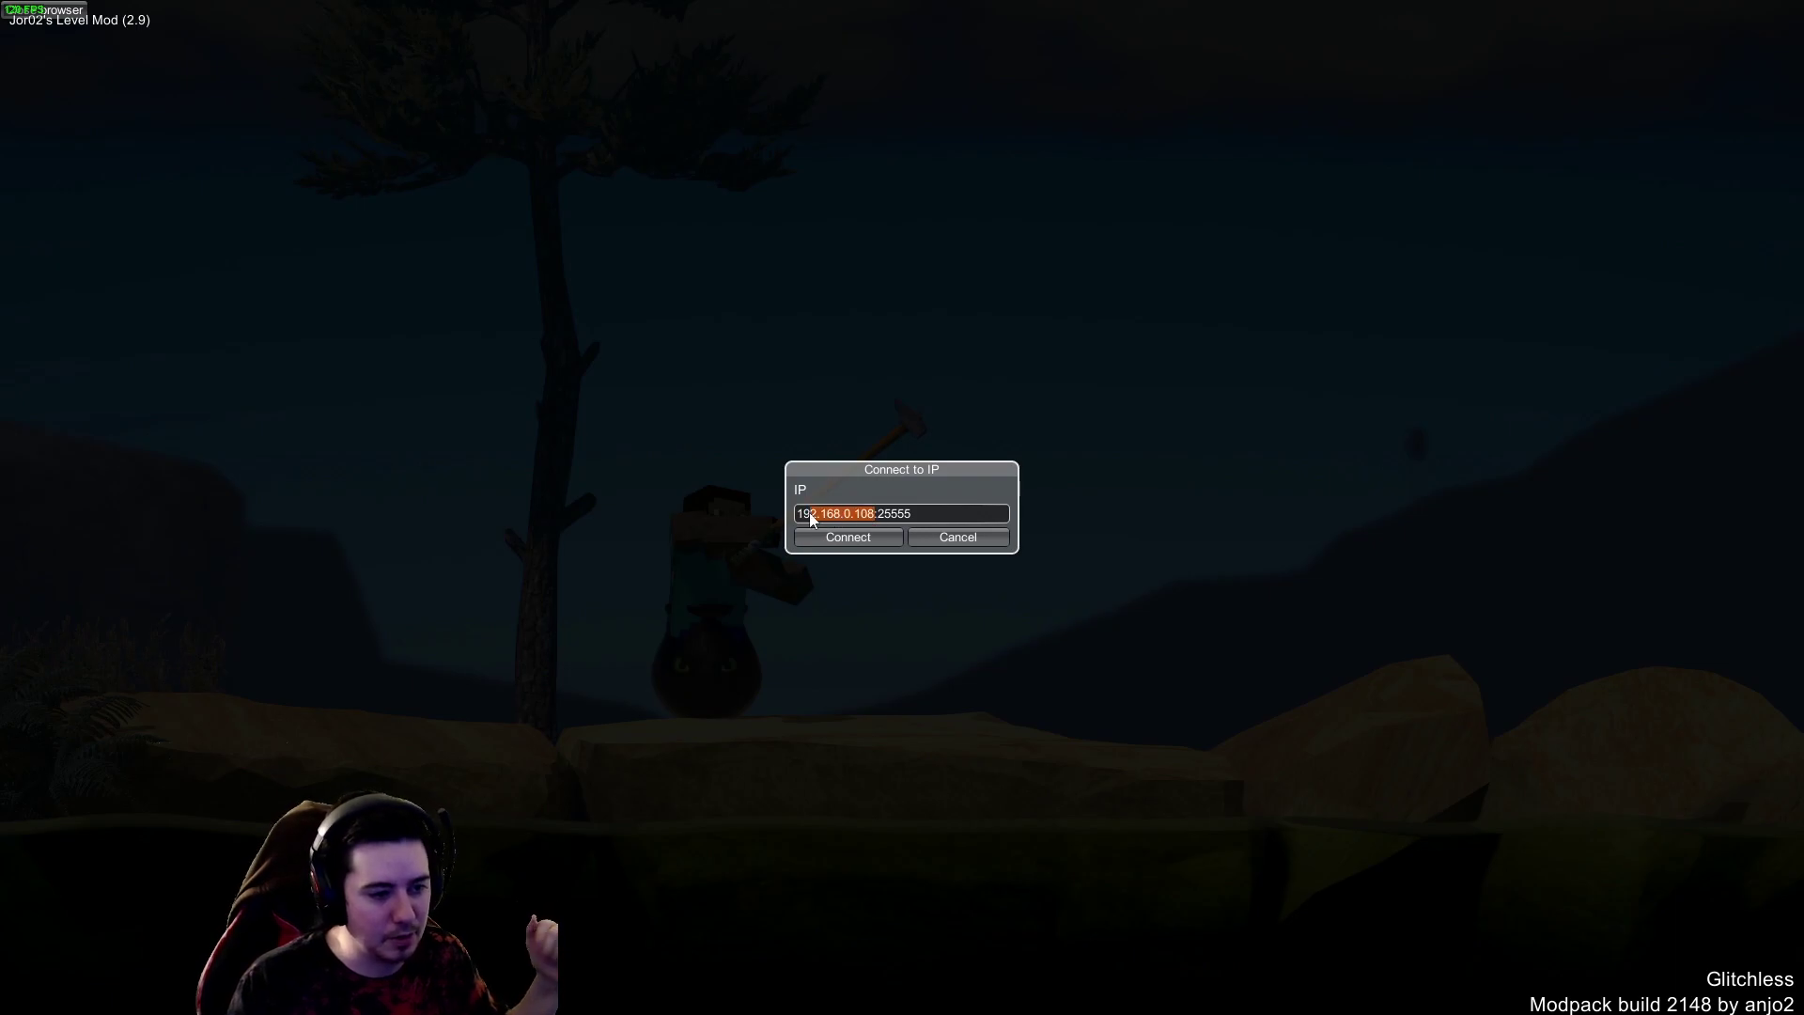
left_click(877, 515)
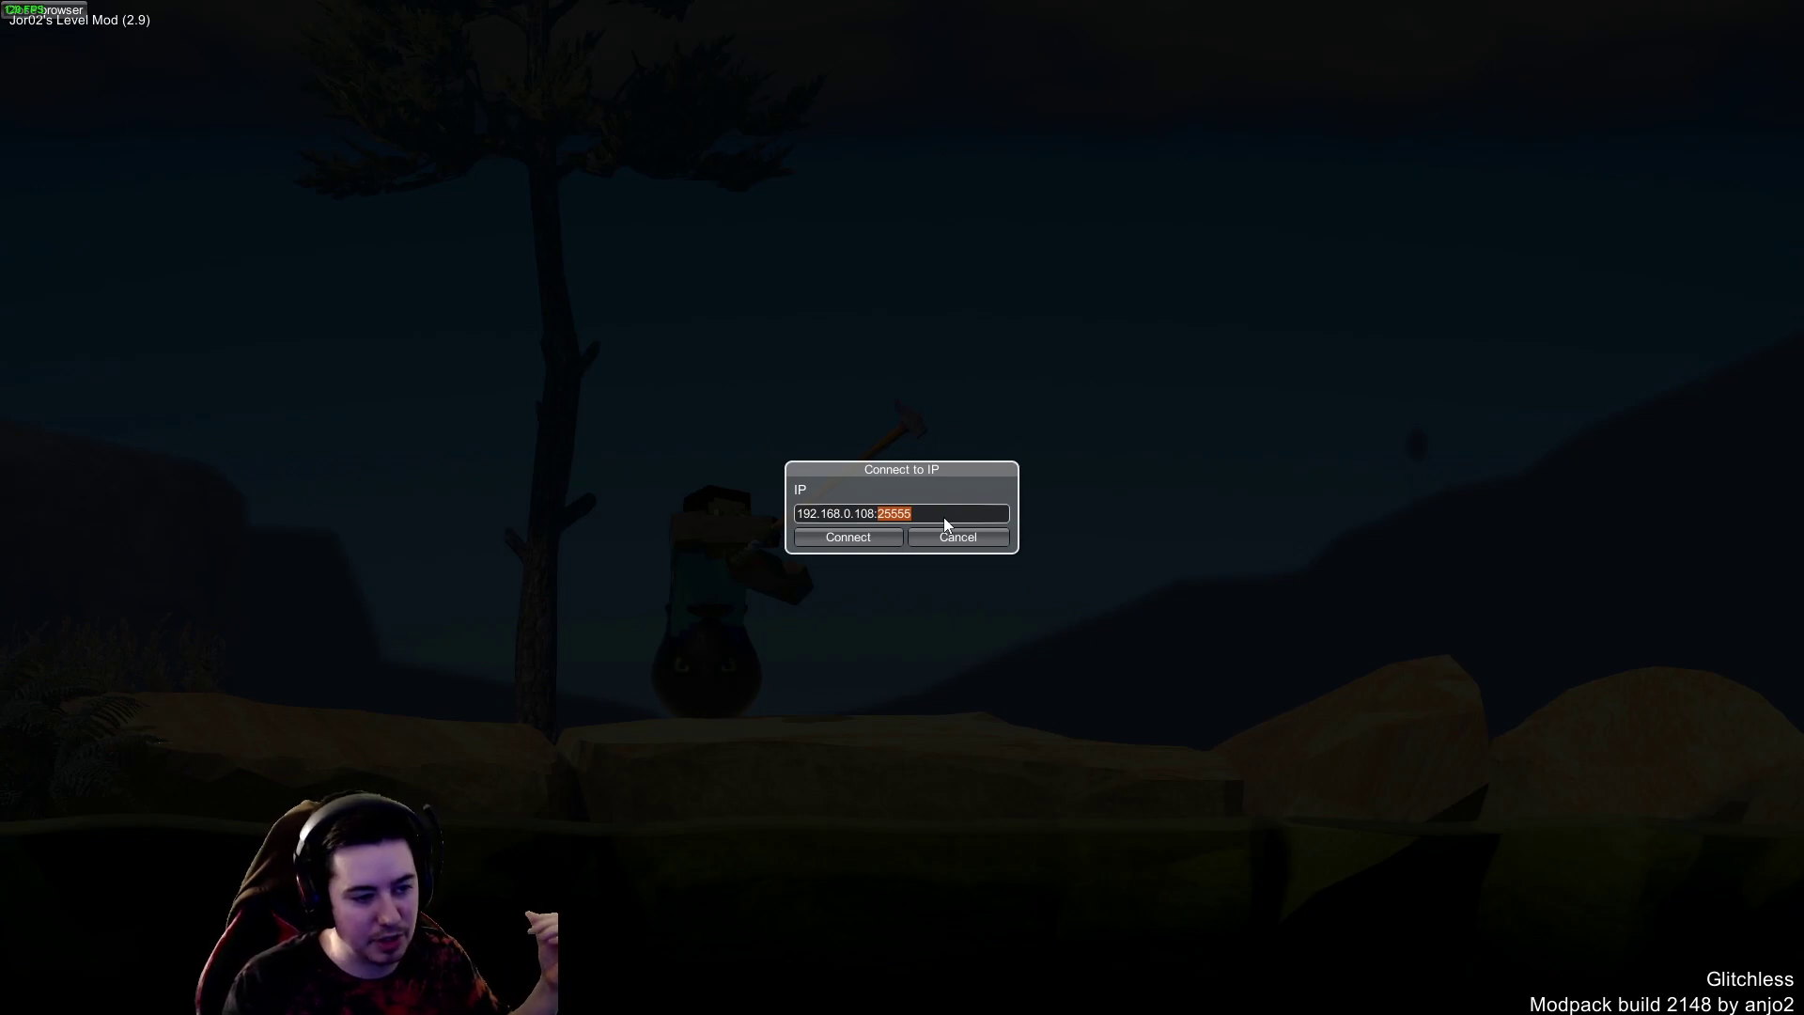
key("Escape")
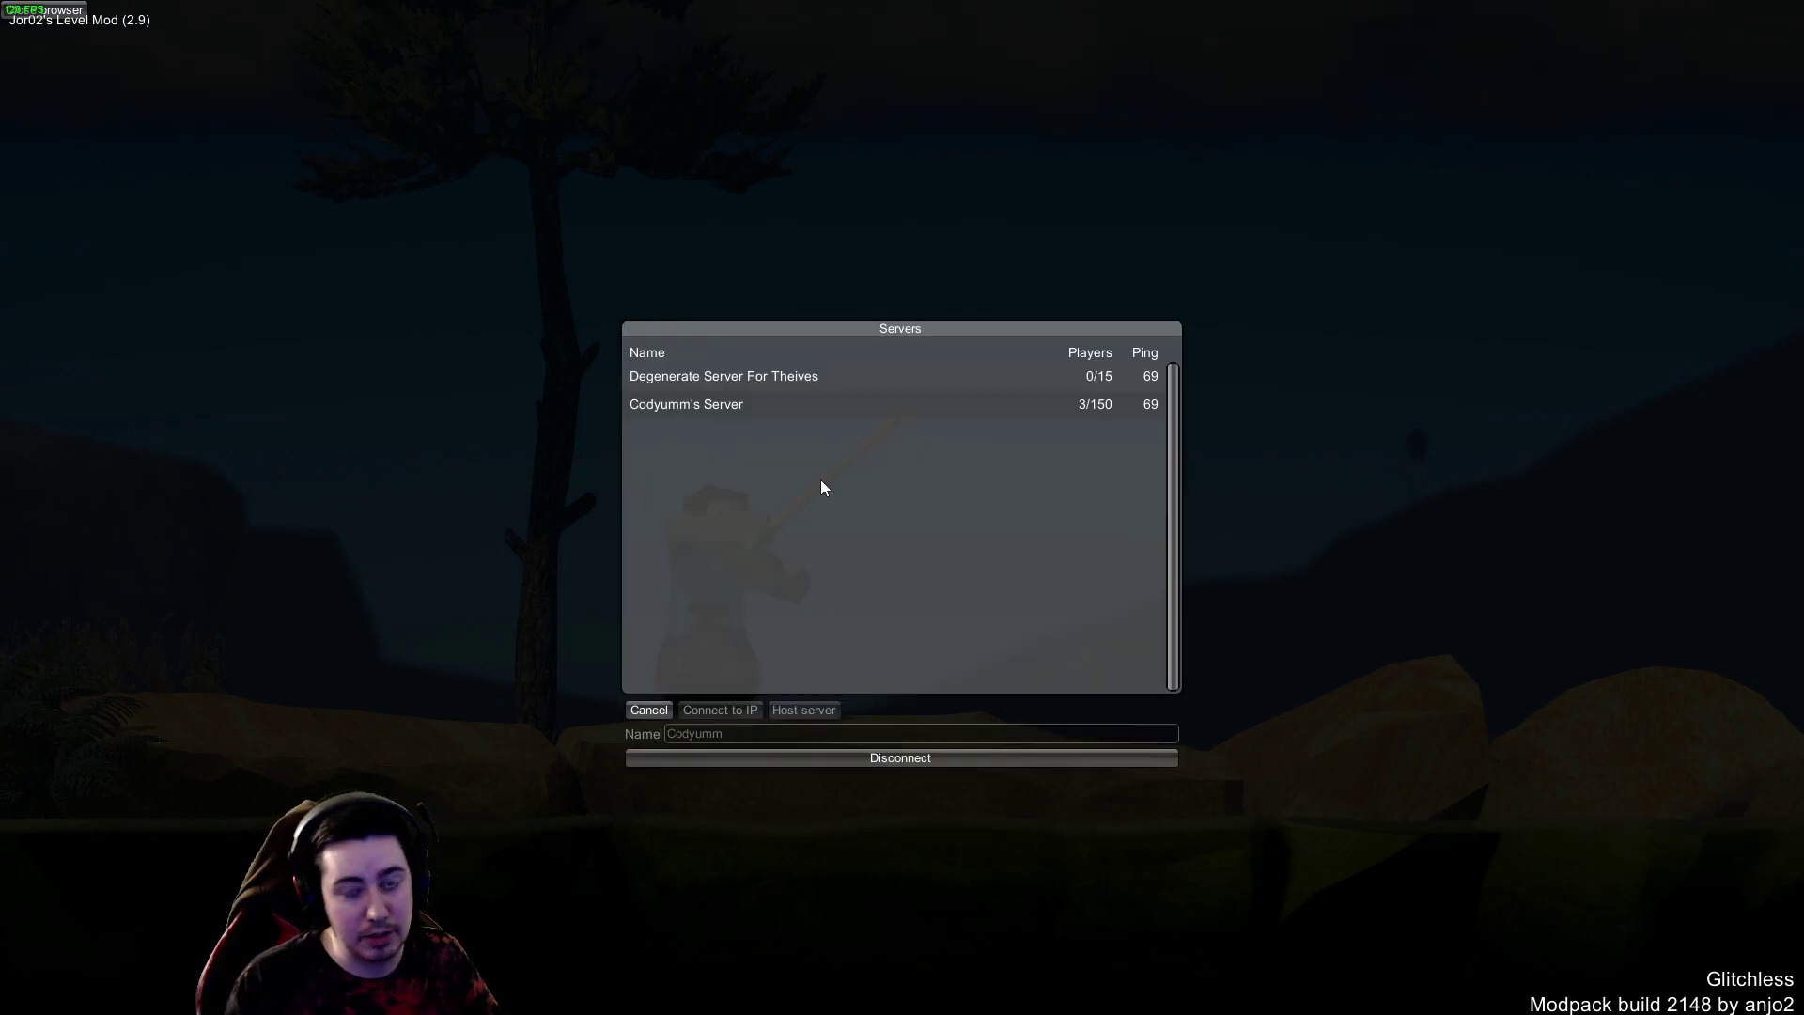
Step: Shut down the server by running exit in its console
key("alt+Tab")
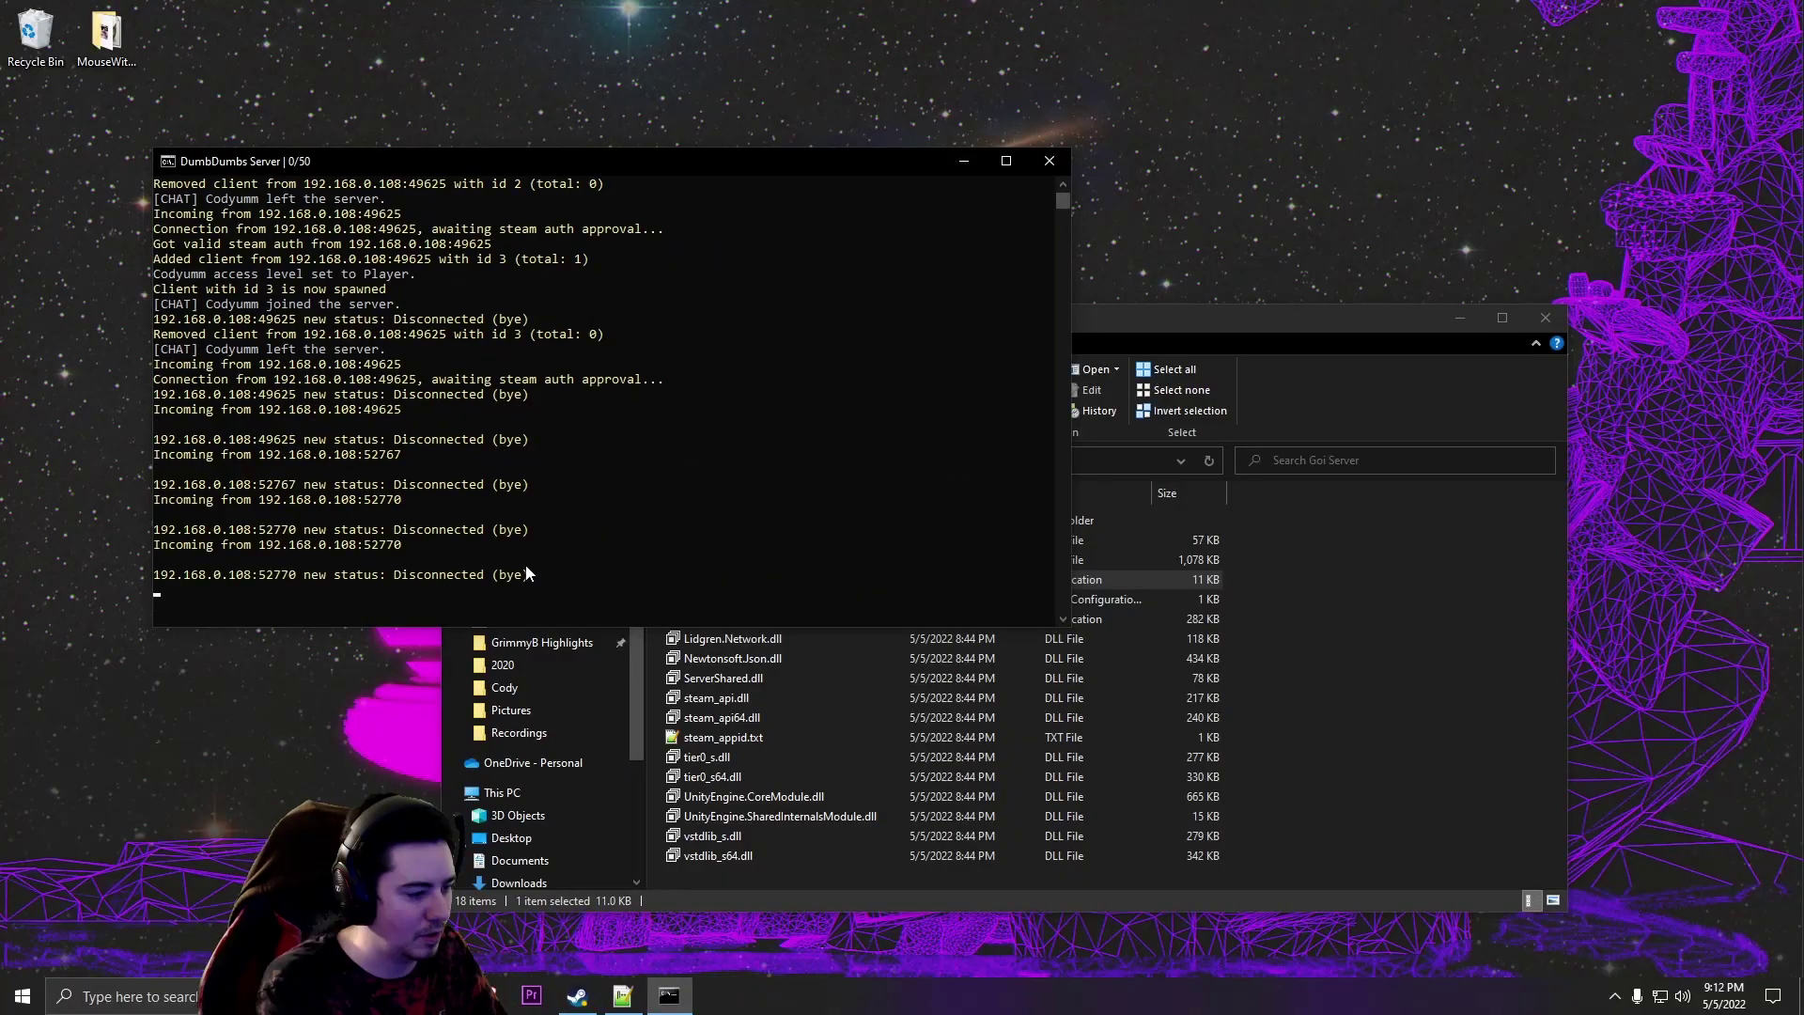
type("exit")
key("Return")
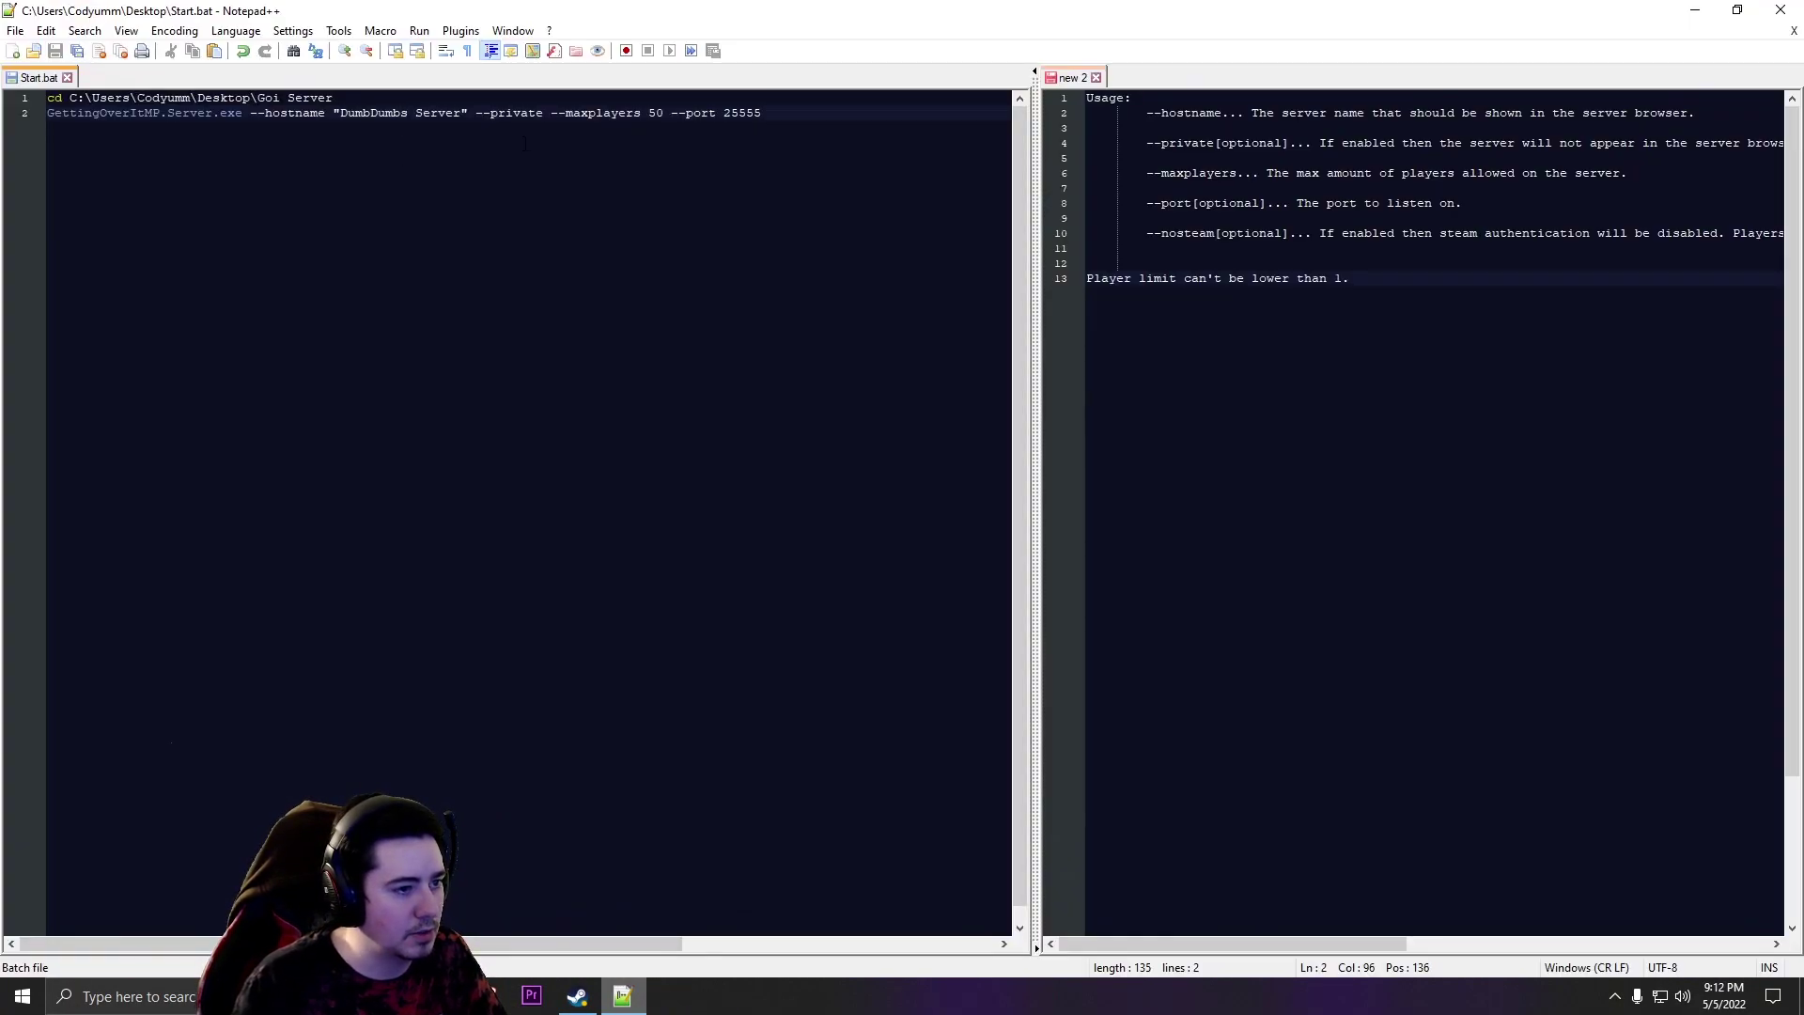
Step: Remove --private from the launch line and change --maxplayers from 50 to 25
left_click_drag(543, 113, 481, 113)
key("BackSpace")
key("BackSpace")
double_click(578, 113)
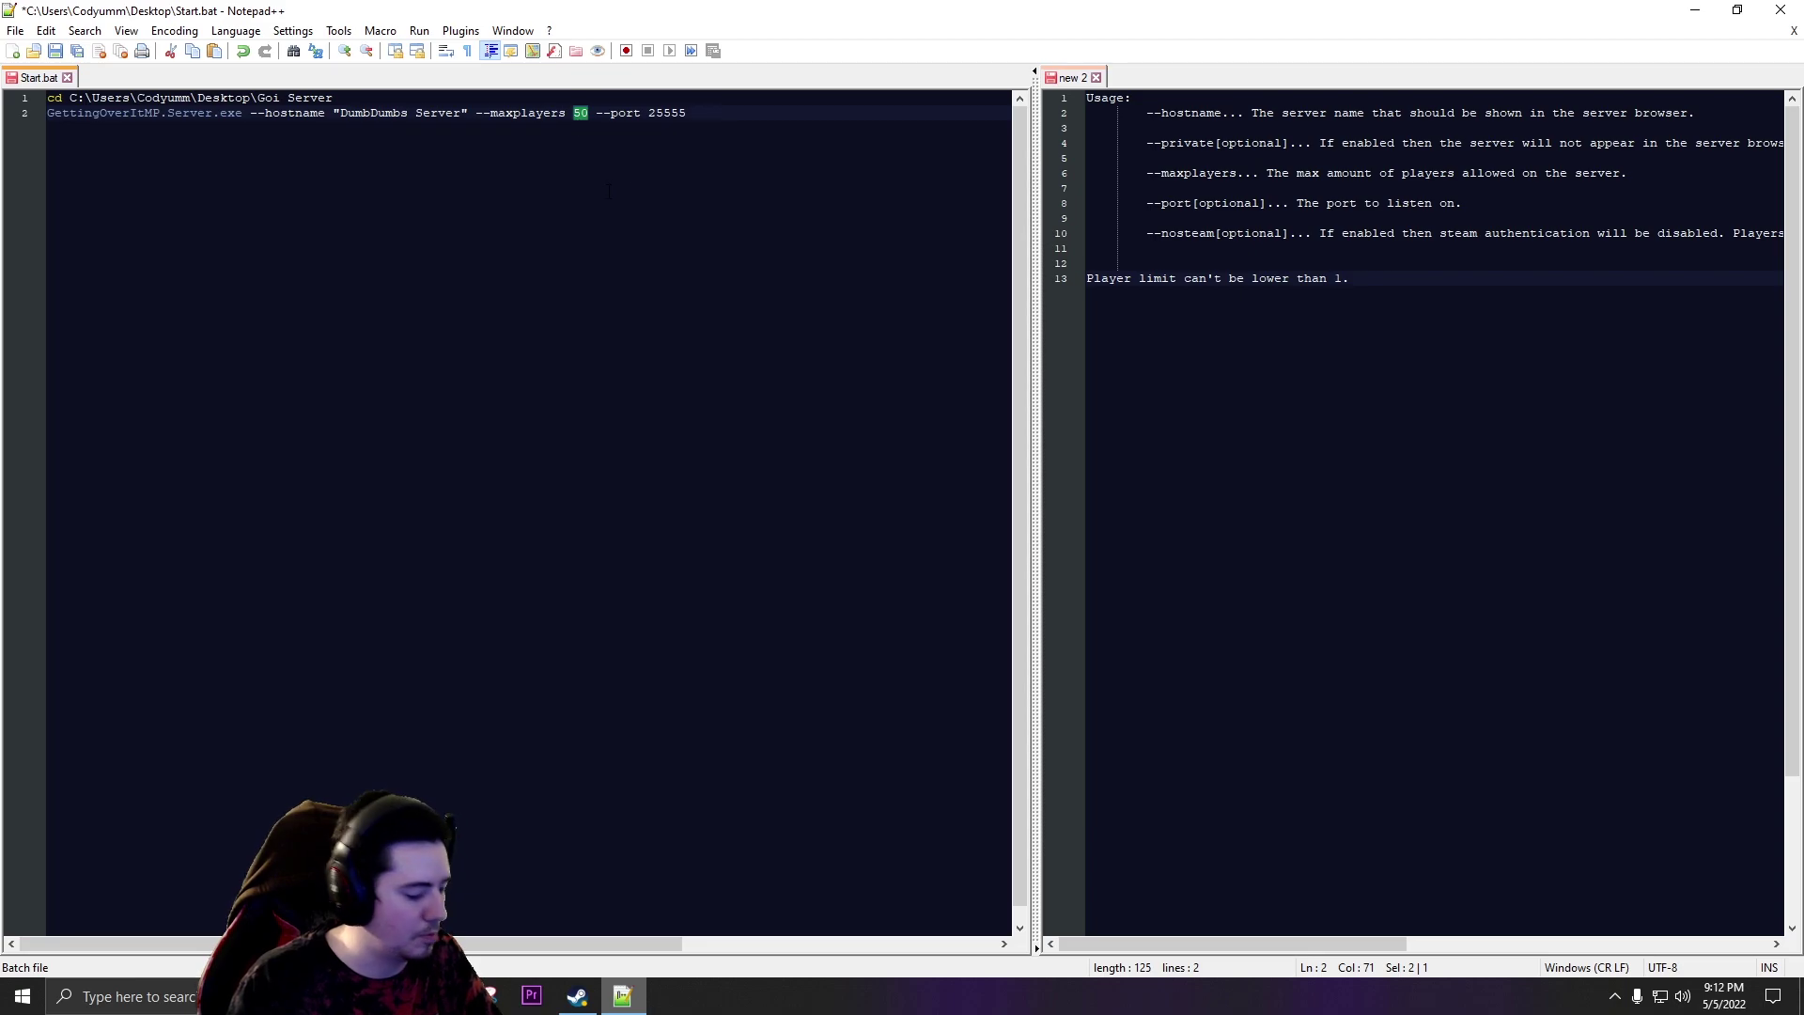
type("25")
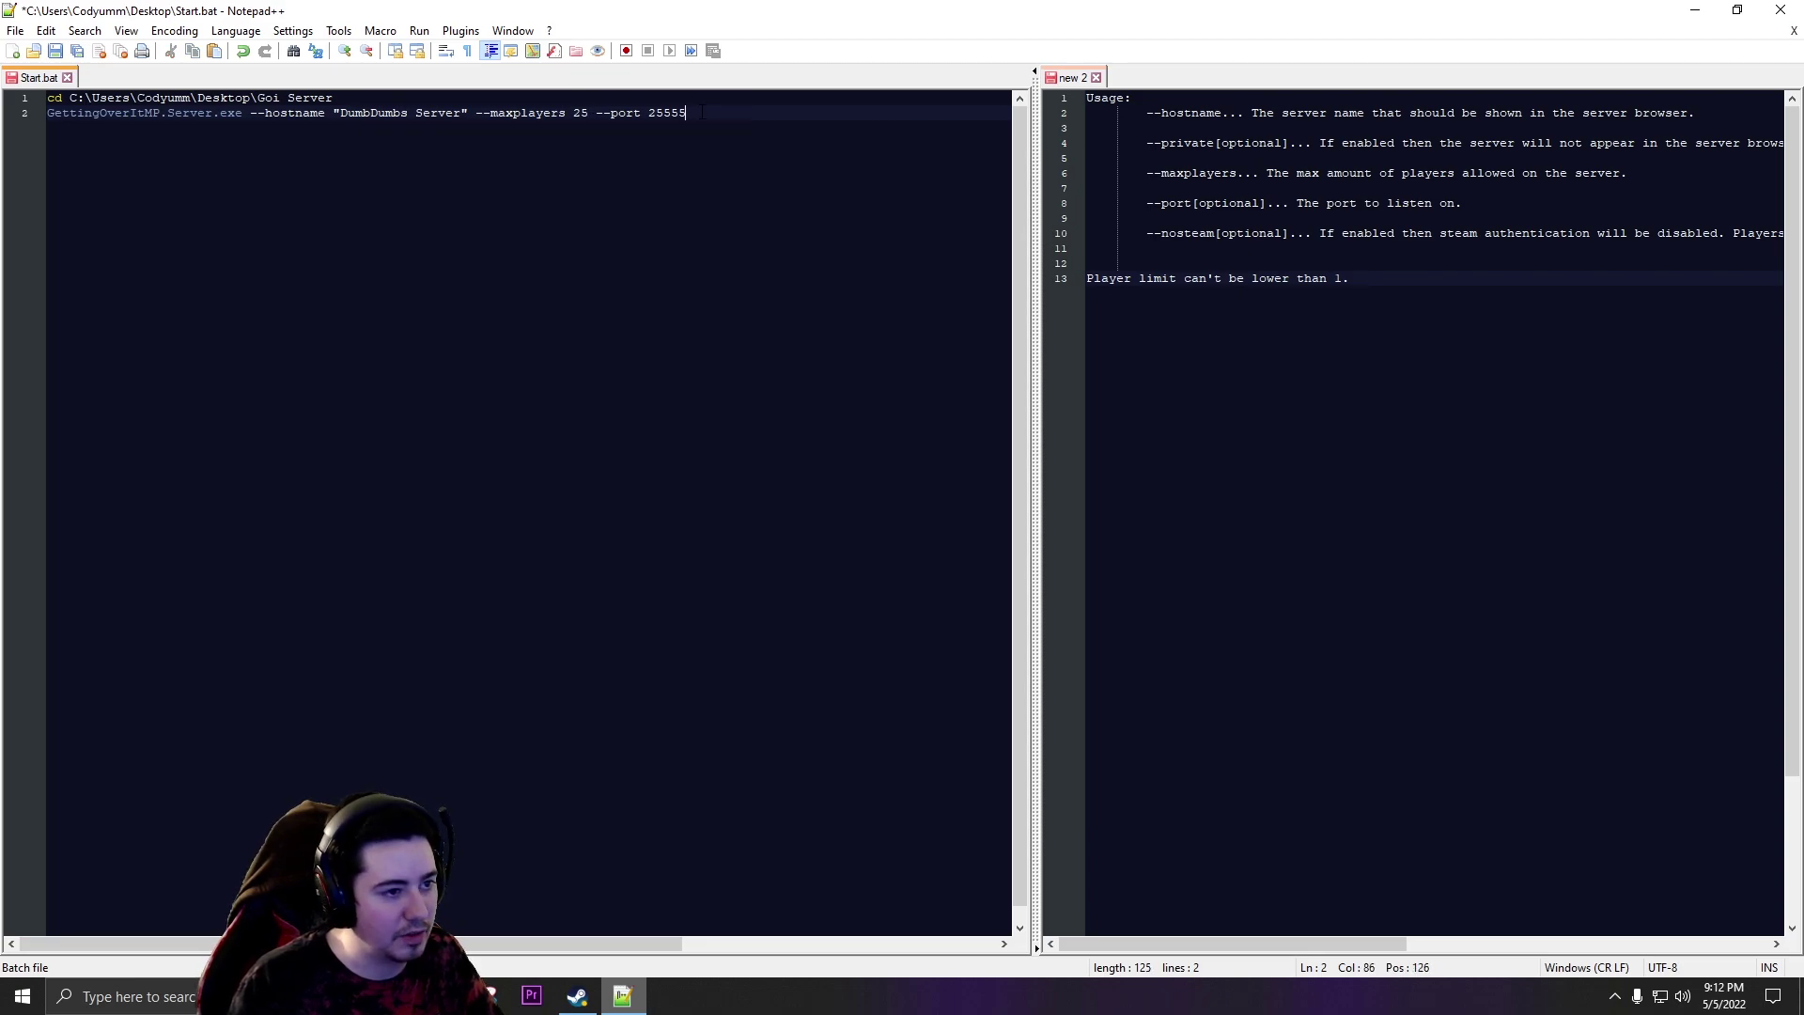
Step: Save the edited launcher as StartPublic.bat, retrying after the file-already-open error
key("ctrl+alt+s")
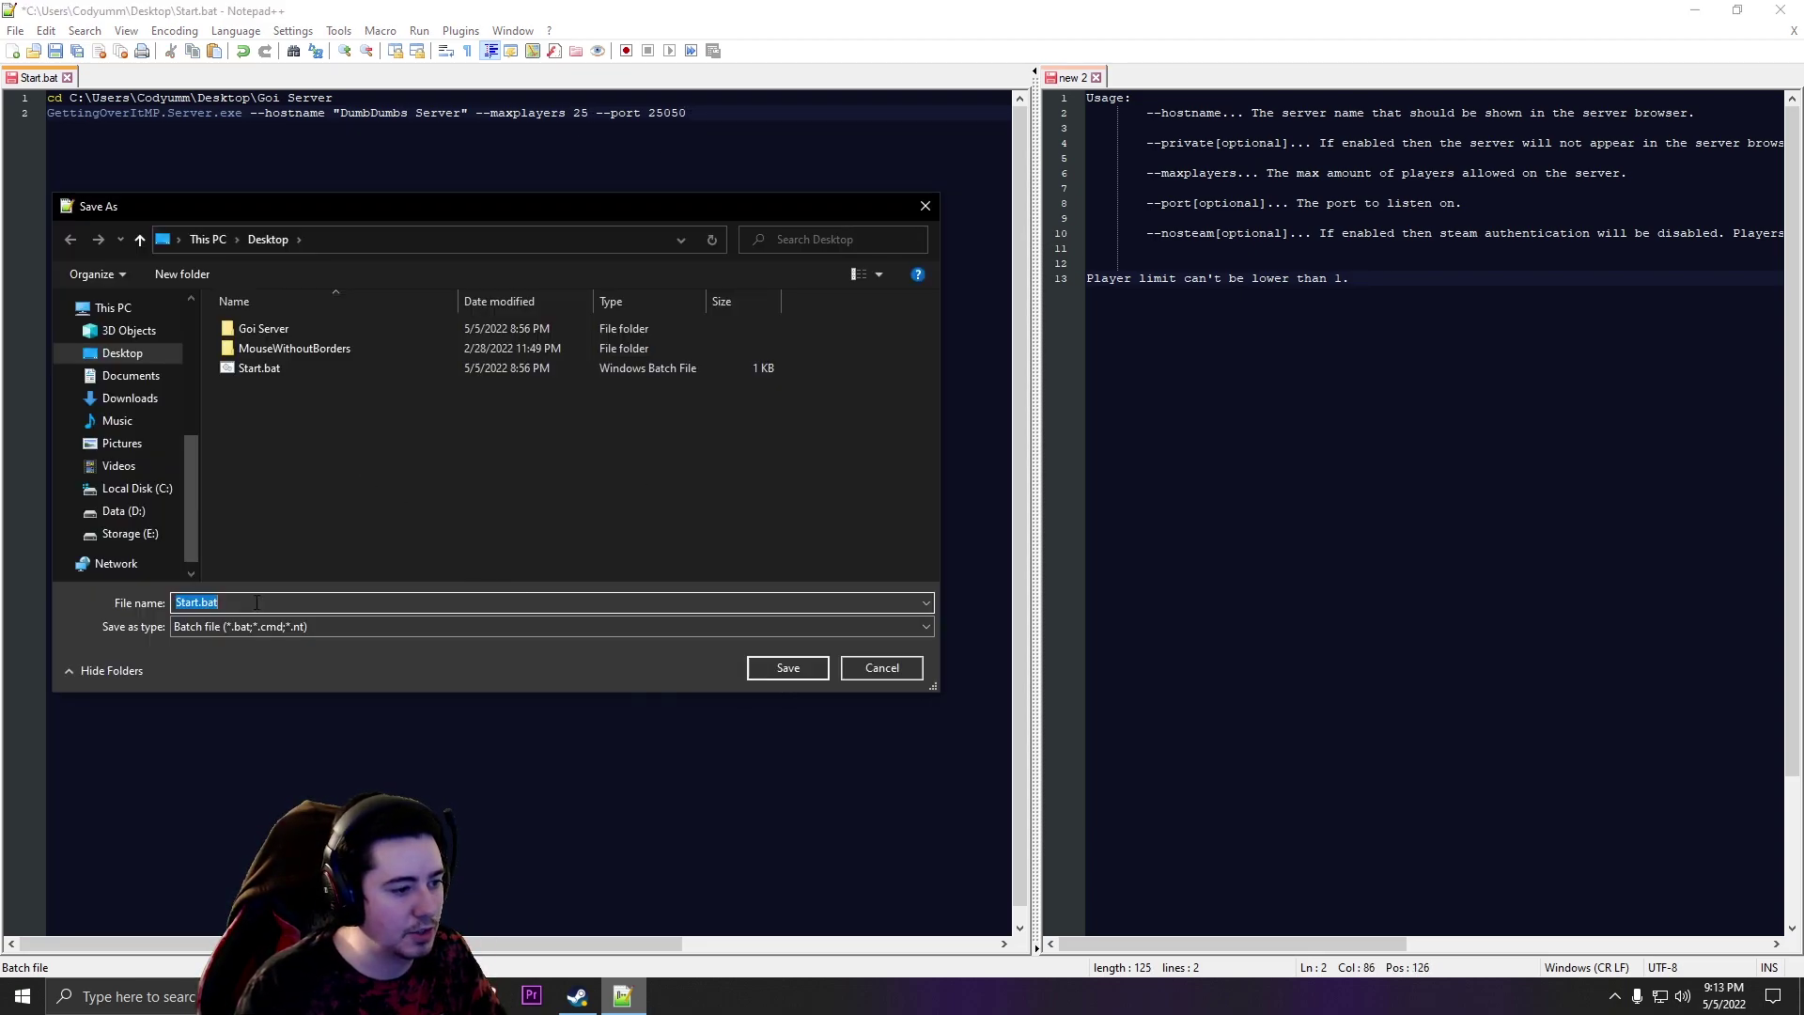
left_click(790, 668)
left_click(965, 508)
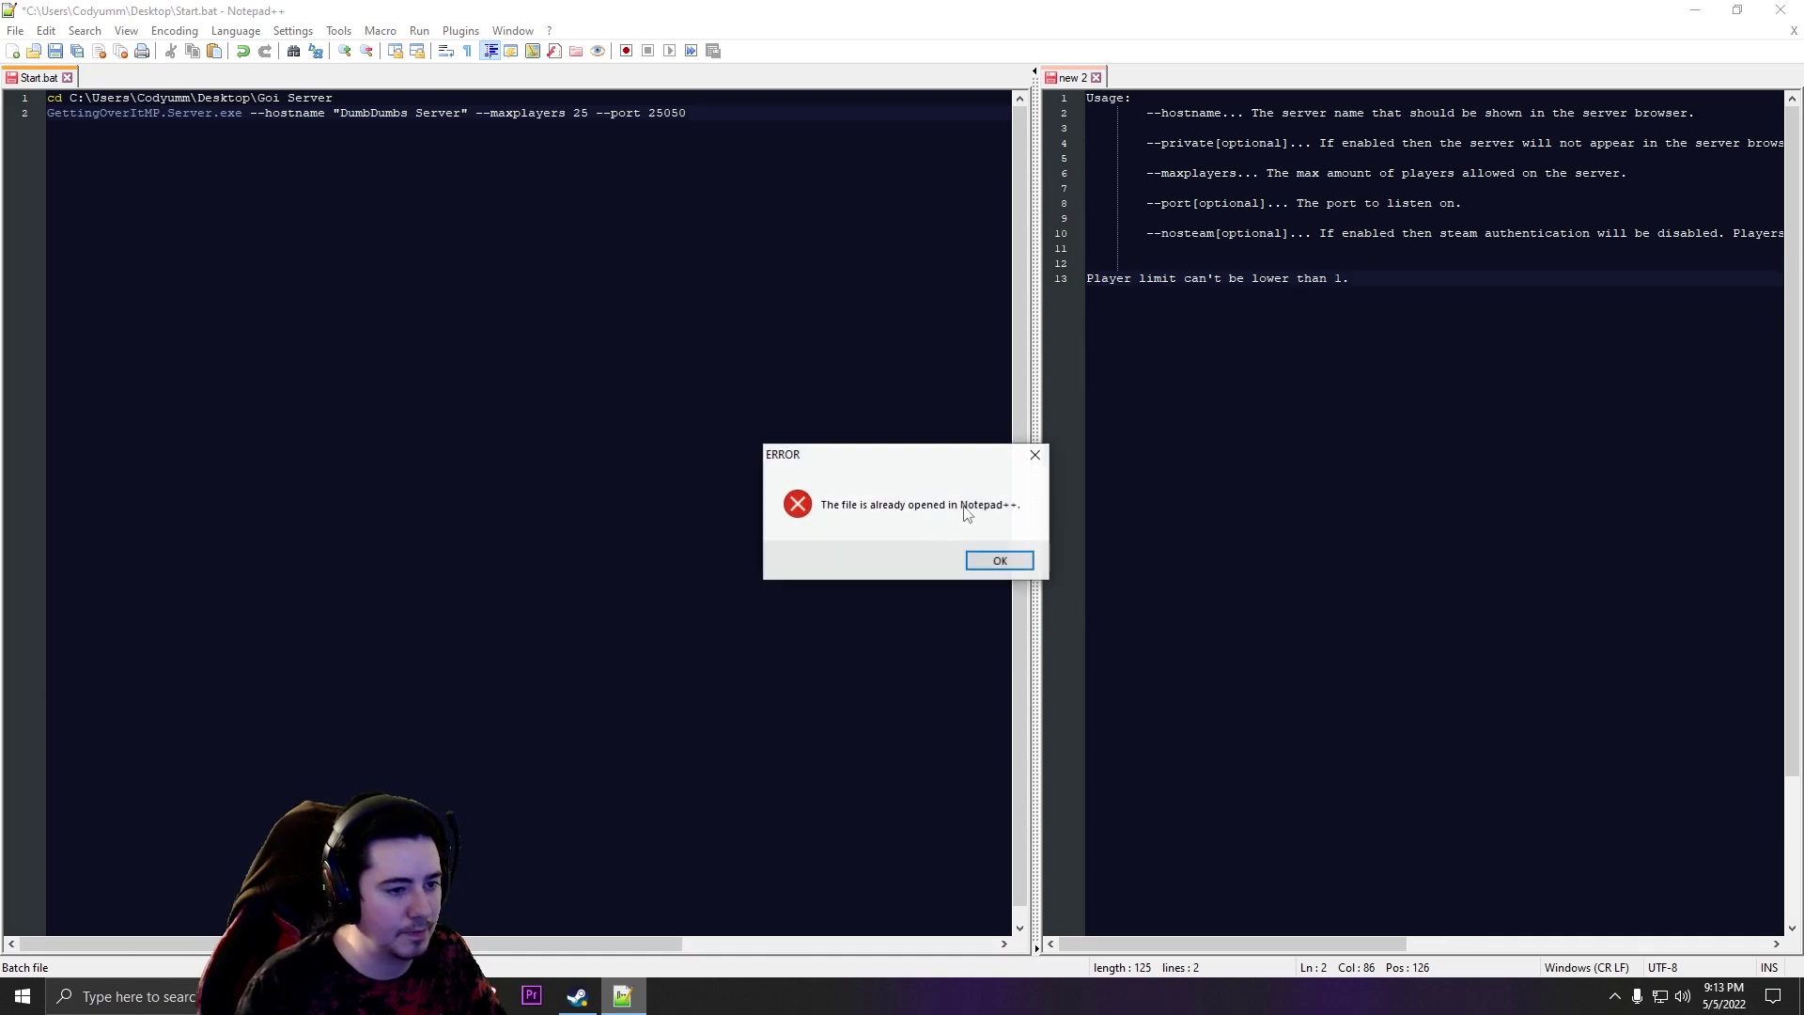
left_click(996, 562)
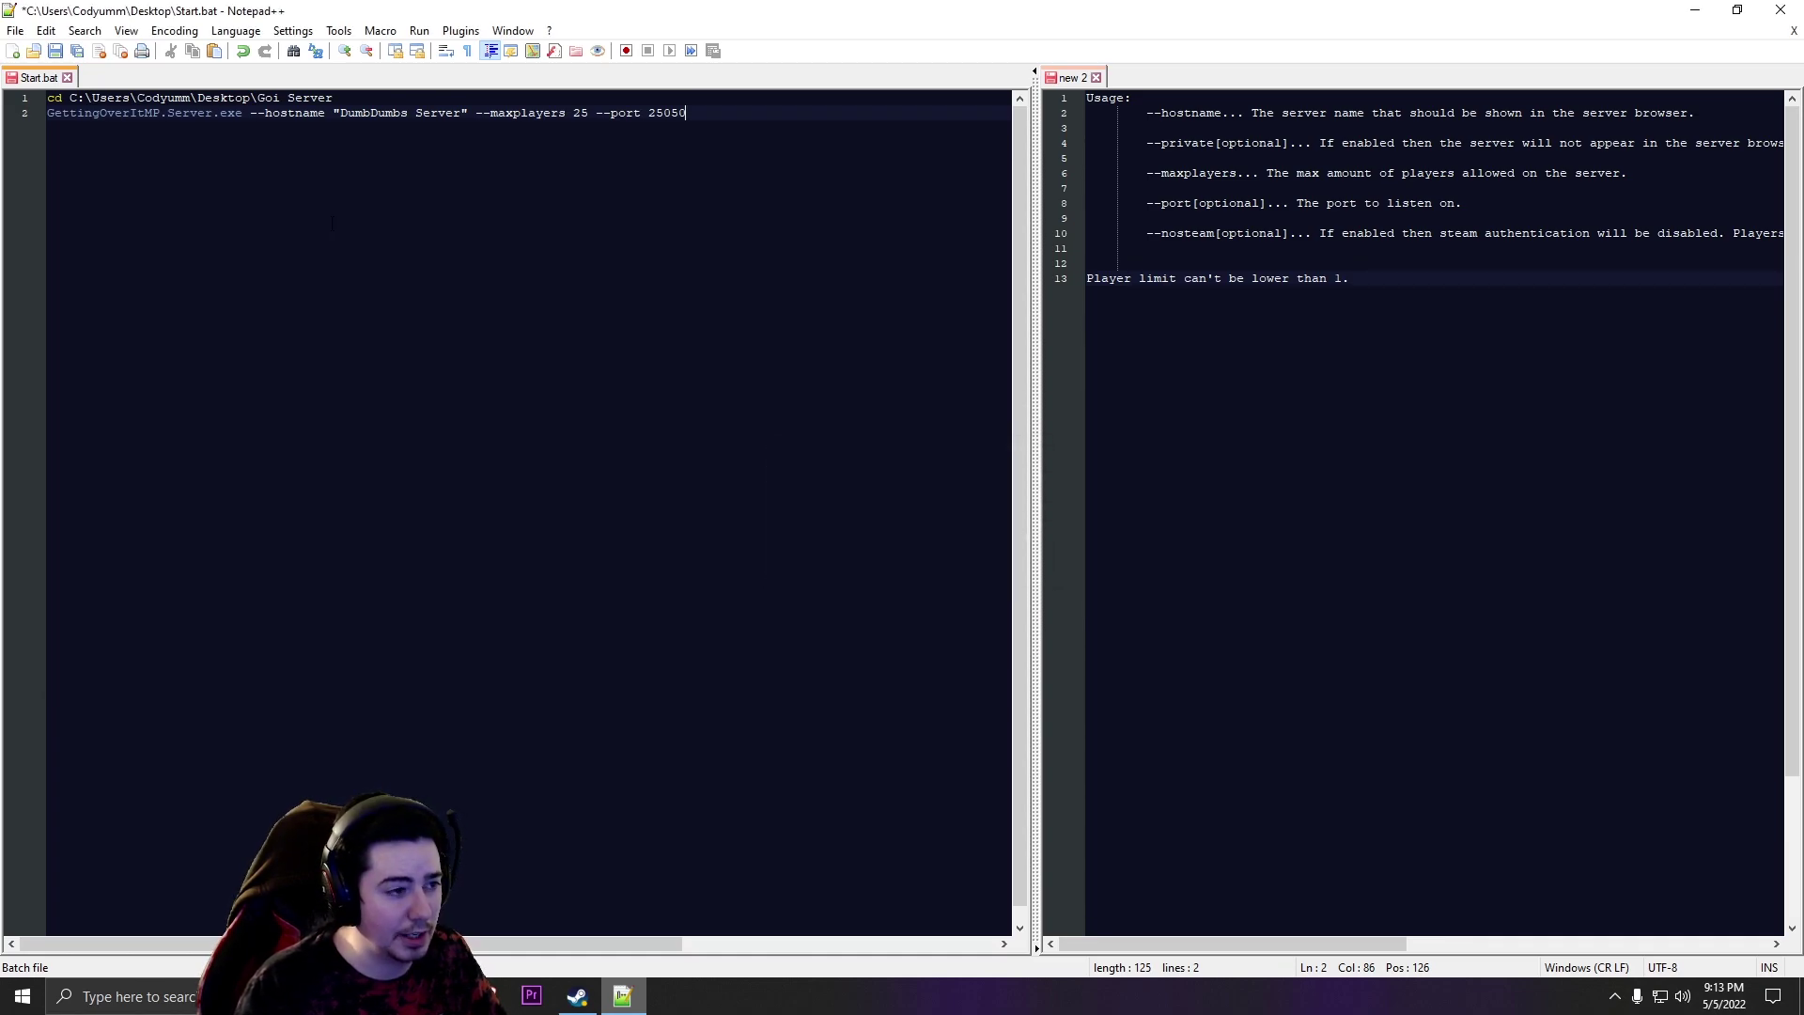
key("ctrl+alt+s")
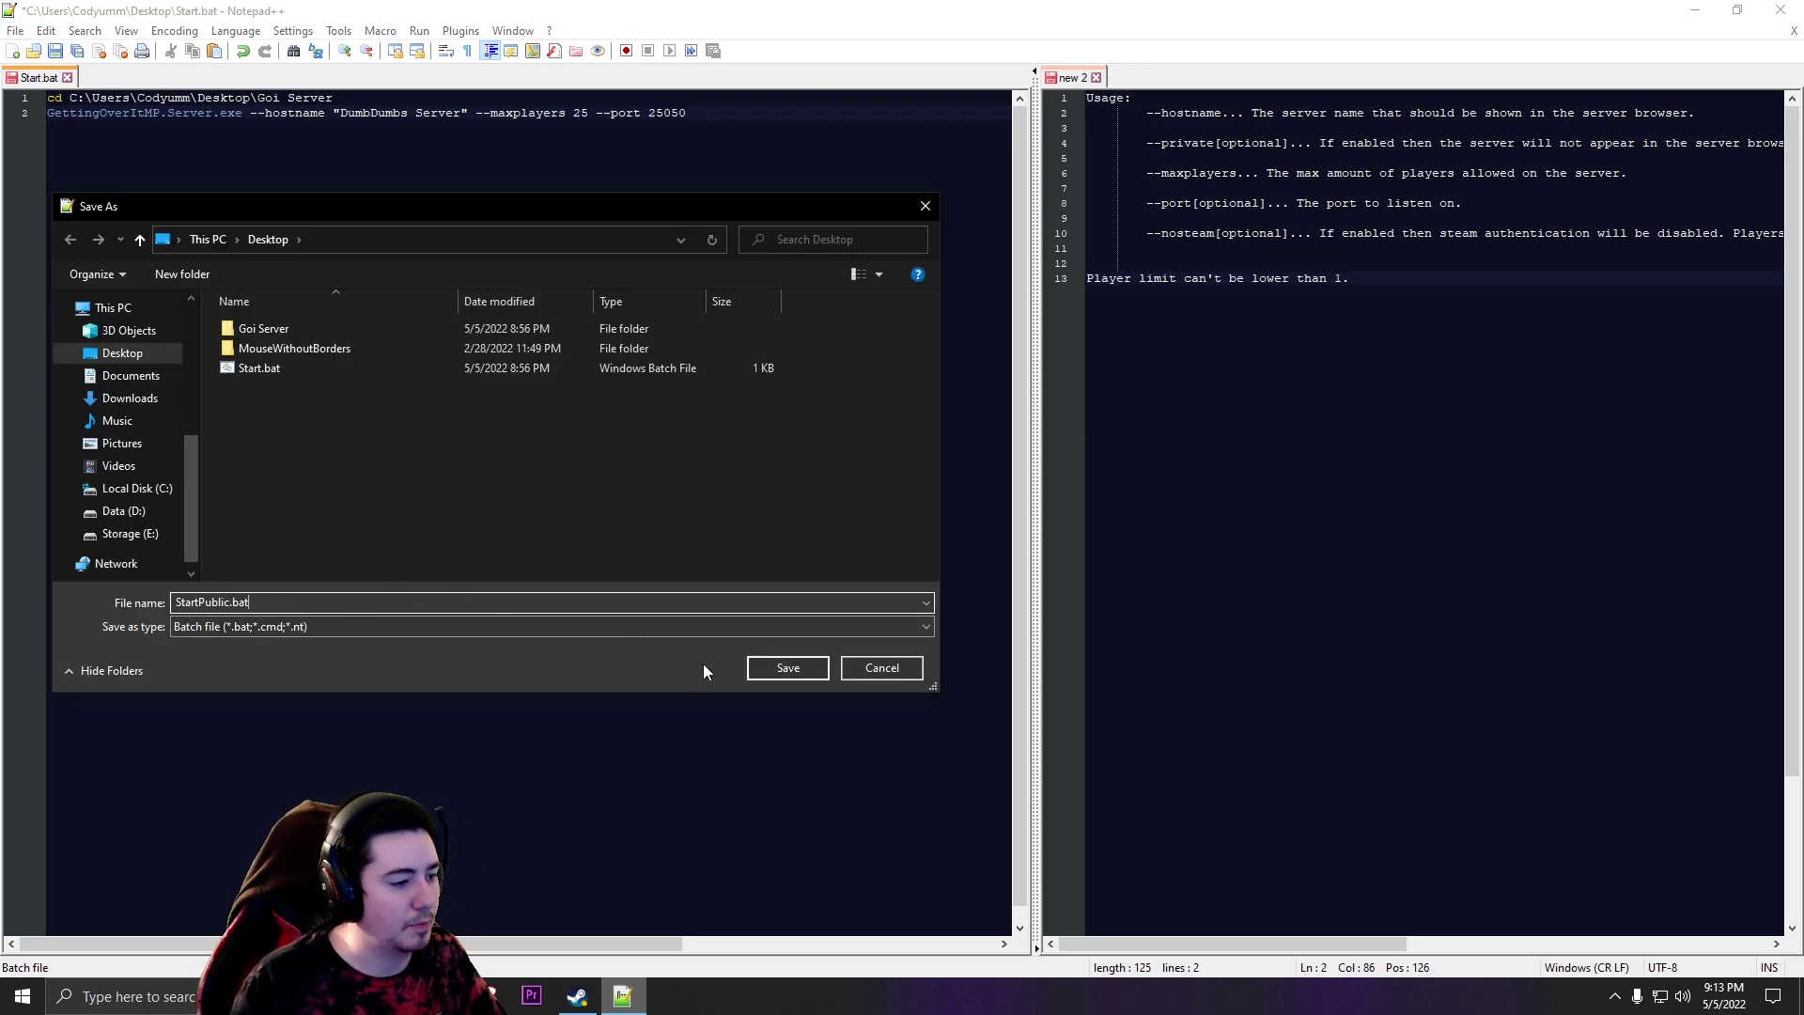
left_click(789, 668)
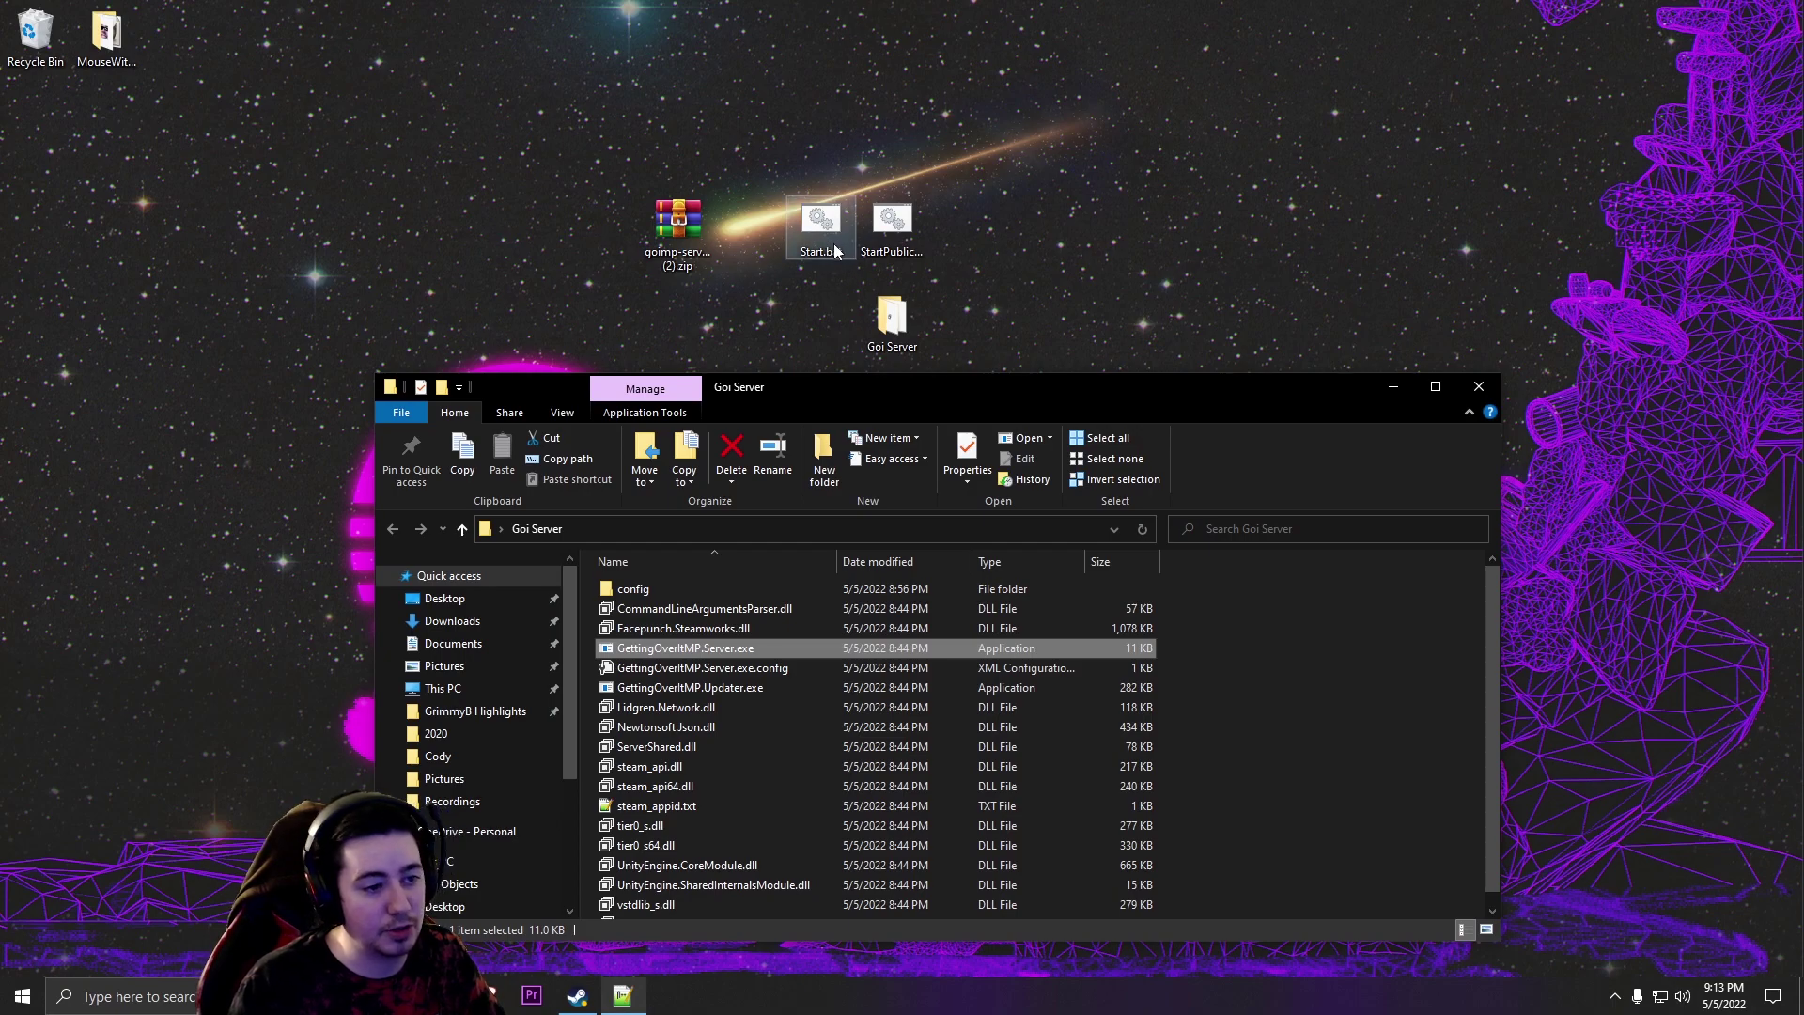
Step: Compare Start.bat and StartPublic.bat on the desktop, then run StartPublic.bat
left_click(825, 228)
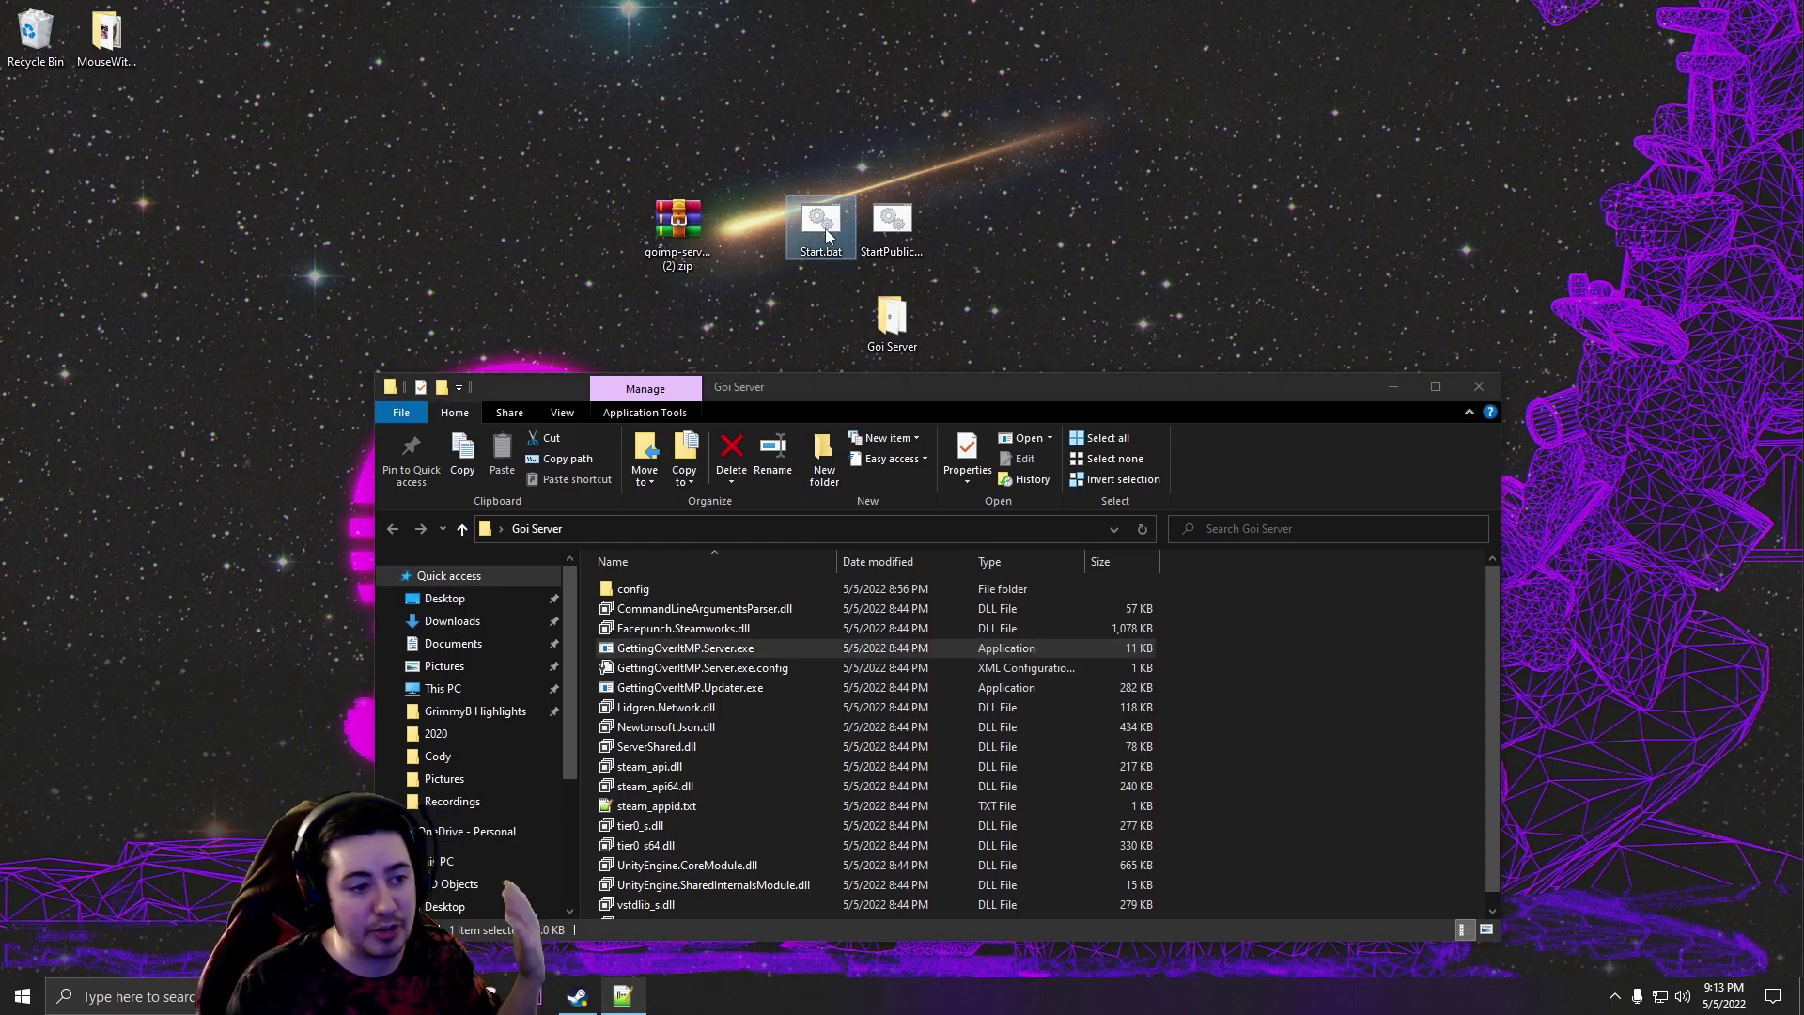
left_click(896, 221)
double_click(894, 221)
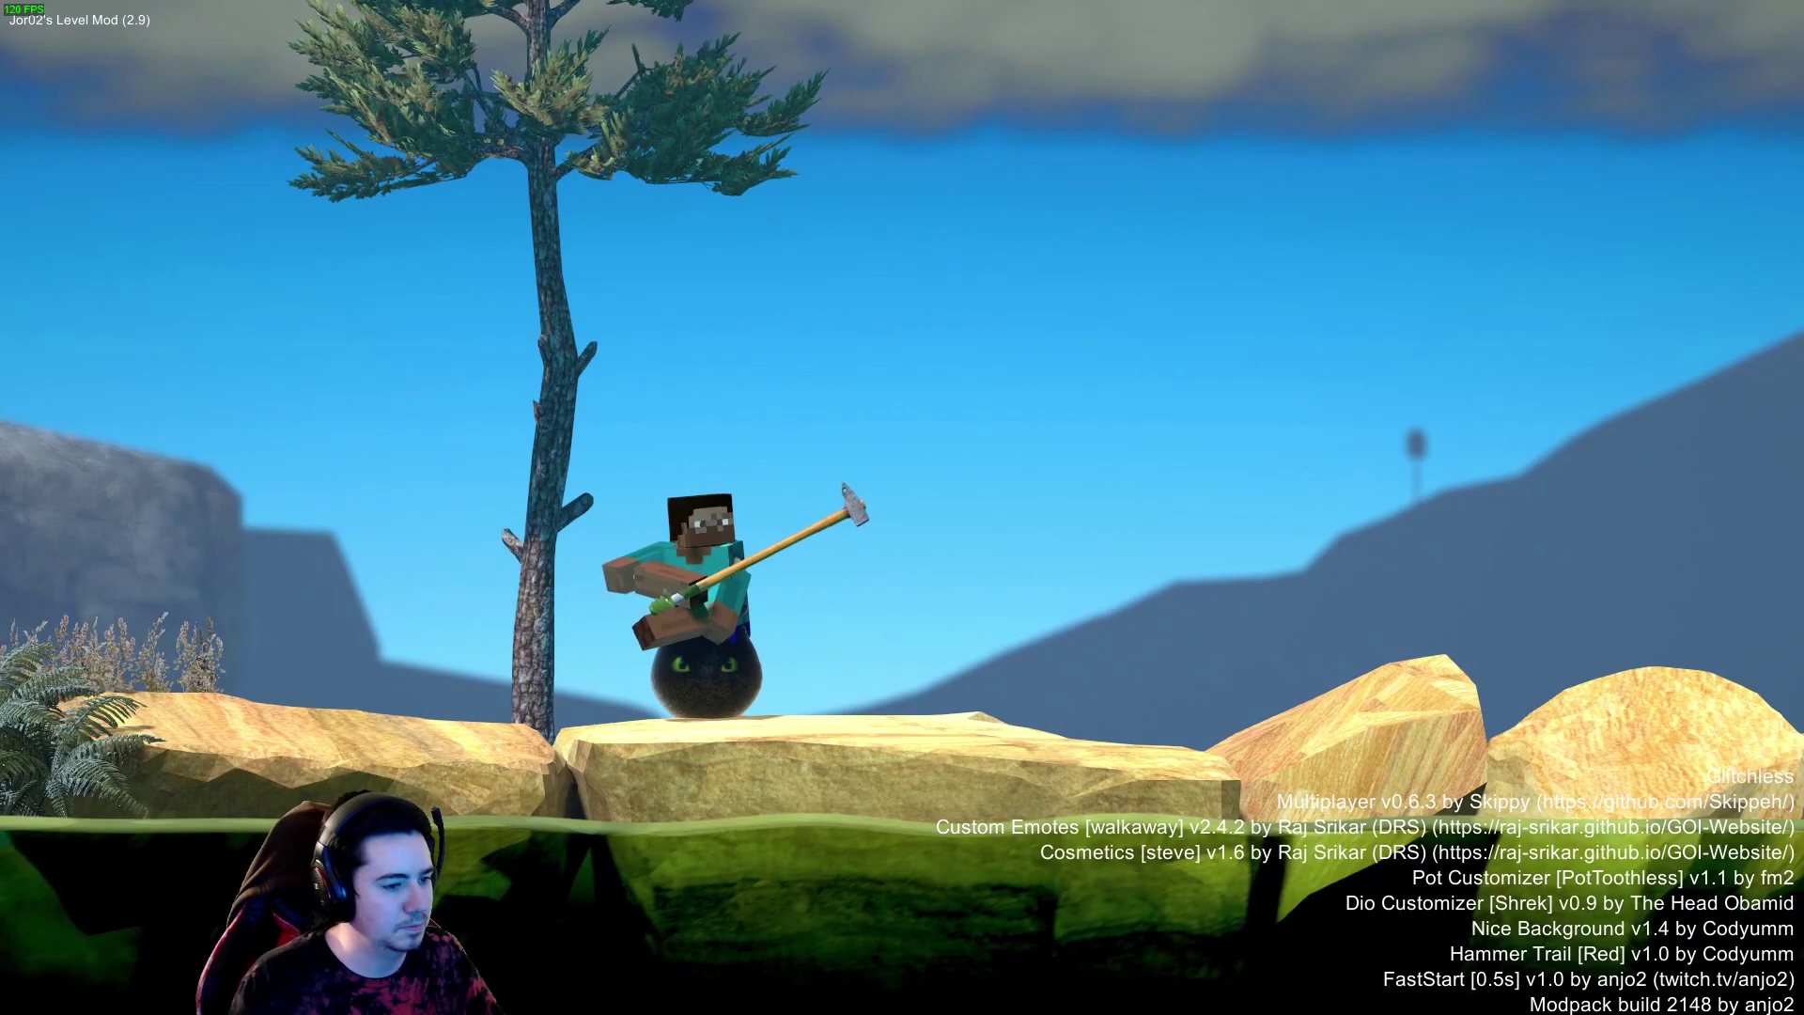
Step: From the game's pause menu, open the server browser and select the second listed server
key("Escape")
left_click(53, 11)
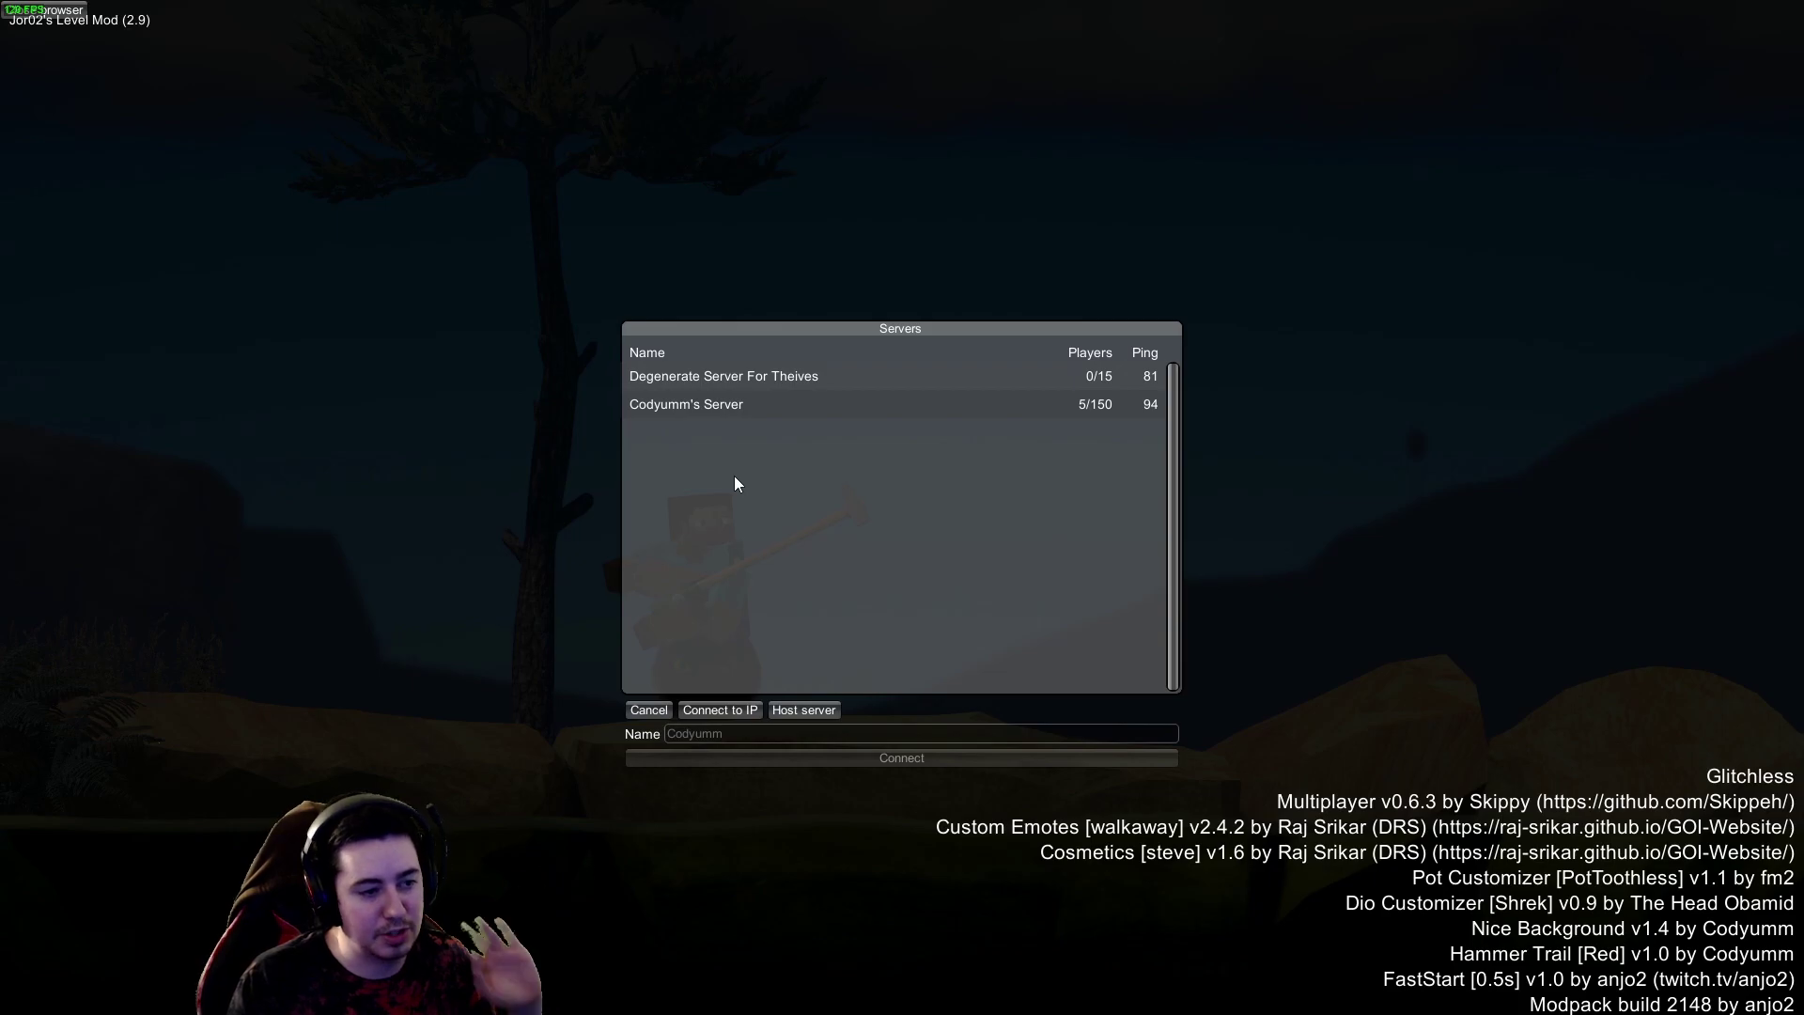
left_click(736, 407)
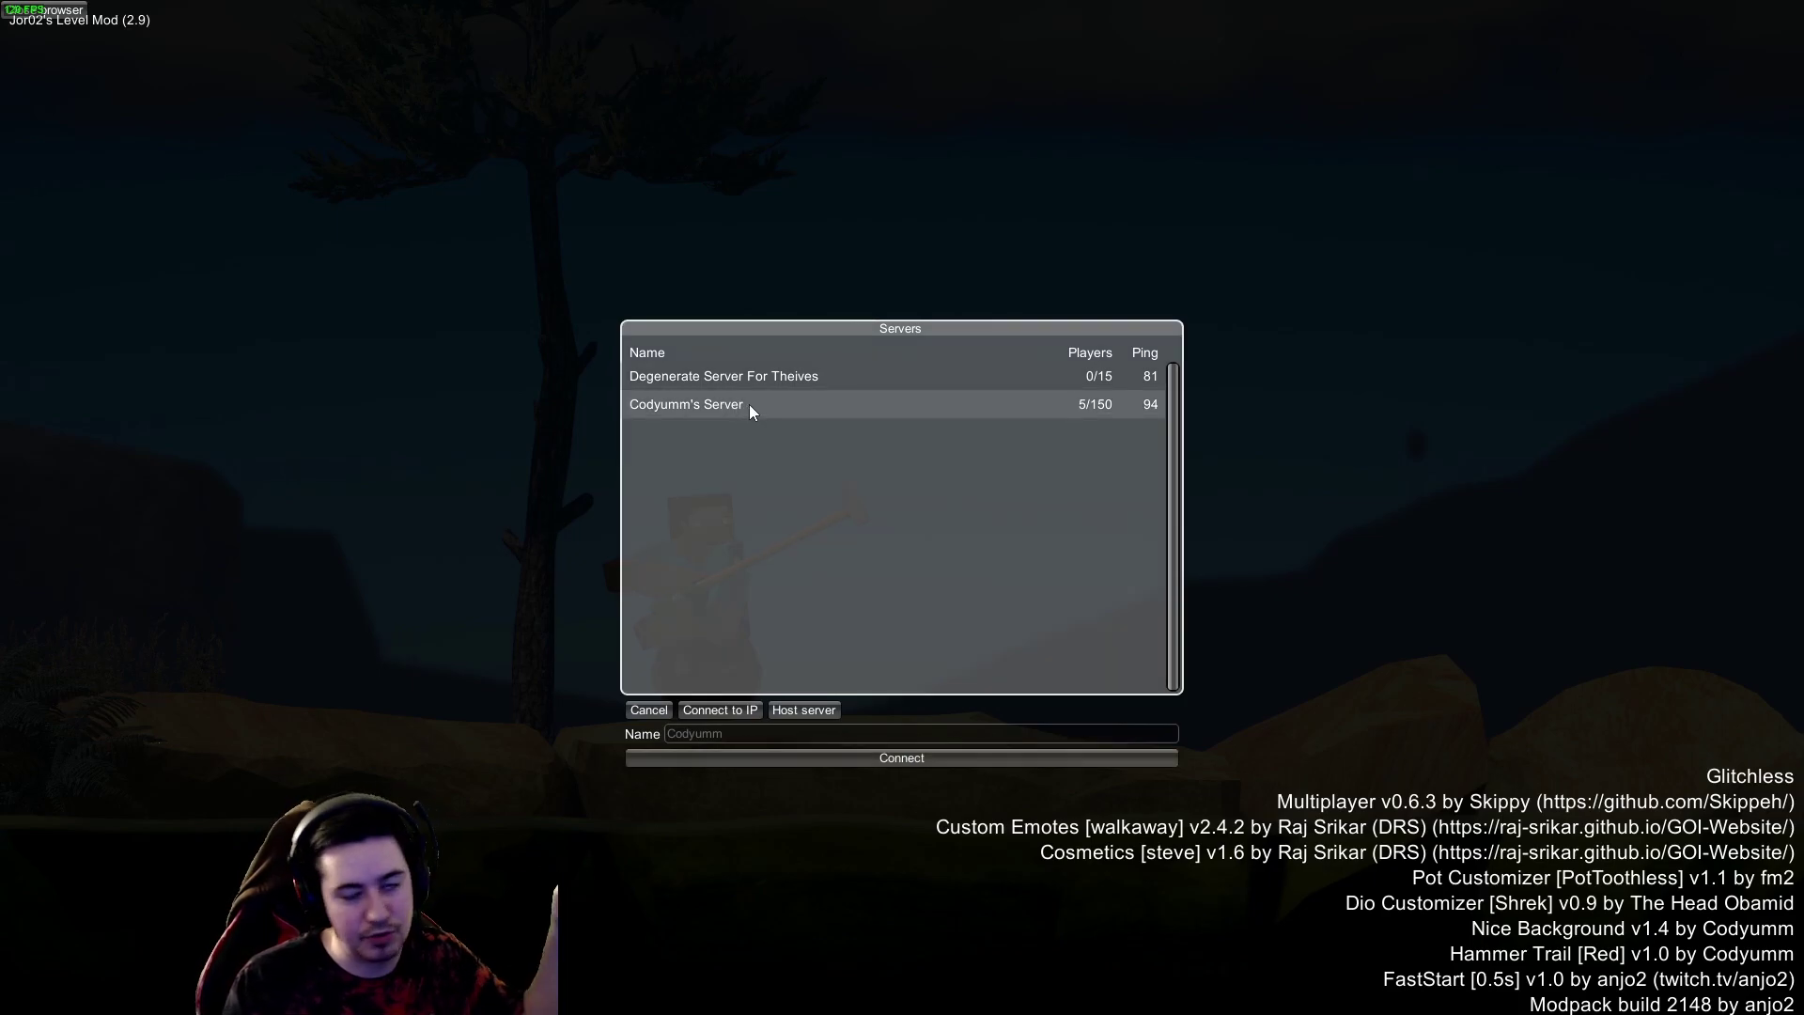
Step: Run help in the server console and make the console window slightly taller
key("alt+Tab")
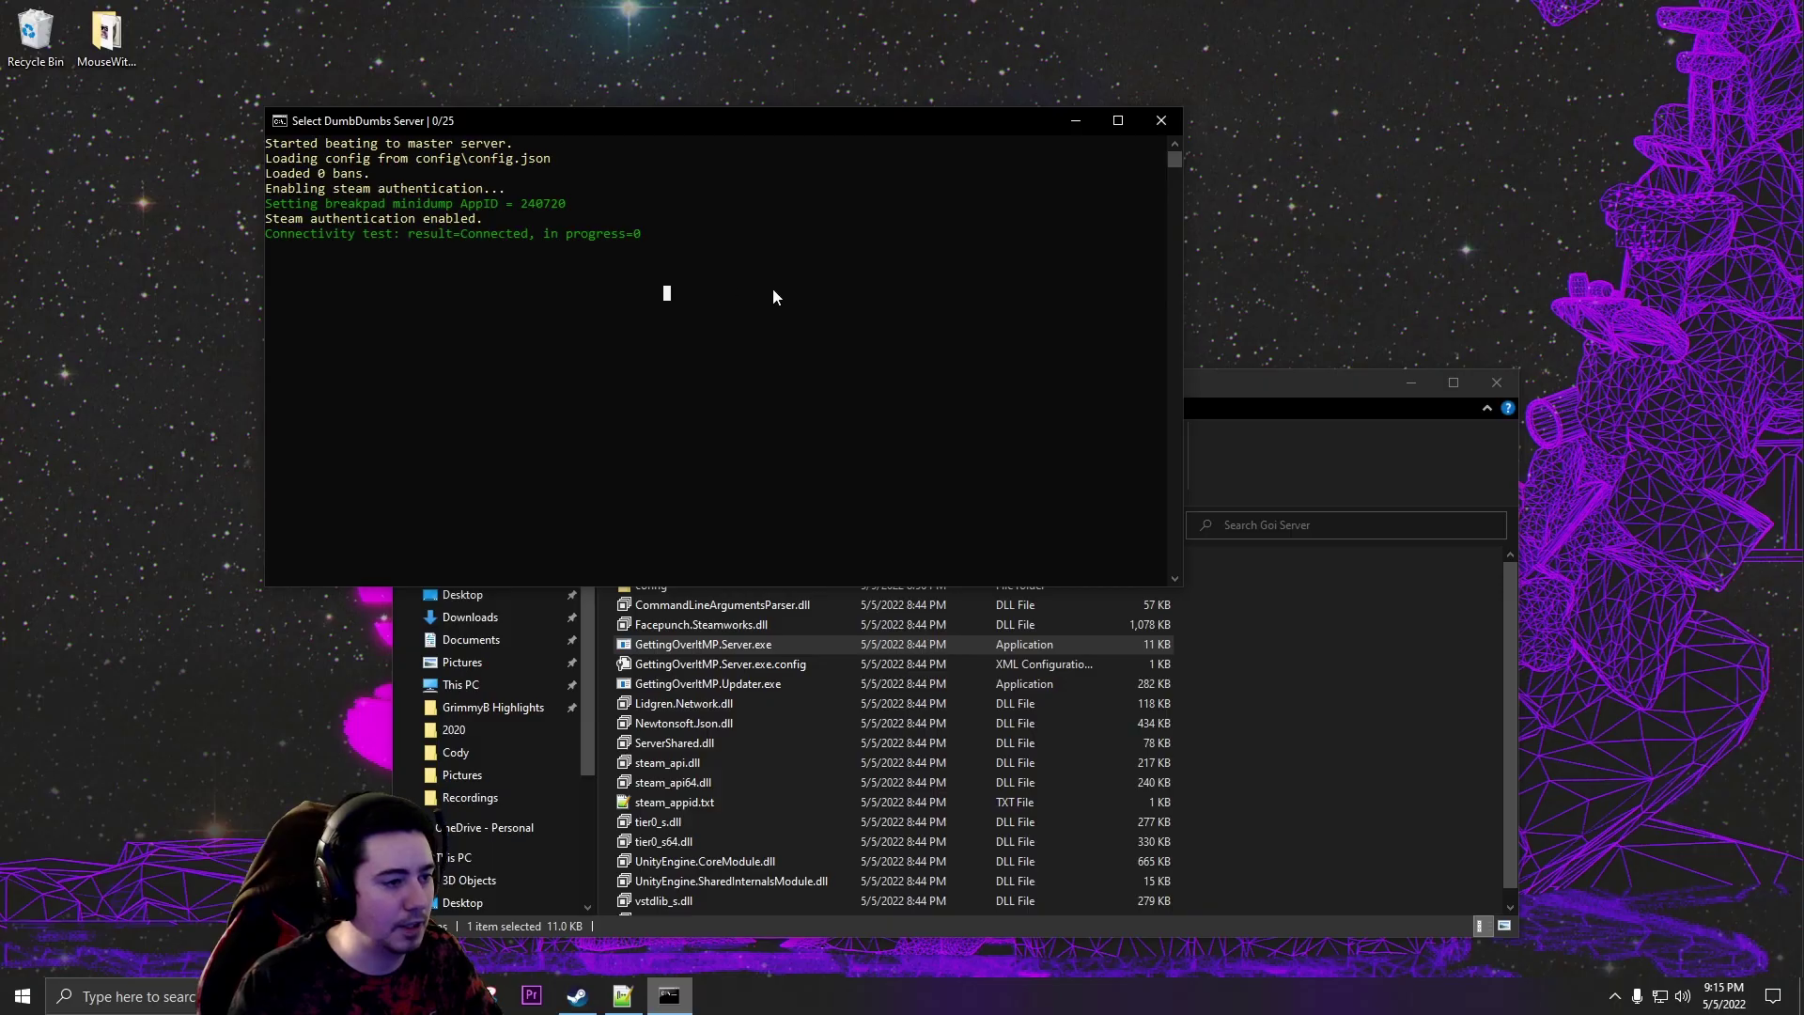
type("help")
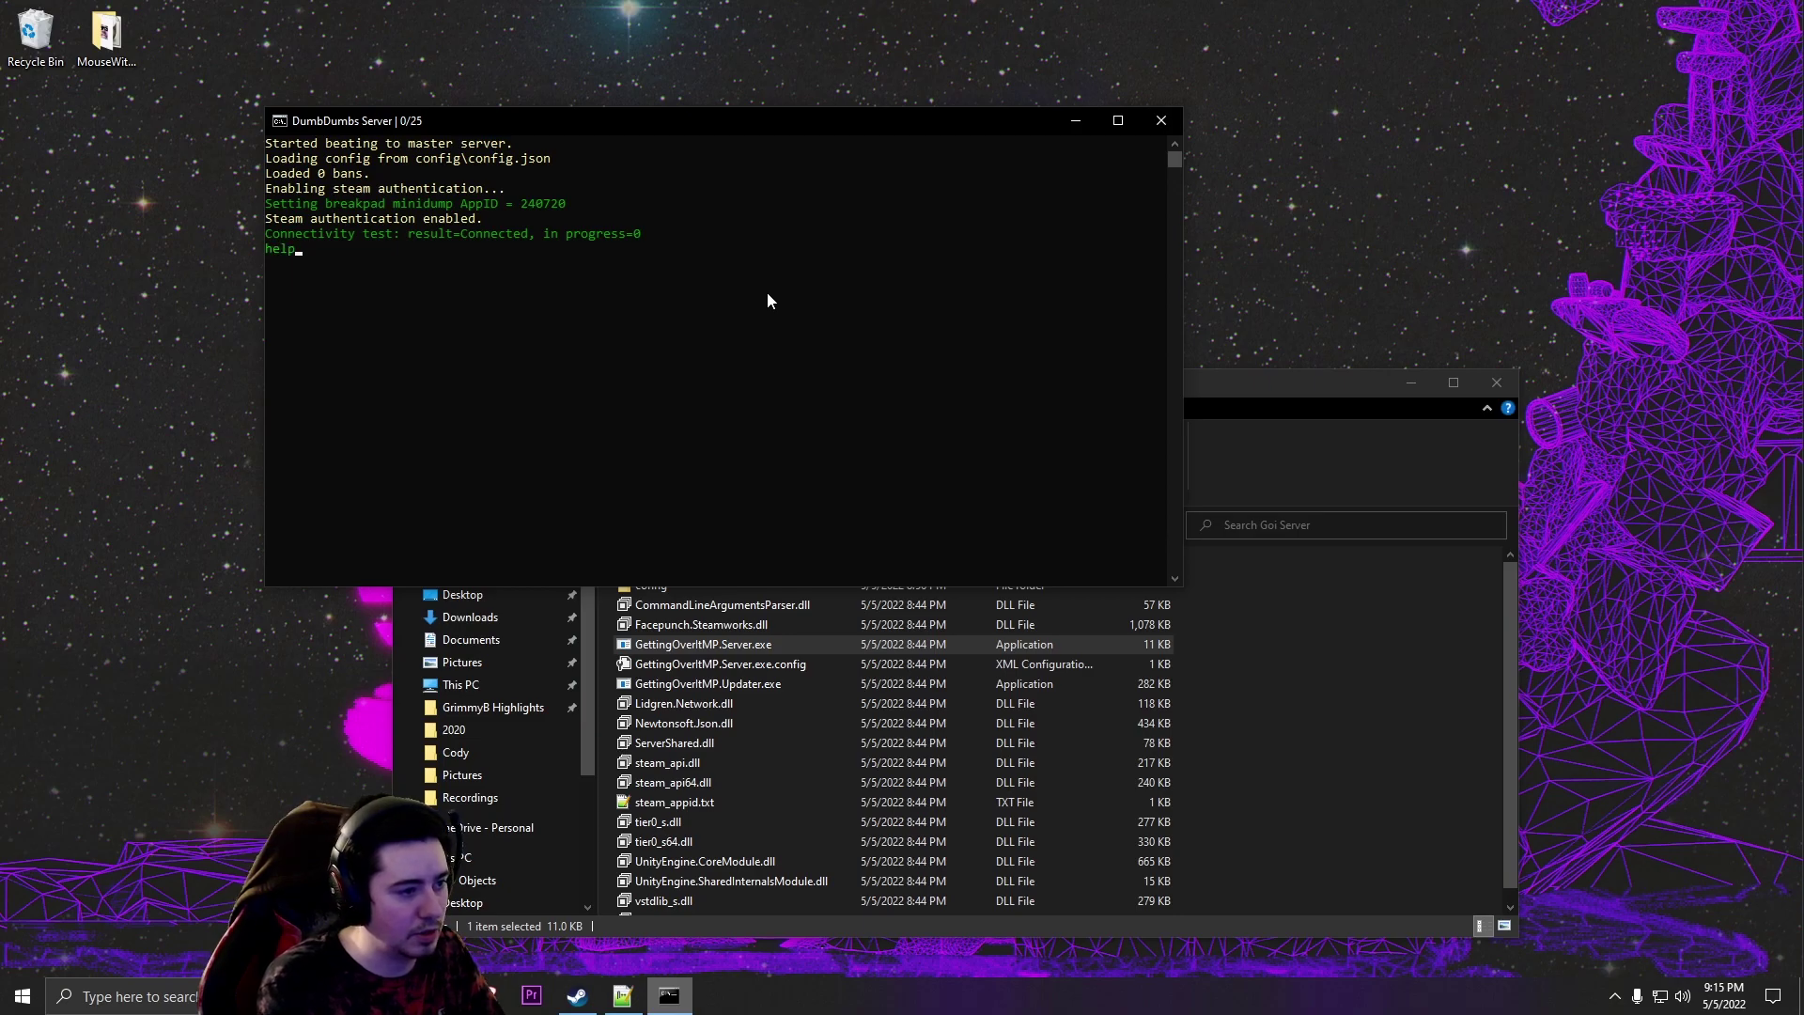
key("Return")
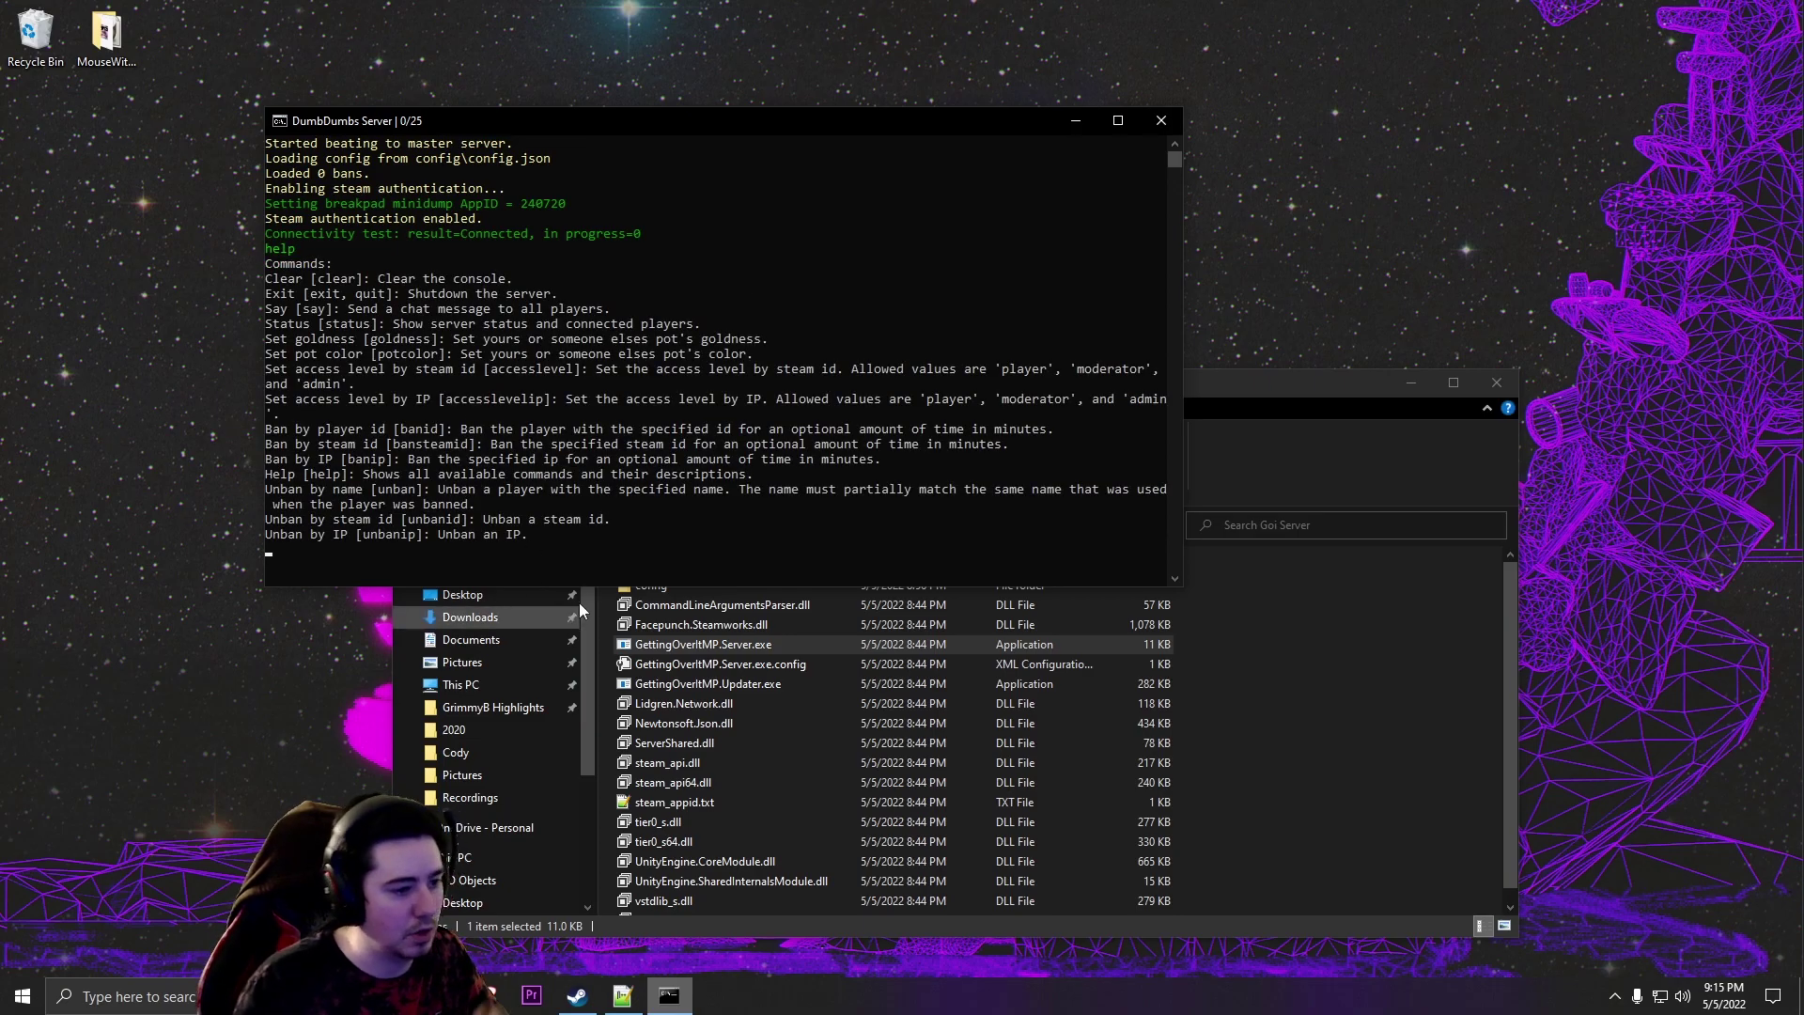
left_click_drag(589, 585, 590, 614)
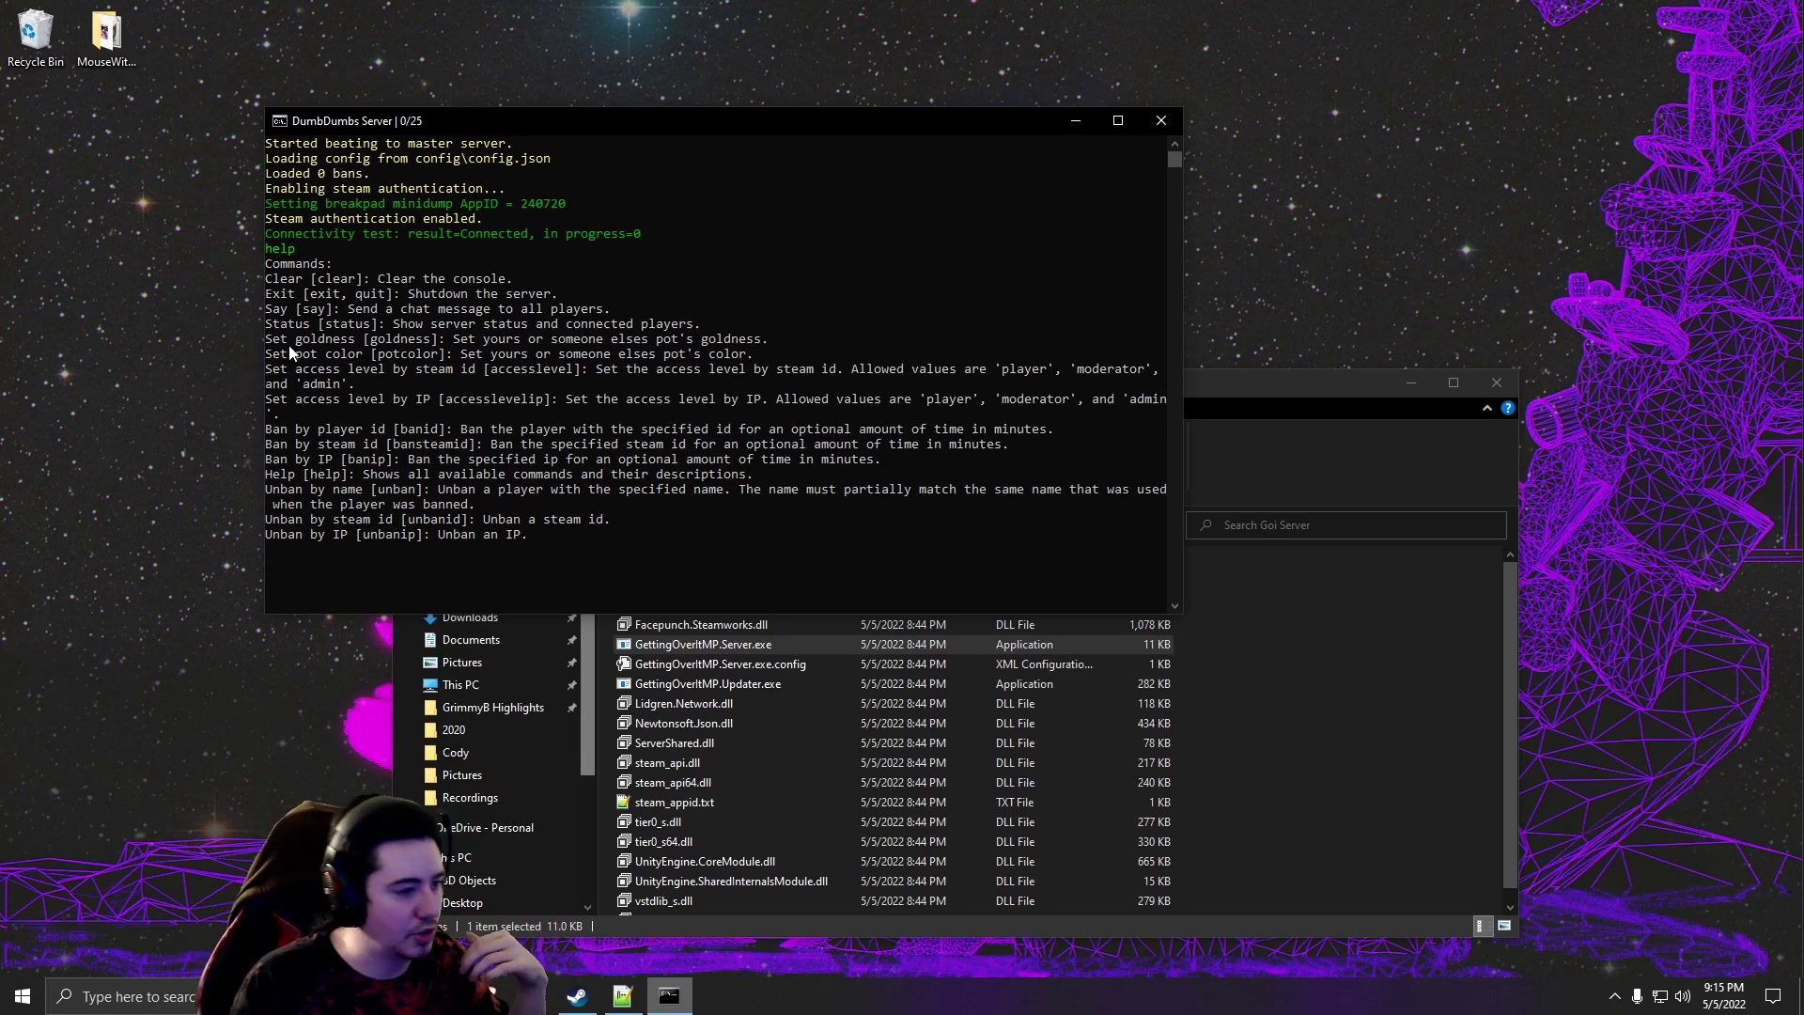
Step: Highlight the goldness and pot colour command lines, then the three ban commands
left_click_drag(271, 340, 800, 364)
left_click(797, 340)
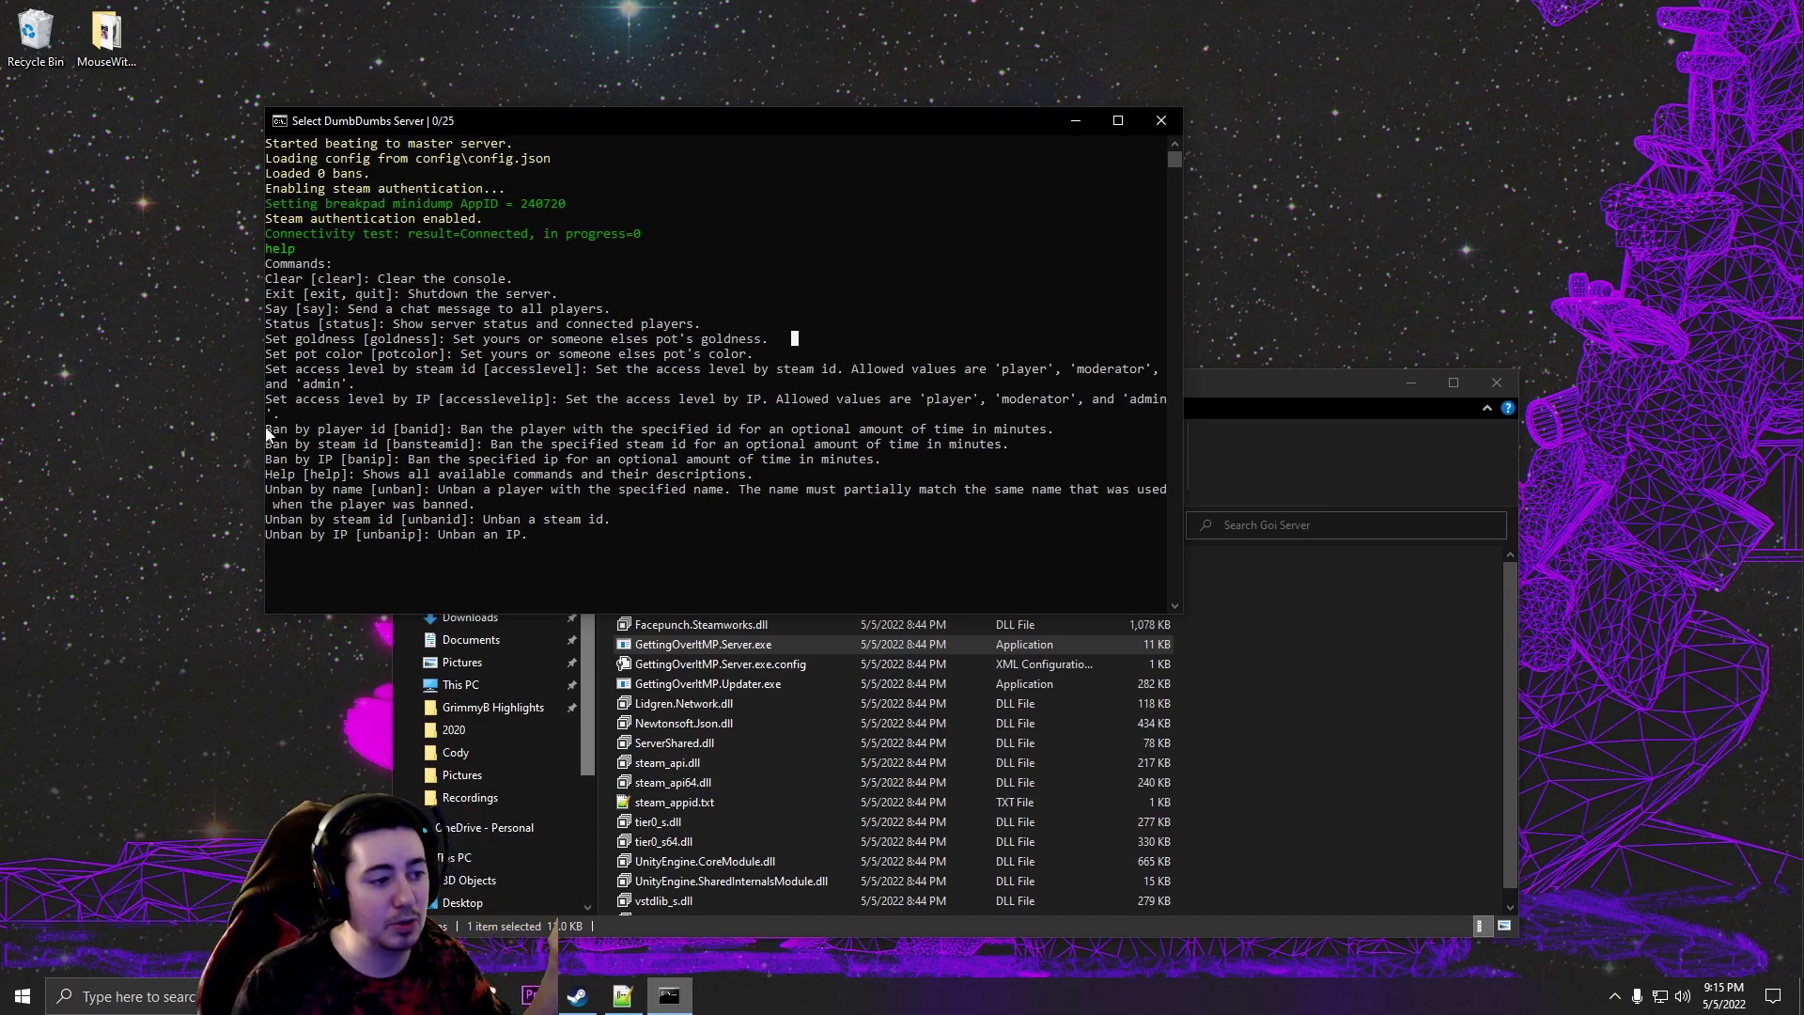
left_click_drag(268, 434, 928, 465)
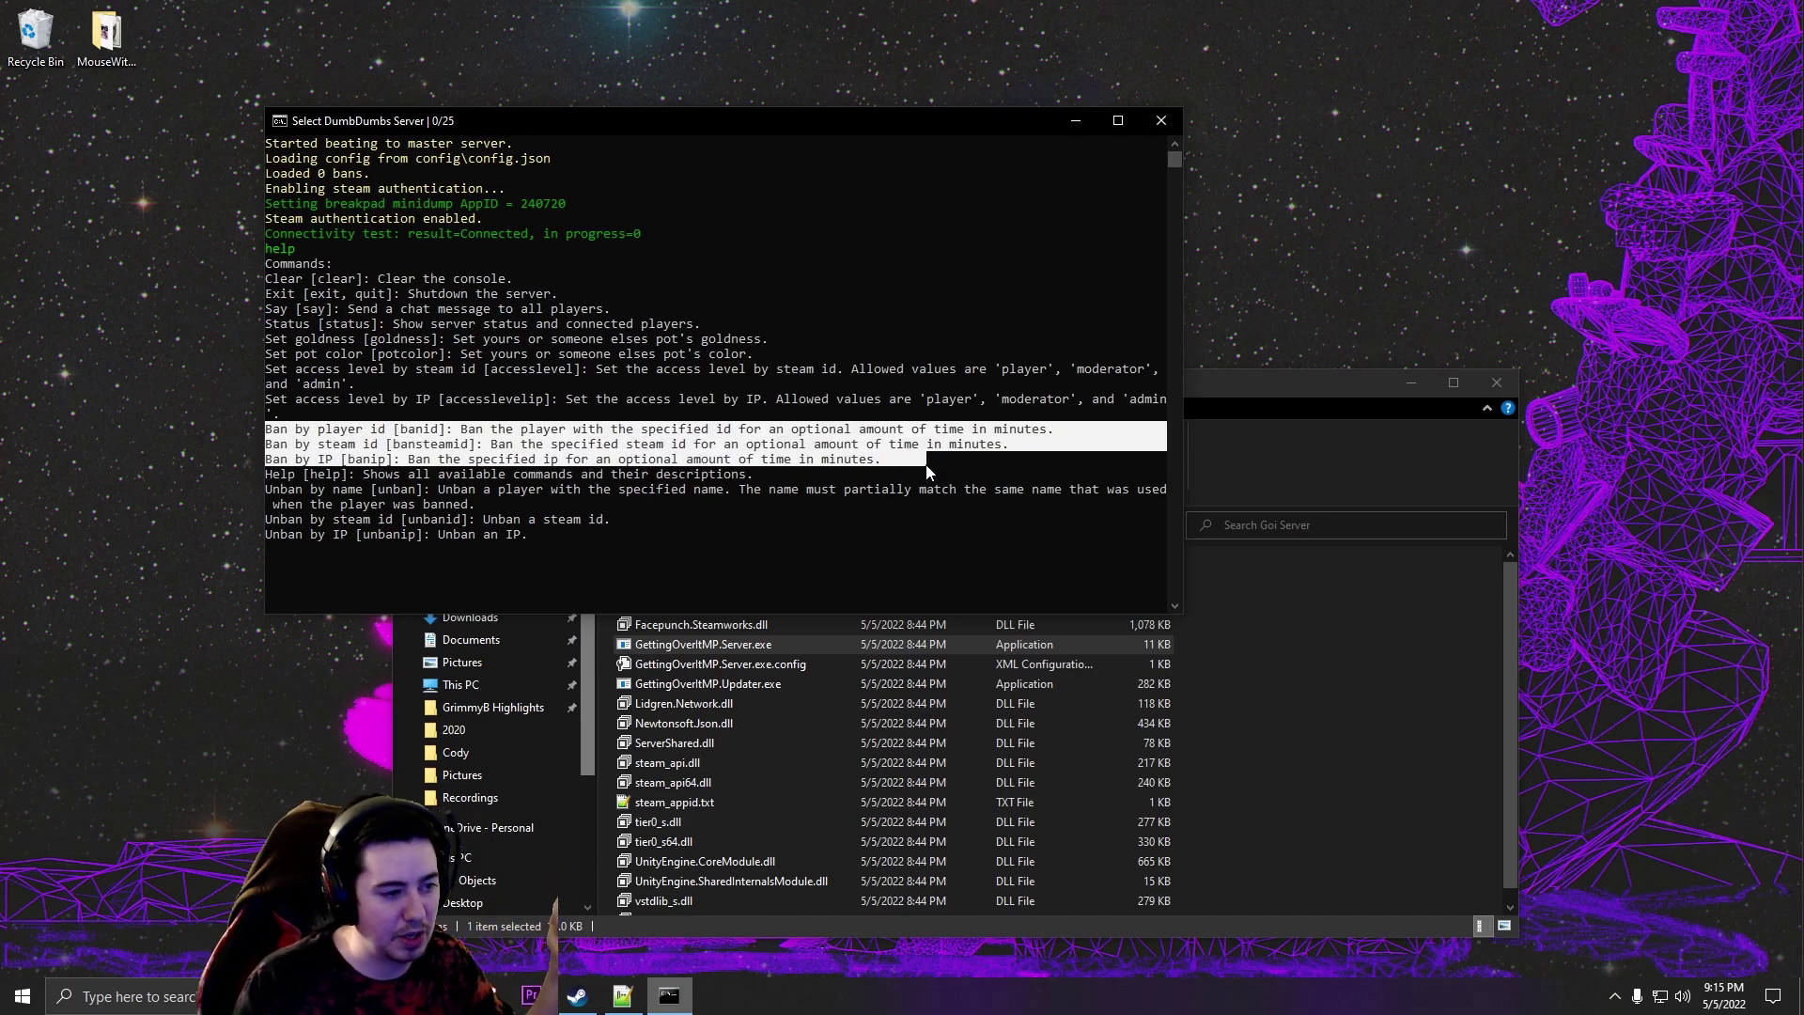